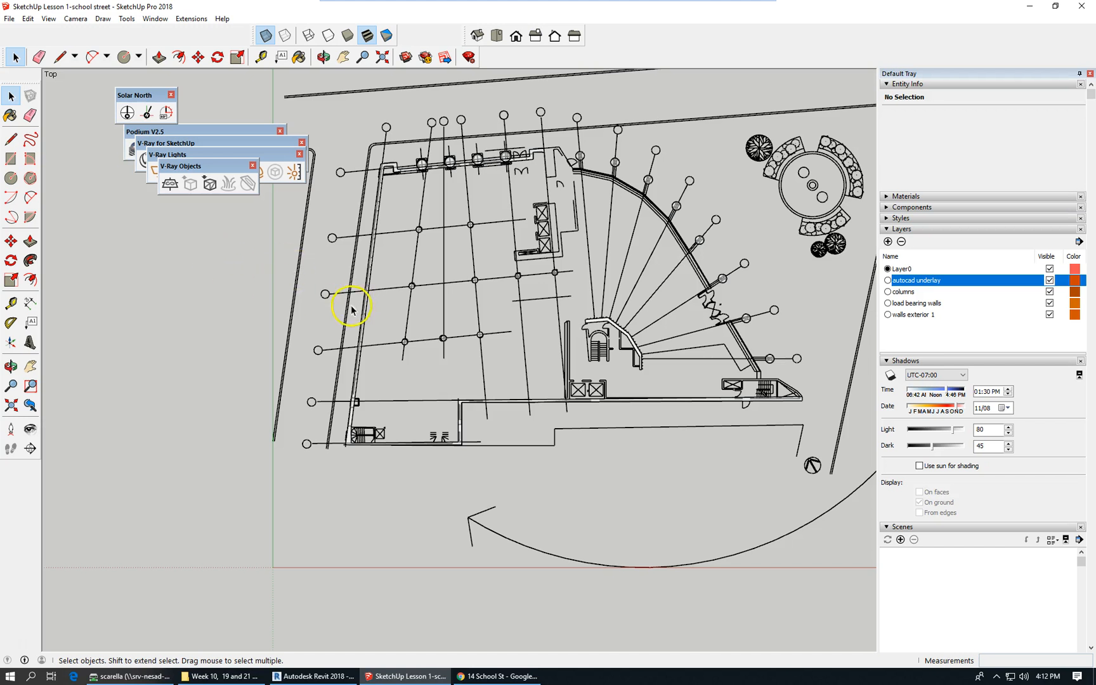
- Hide the columns, load bearing walls and walls exterior 1 layers, keeping the autocad underlay layer shown
scroll(350, 310, down, 2)
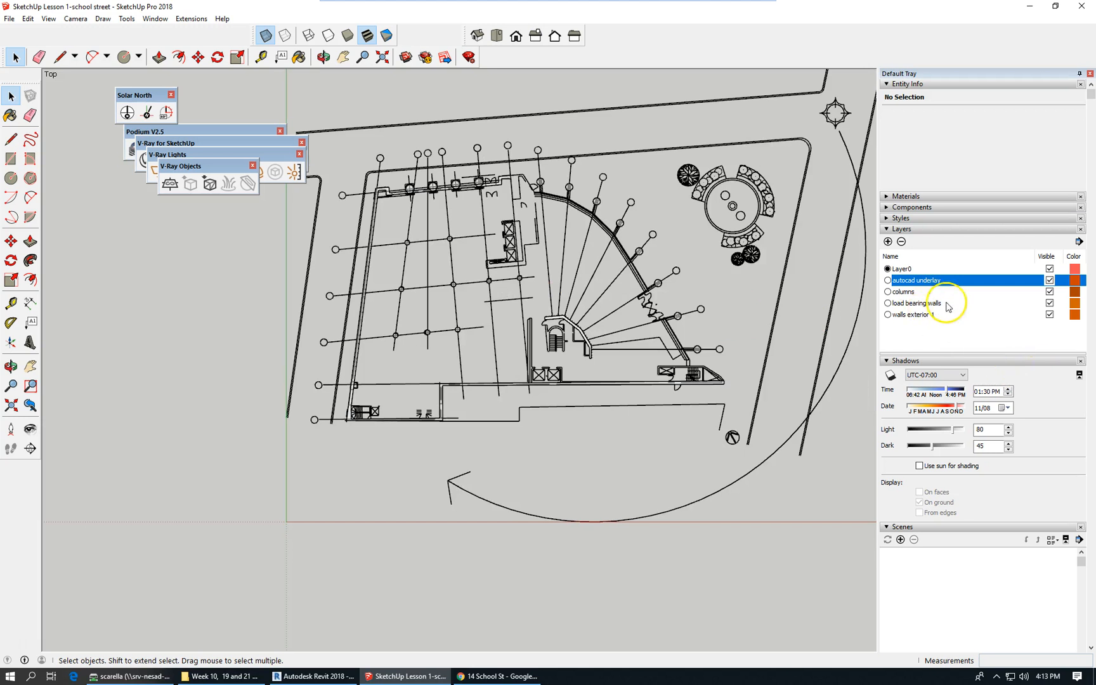
click(1048, 292)
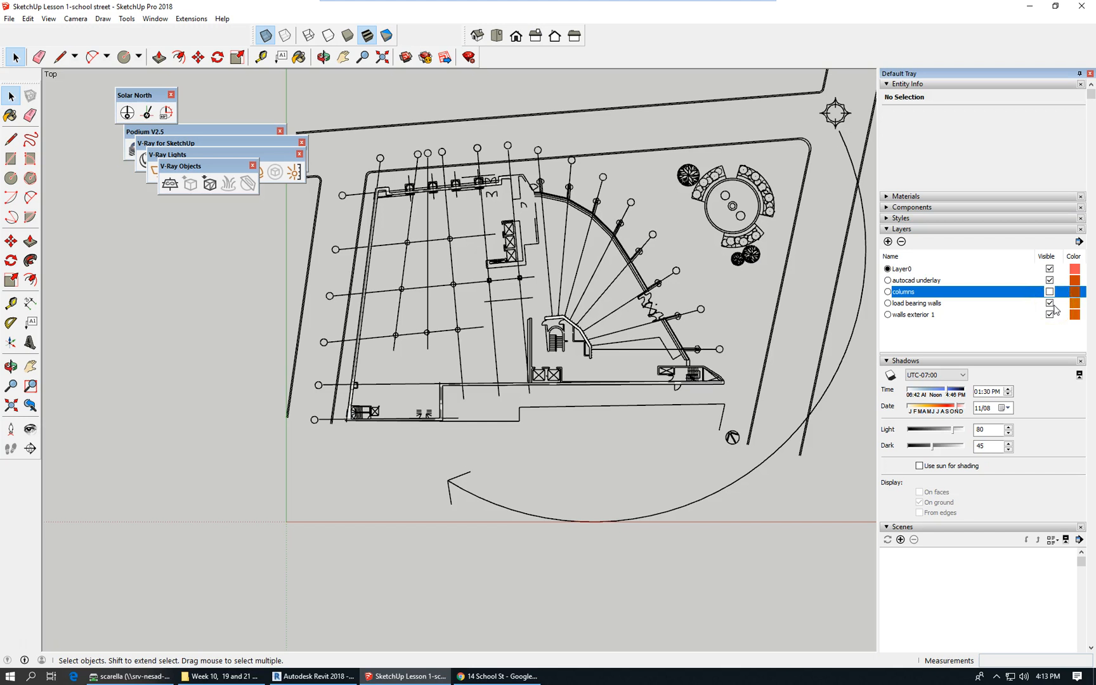
click(1049, 303)
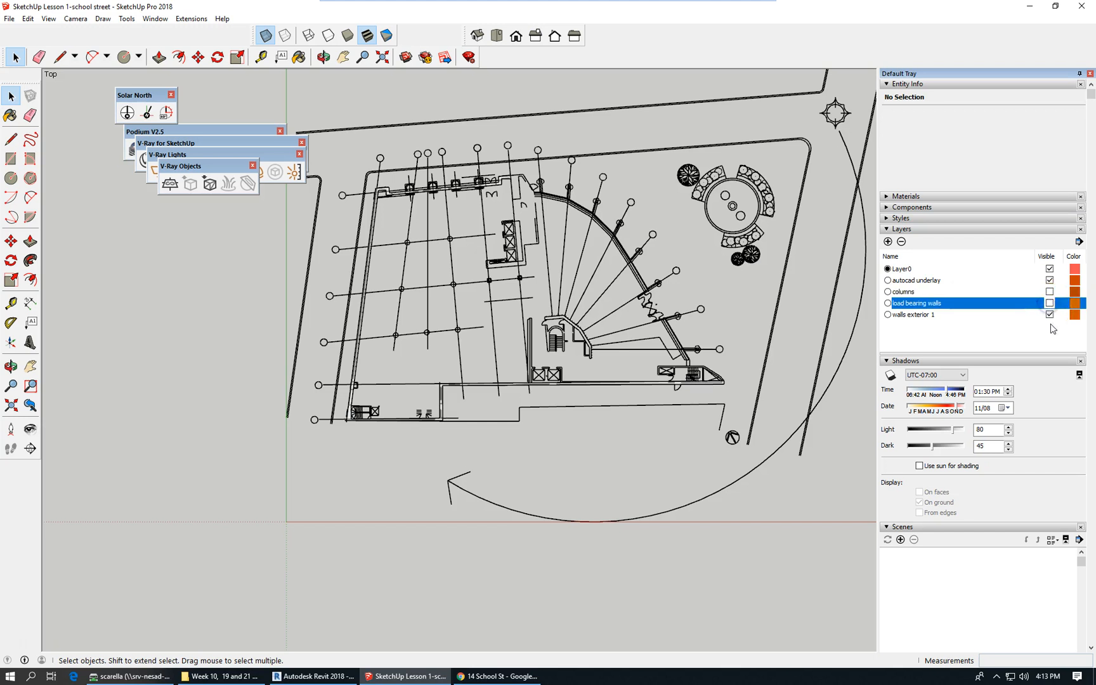
click(1048, 315)
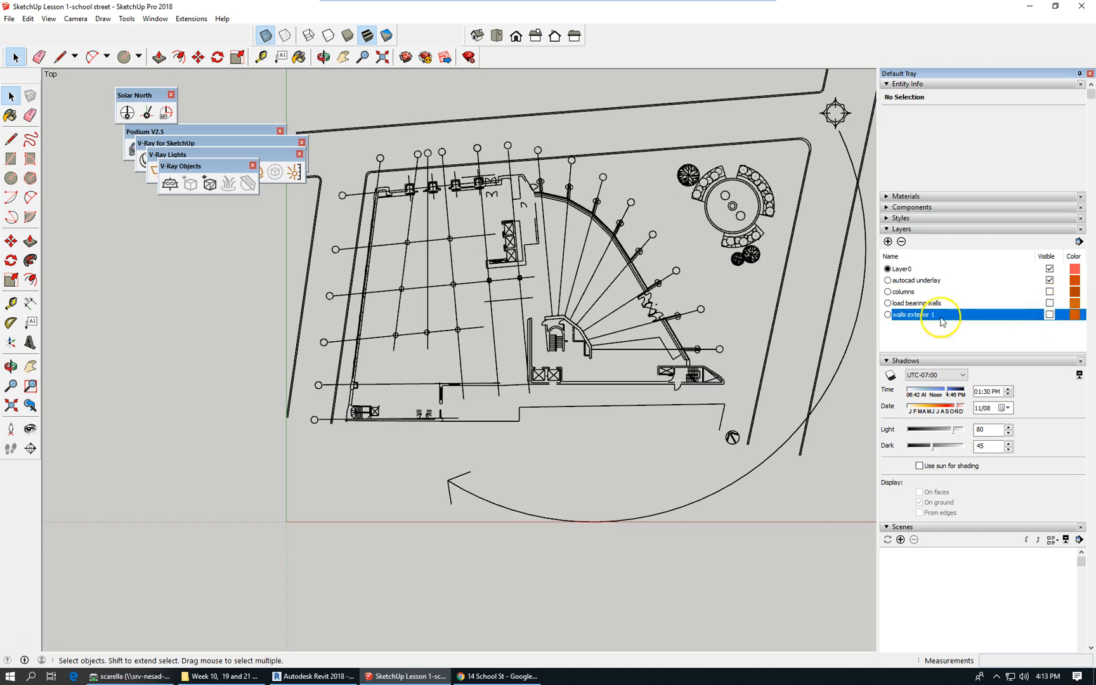
- Check which layer the imported AutoCAD floor plan component is on, leaving it deselected
scroll(471, 274, up, 3)
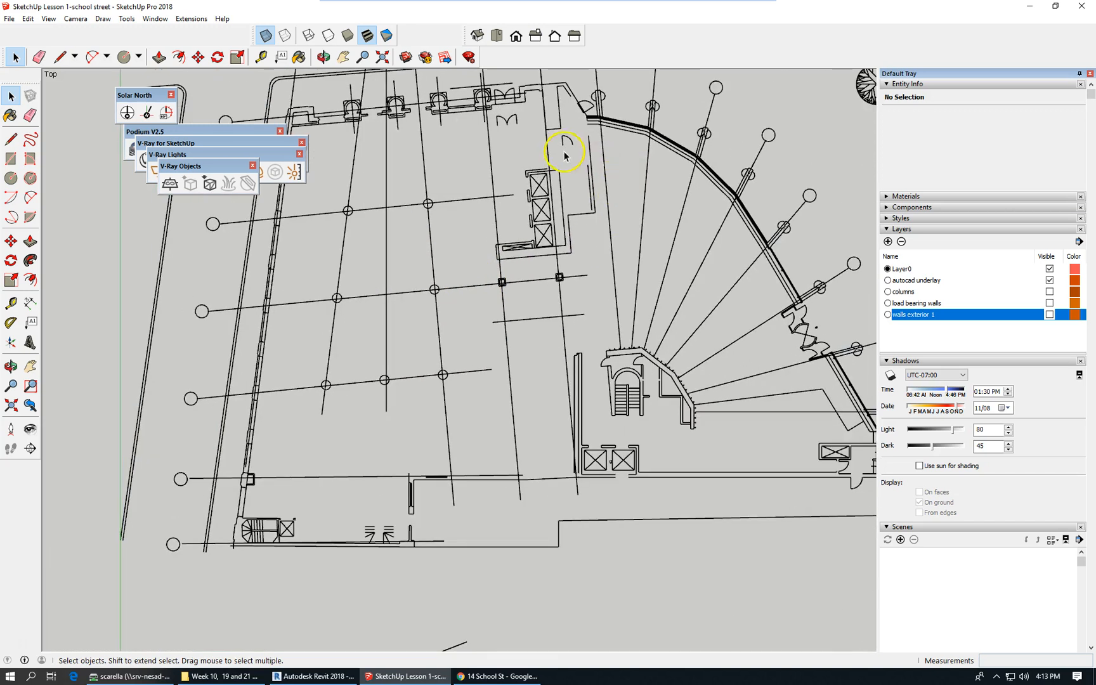
click(548, 151)
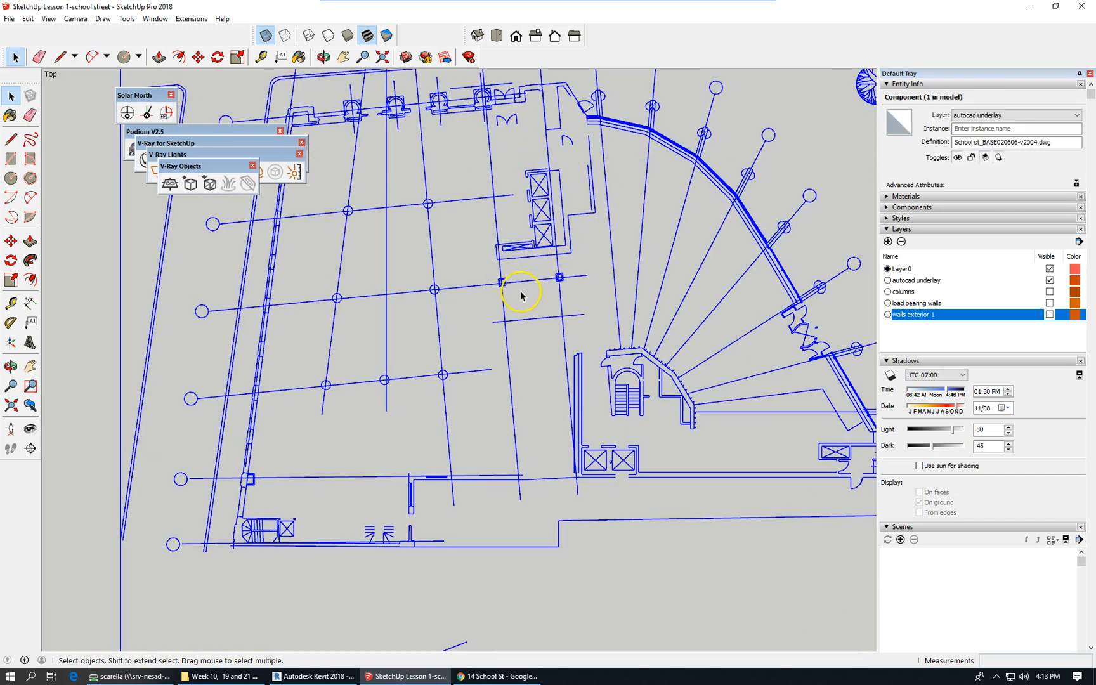
scroll(526, 285, down, 2)
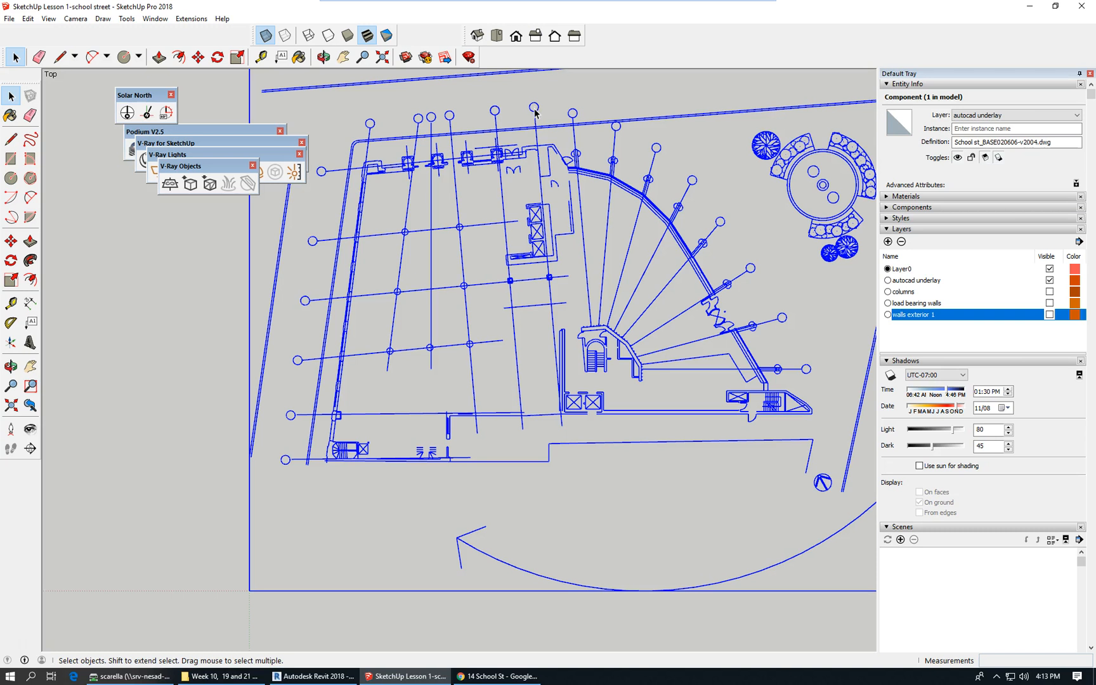
click(688, 163)
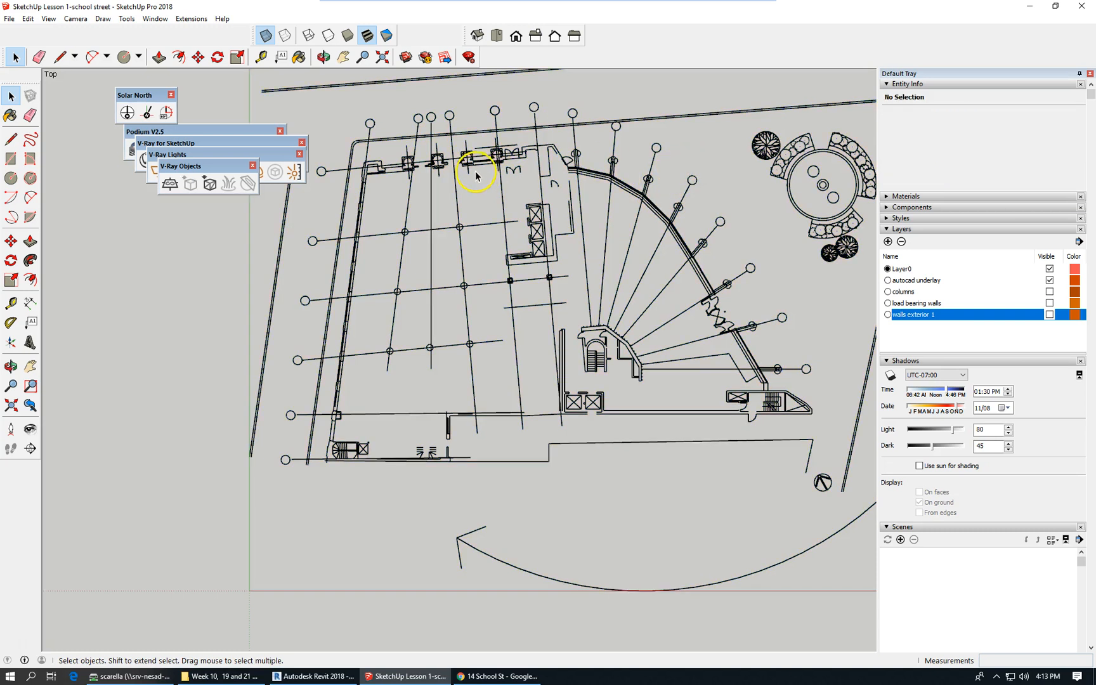
- Draw a line about 119' long from the wall corner beside the upper entrance, parallel to the grid line, to the wall line below the elevators
scroll(476, 170, up, 2)
scroll(655, 216, down, 1)
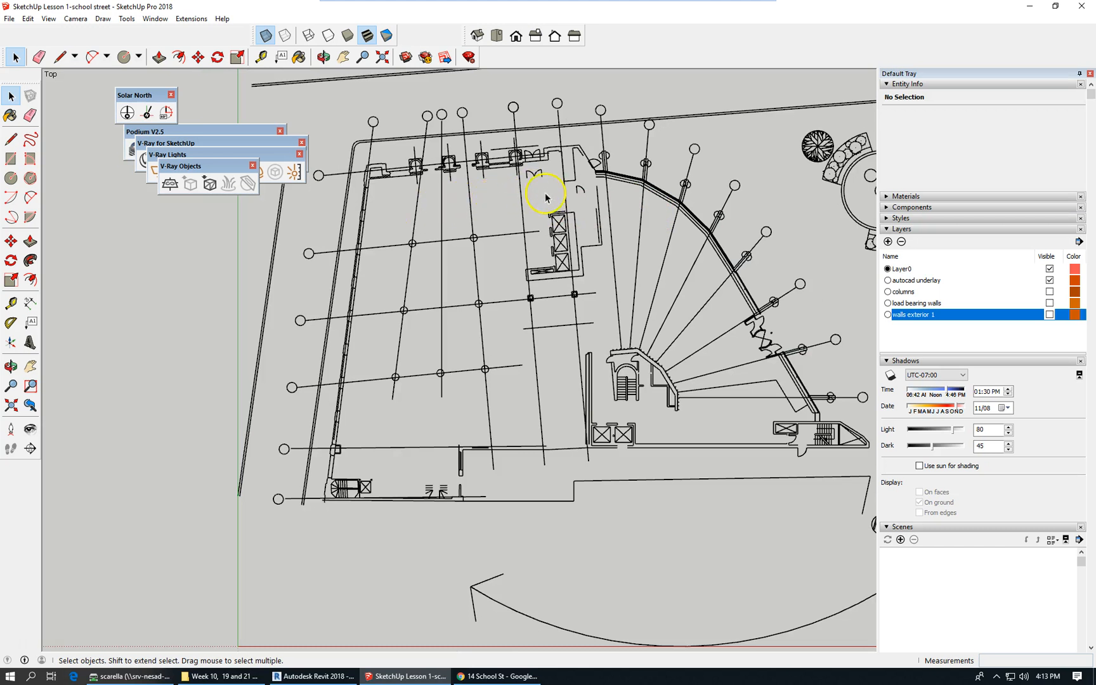
scroll(536, 170, up, 1)
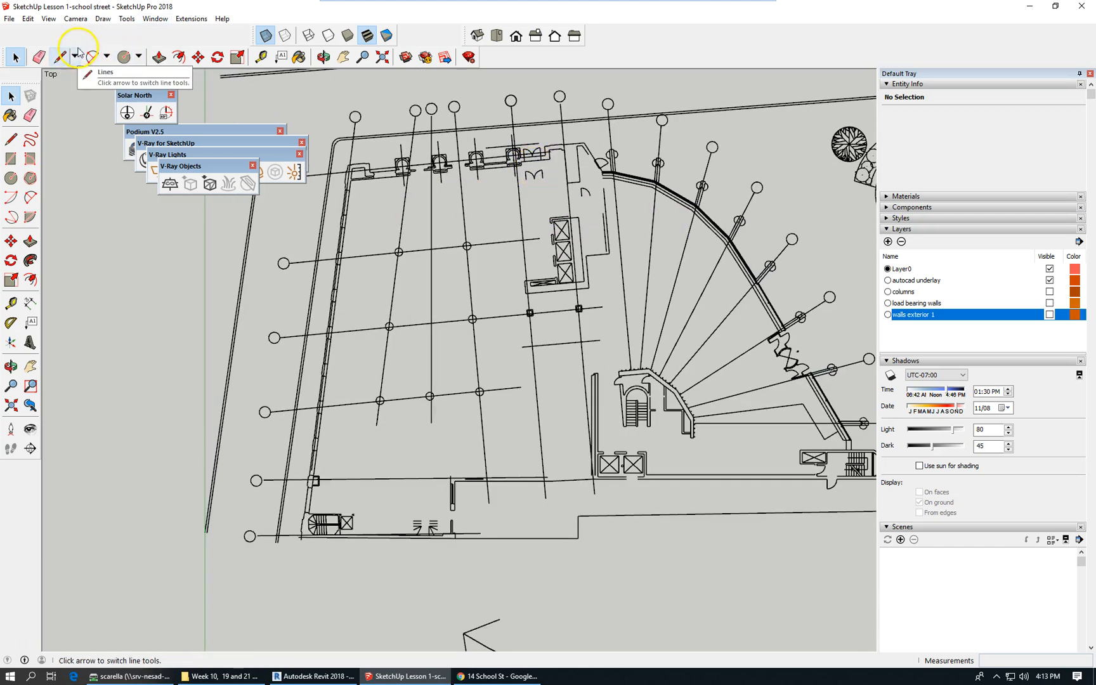
click(61, 57)
scroll(558, 155, up, 2)
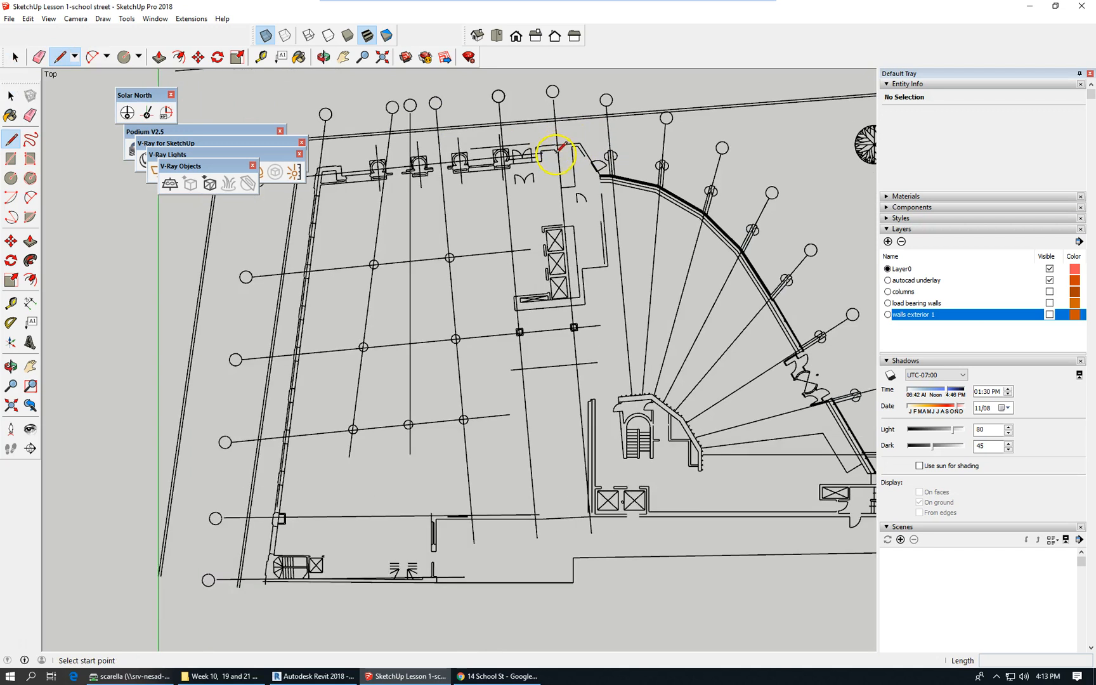
scroll(553, 153, up, 3)
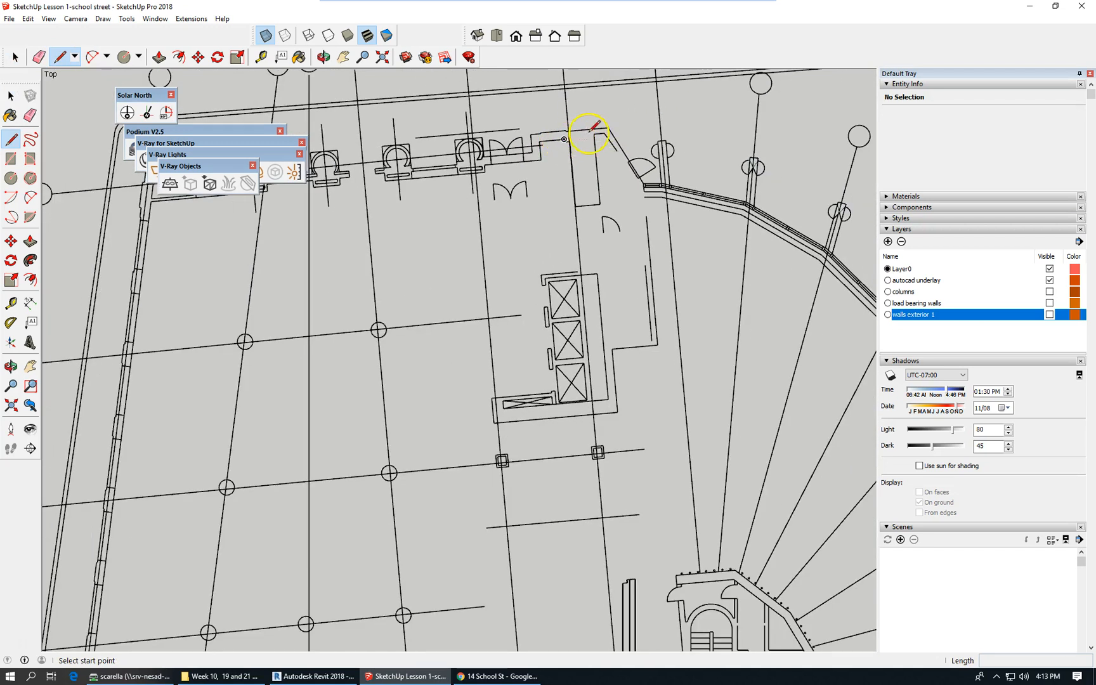
scroll(590, 130, down, 2)
click(587, 130)
scroll(576, 141, up, 6)
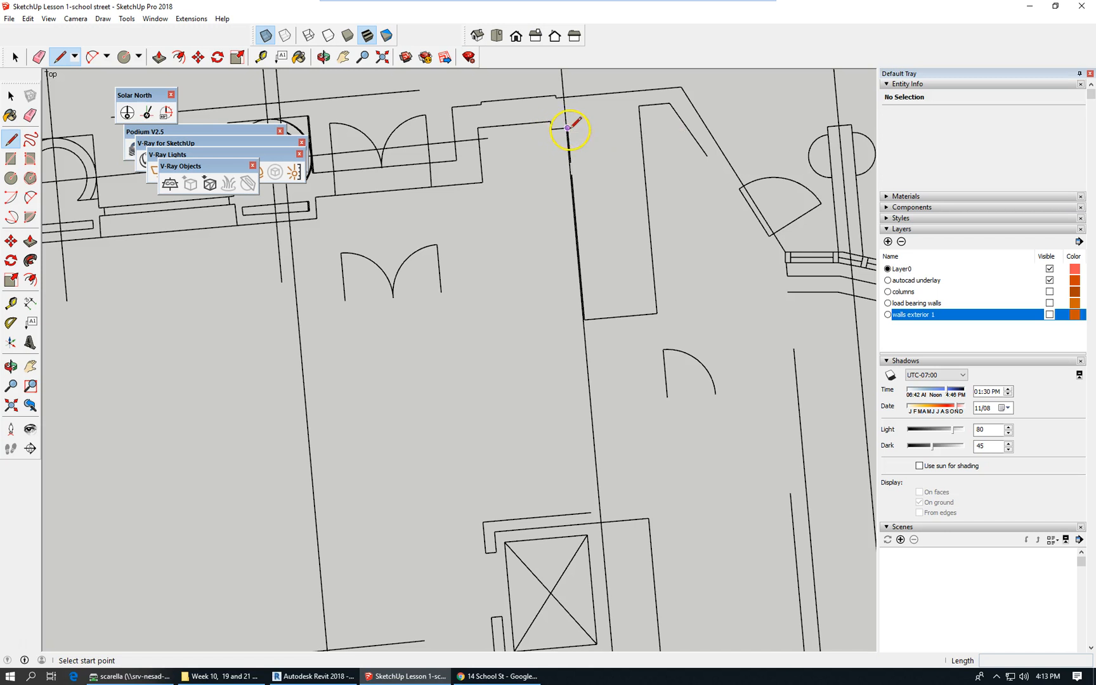
scroll(574, 130, up, 3)
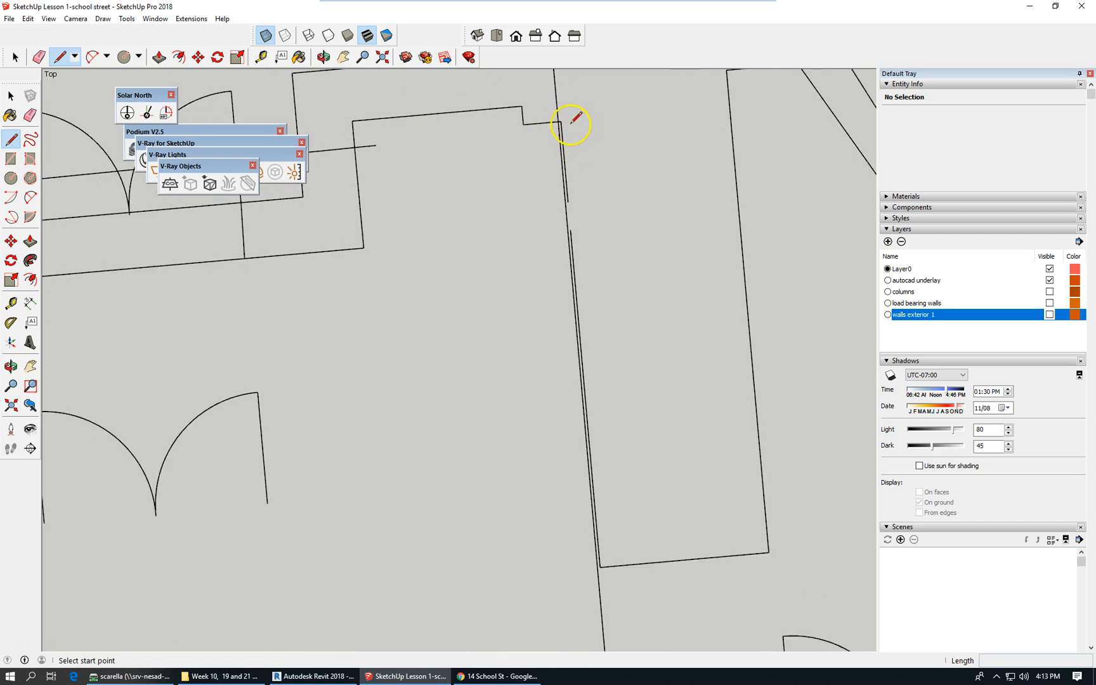
scroll(560, 120, up, 3)
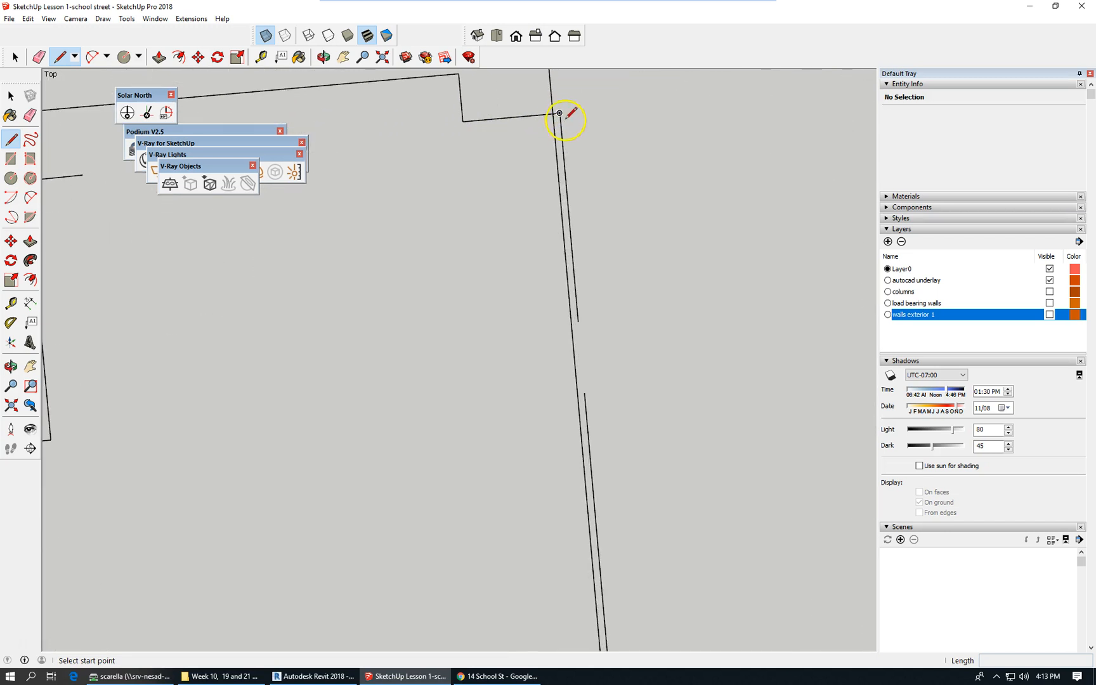
click(555, 113)
scroll(550, 191, down, 2)
scroll(516, 109, down, 6)
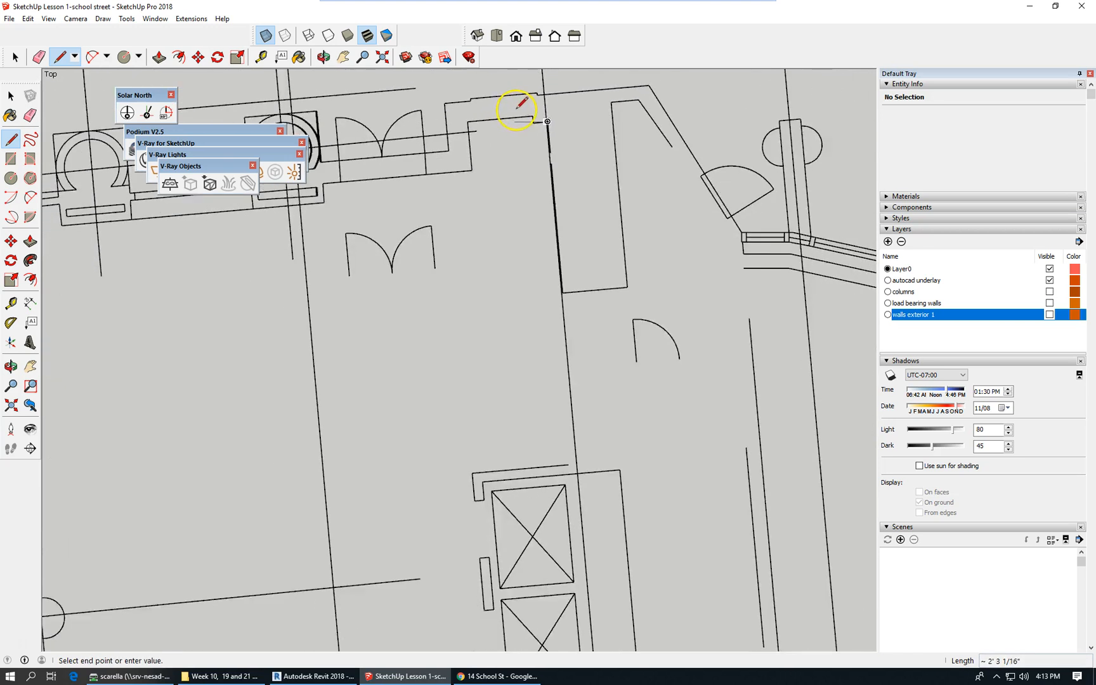
scroll(521, 108, down, 3)
scroll(520, 108, down, 2)
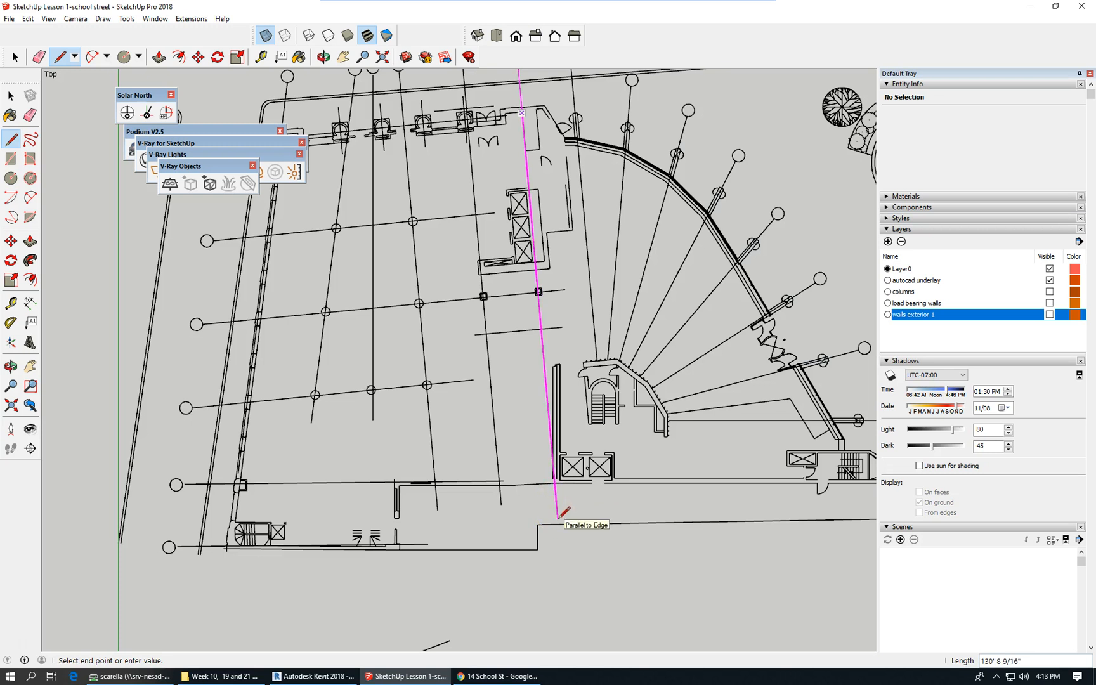
scroll(555, 482, up, 4)
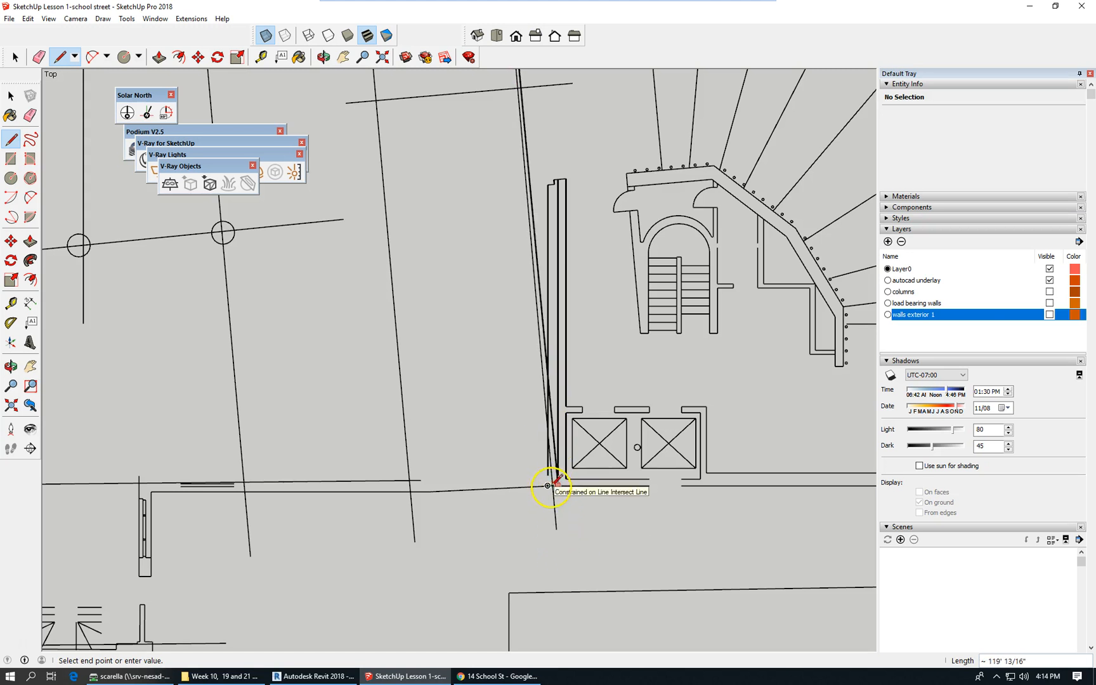
scroll(557, 486, up, 3)
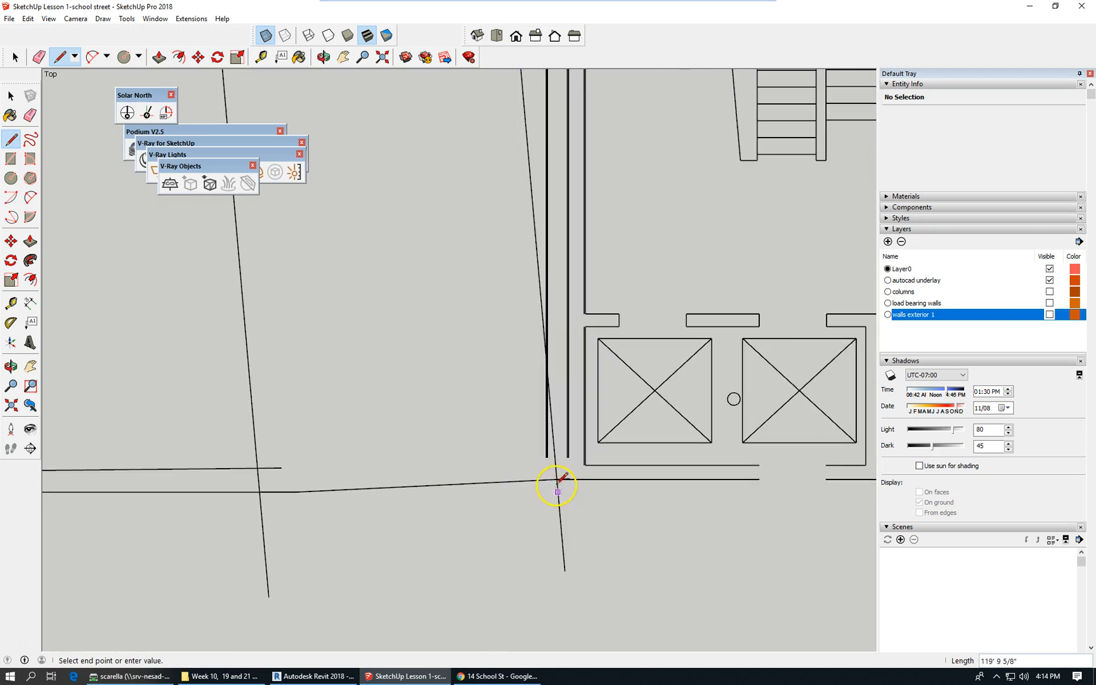
click(557, 479)
- Continue the outline along the lower wall about 15' 6" to its bend, and on to the outer corner by the side wall
scroll(708, 440, down, 4)
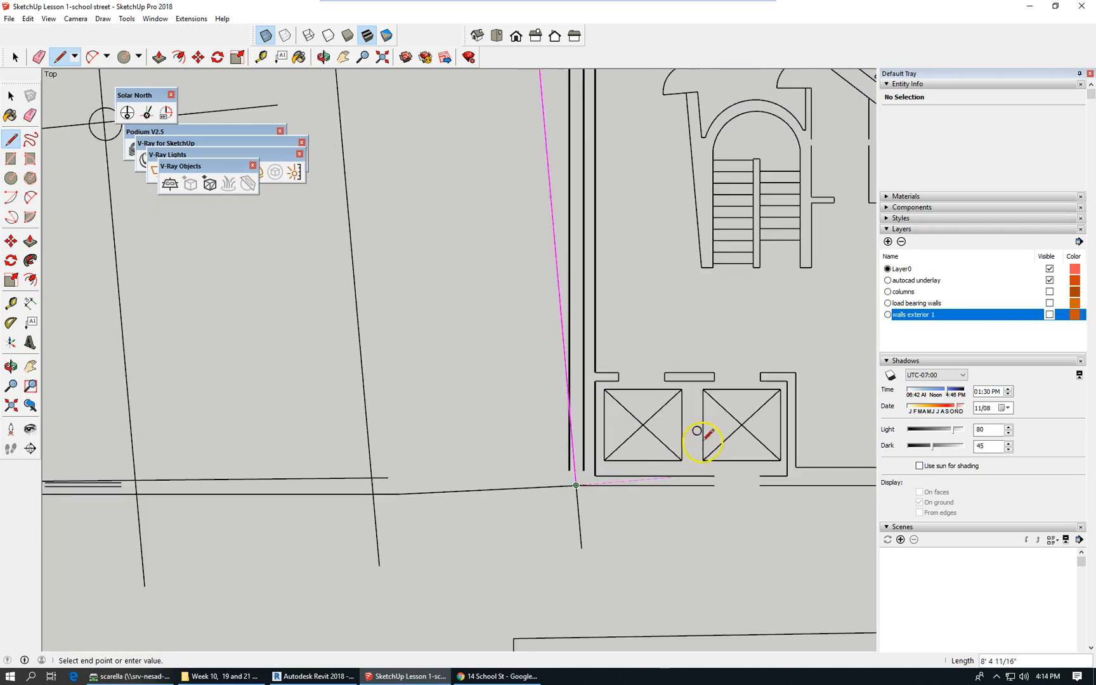
scroll(708, 429, down, 1)
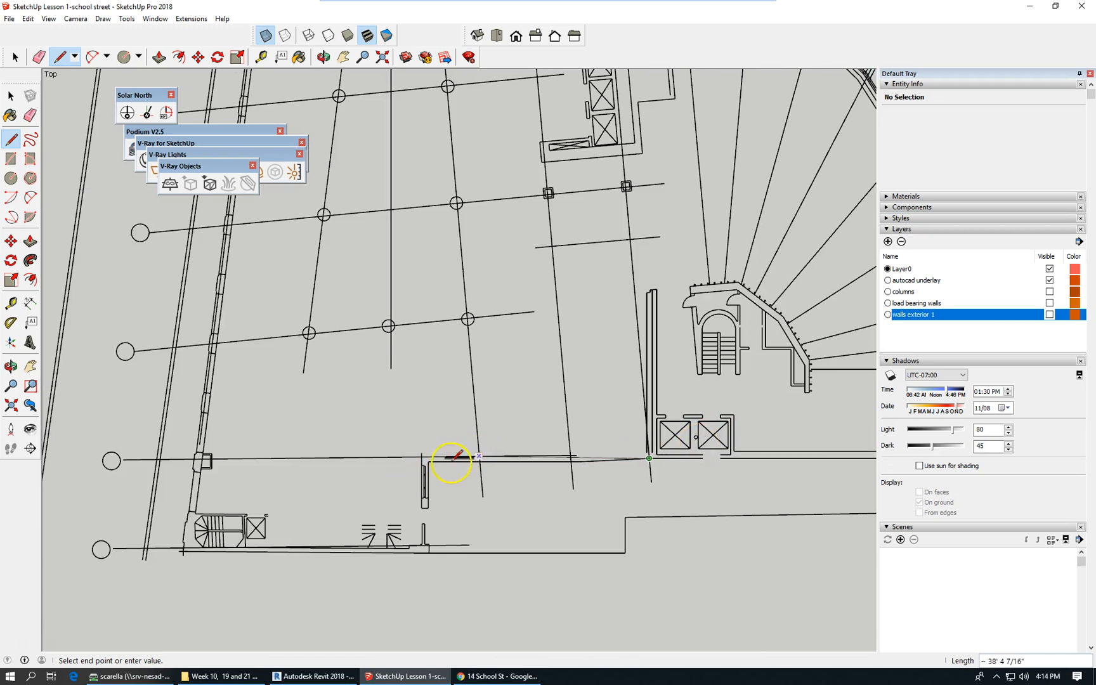
scroll(436, 464, up, 2)
scroll(638, 472, up, 2)
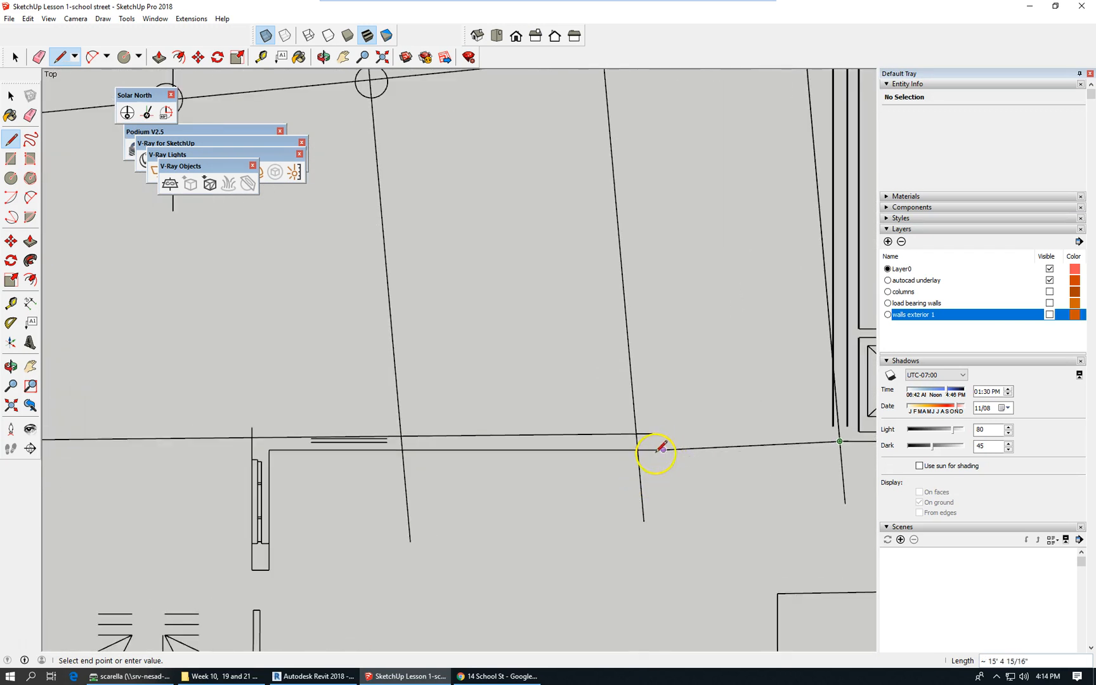
click(662, 450)
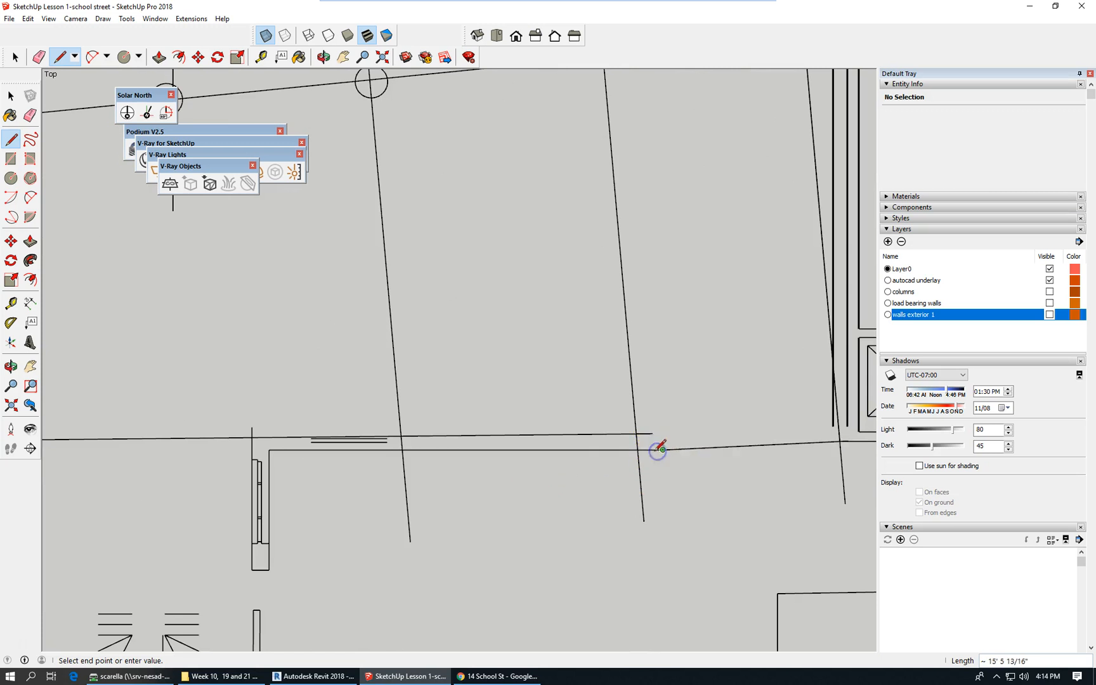
click(270, 451)
- Draw the next outline segment about 20' 8" from that corner down to the plan's lowest exterior wall line
scroll(427, 210, down, 8)
scroll(397, 401, up, 1)
scroll(395, 404, up, 3)
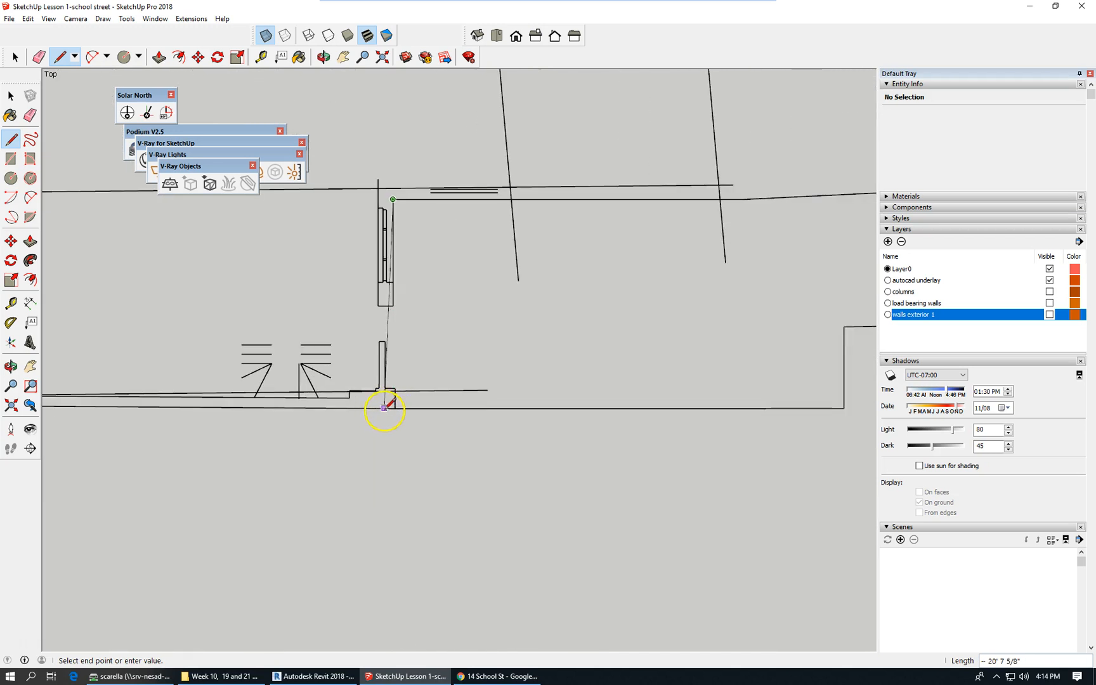
click(385, 407)
- Extend the outline about 55' along the lowest exterior wall to the building's lower-left corner beside the winding stair
scroll(755, 454, down, 4)
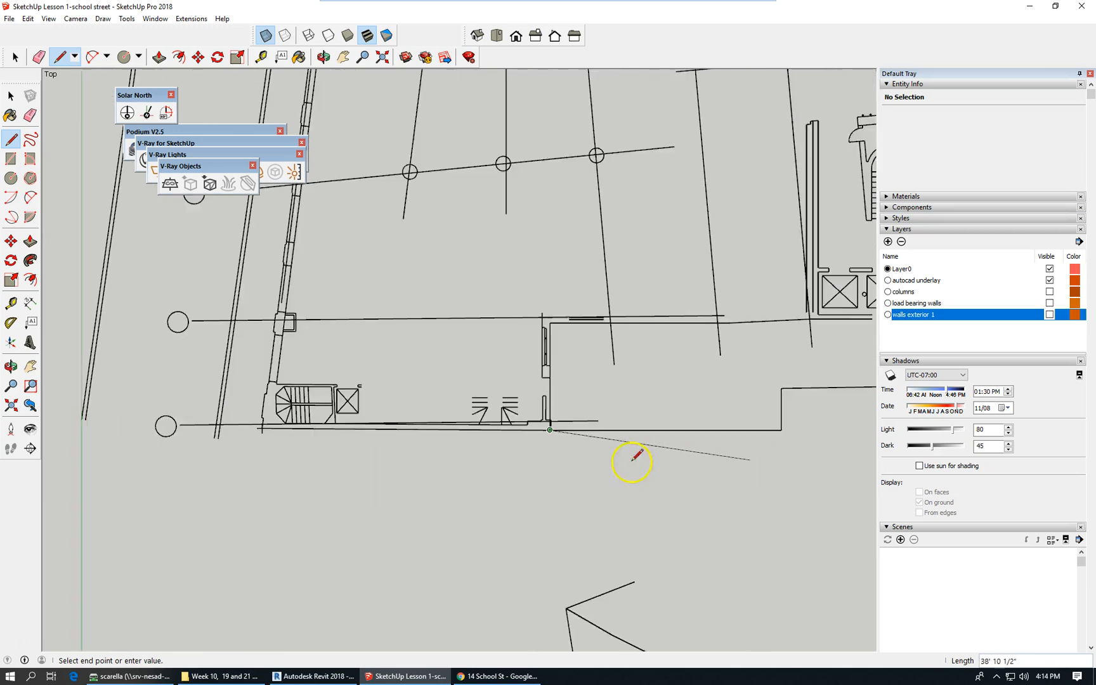
scroll(634, 455, down, 1)
scroll(301, 441, up, 1)
scroll(311, 433, up, 2)
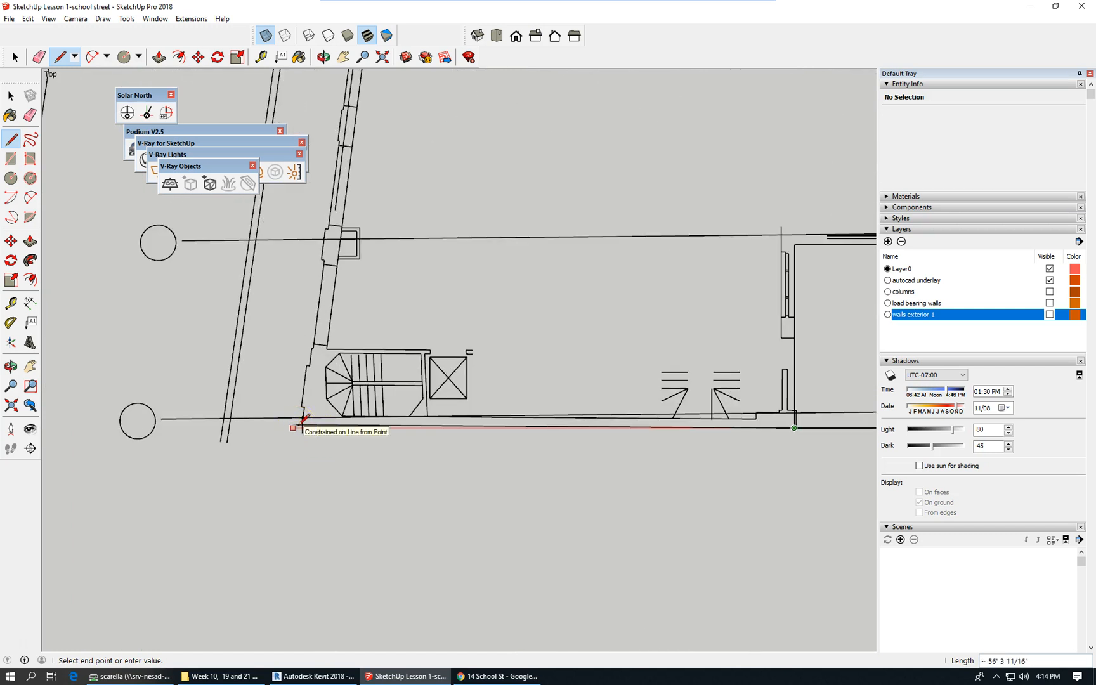
scroll(311, 420, up, 2)
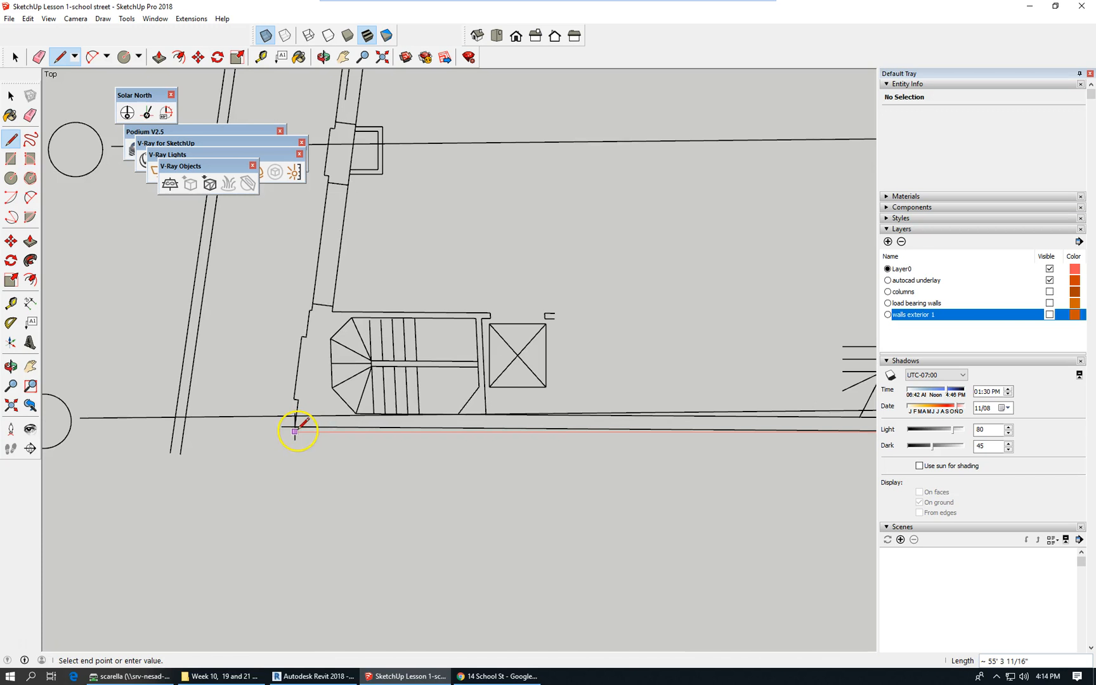
scroll(295, 431, up, 2)
click(295, 431)
- Trace the sloping left exterior wall, about 134' long, up to the outer corner of the upper-left pier
scroll(281, 623, down, 5)
scroll(300, 562, down, 6)
scroll(366, 143, up, 5)
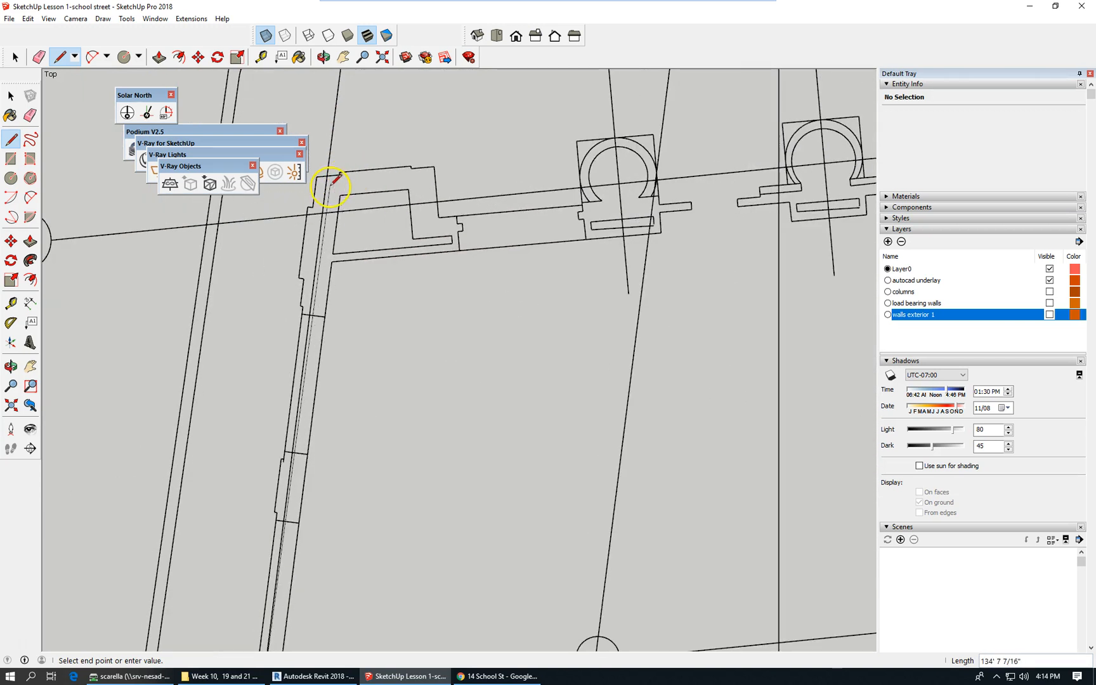
click(316, 176)
- Trace the upper-left pier's 7' 8" outer face and its short return to the facade line
click(433, 166)
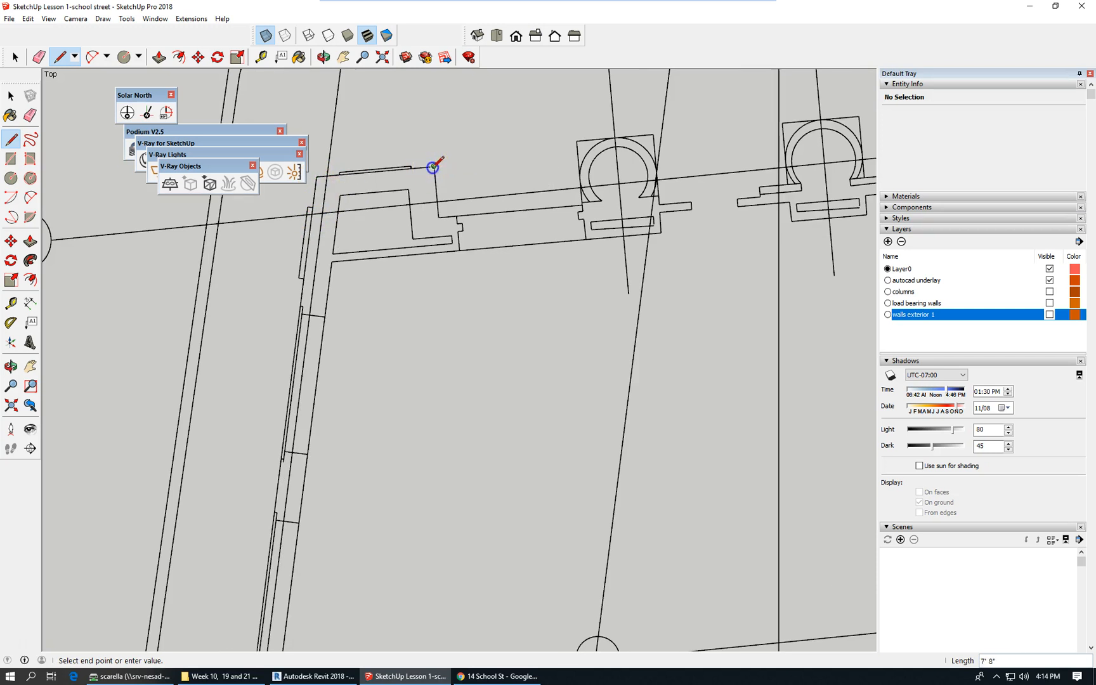
scroll(438, 217, up, 1)
click(437, 217)
- Trace the upper facade line about 55' 9" past the four columns, continuing along the double-door entrance to the upper-right pier
scroll(274, 190, down, 5)
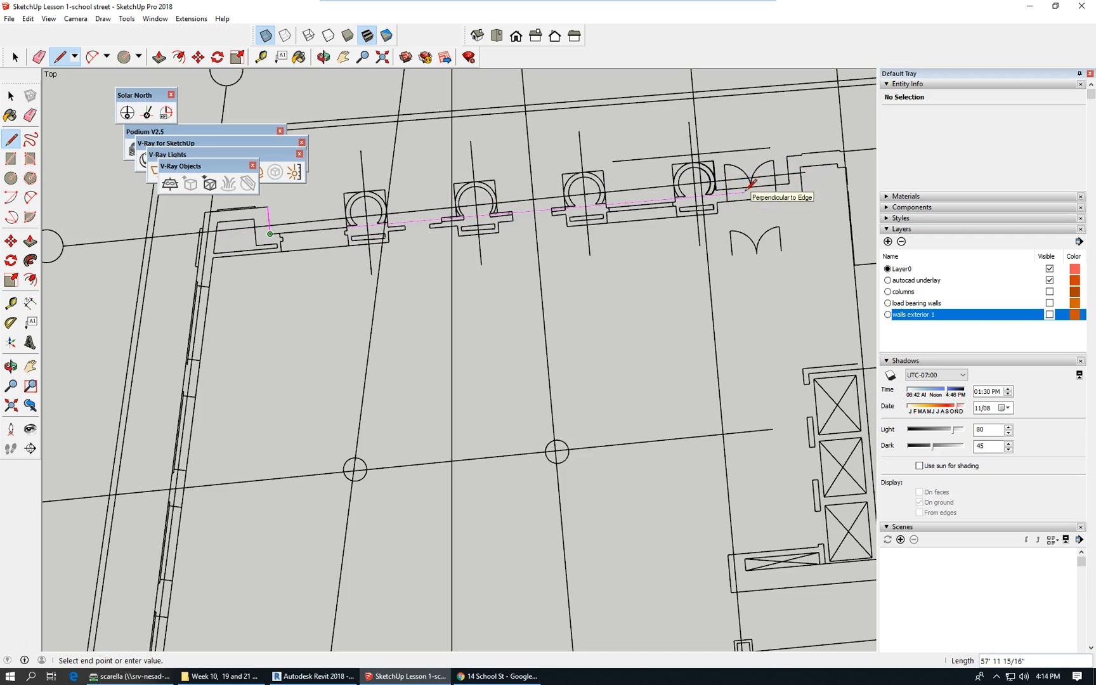
scroll(750, 184, up, 3)
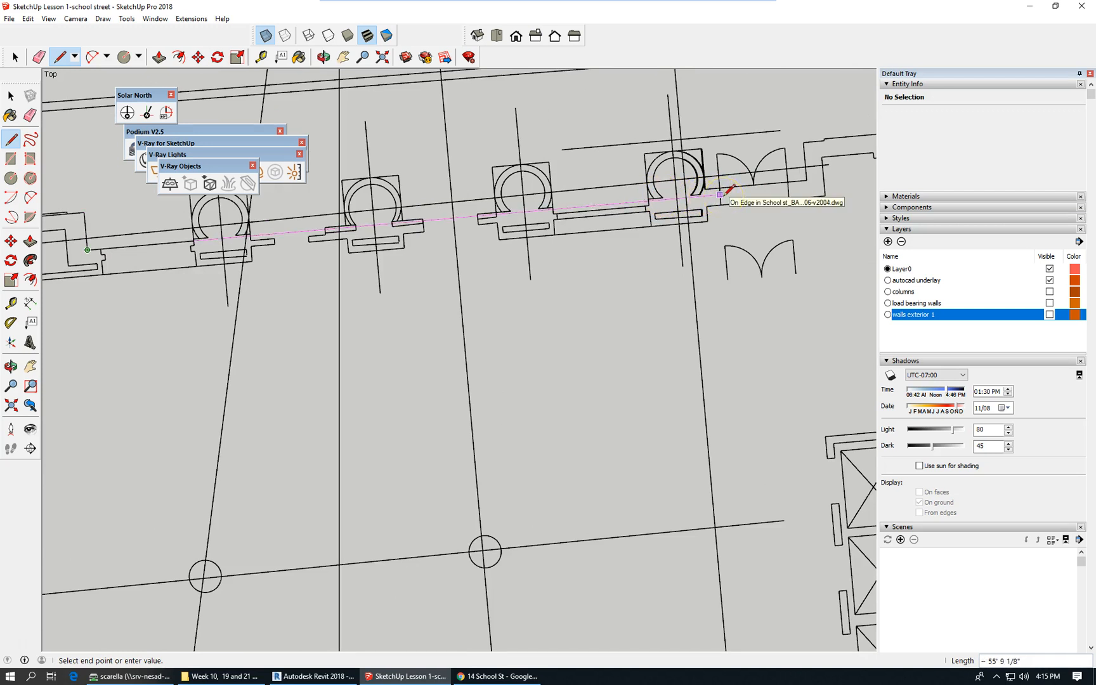
click(723, 197)
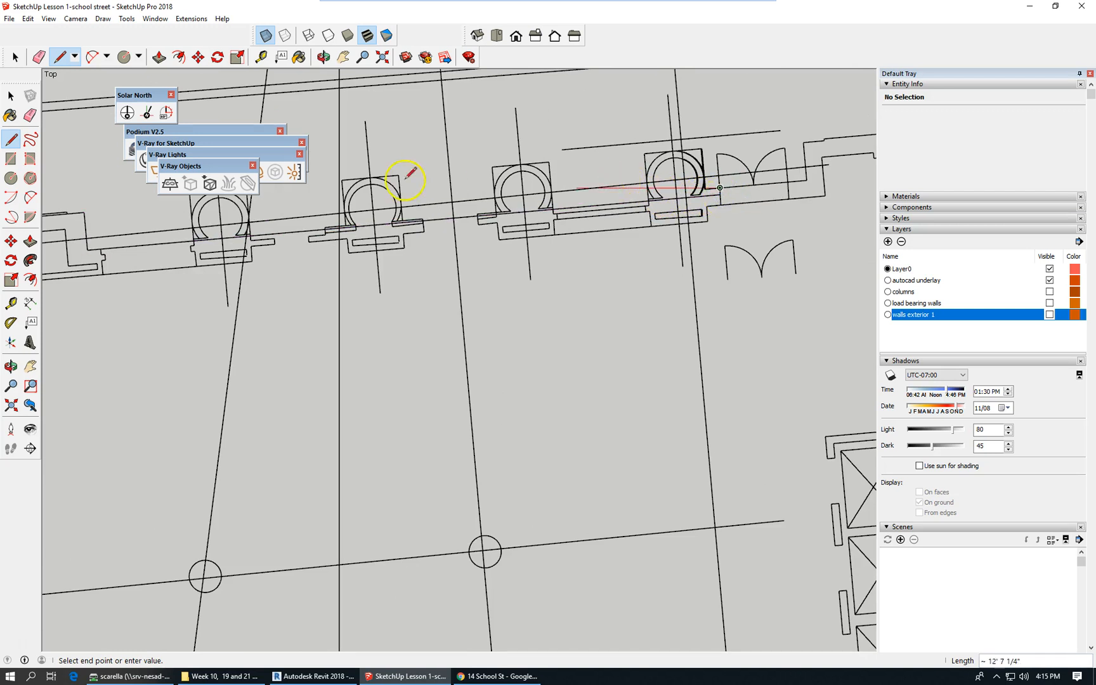
scroll(368, 193, down, 2)
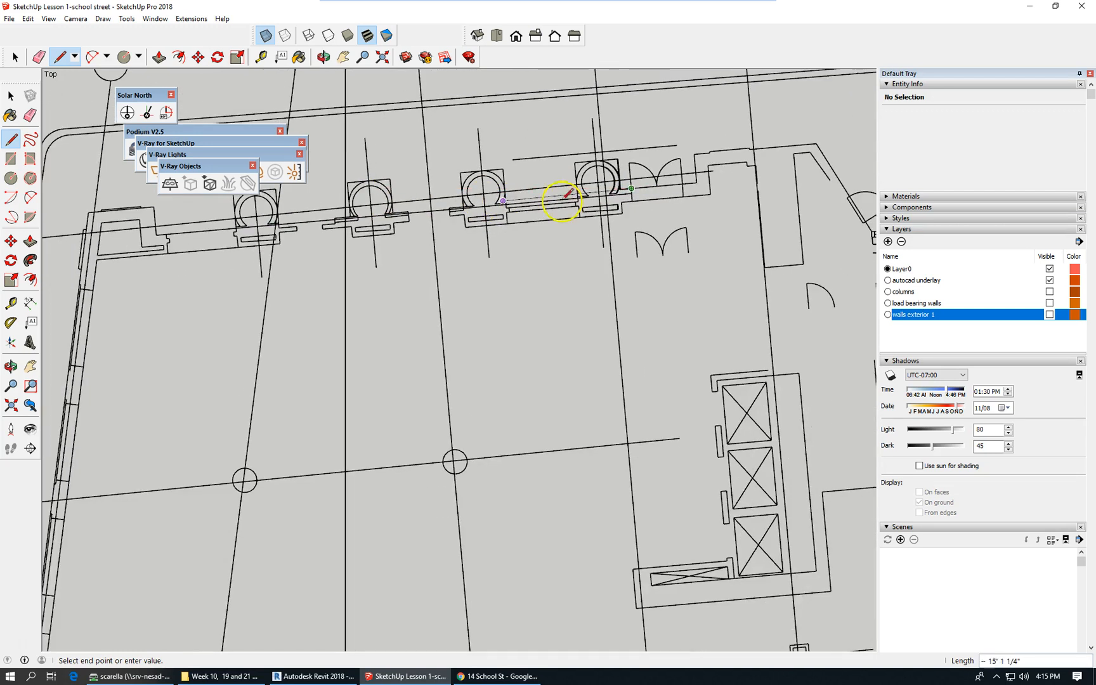
click(696, 182)
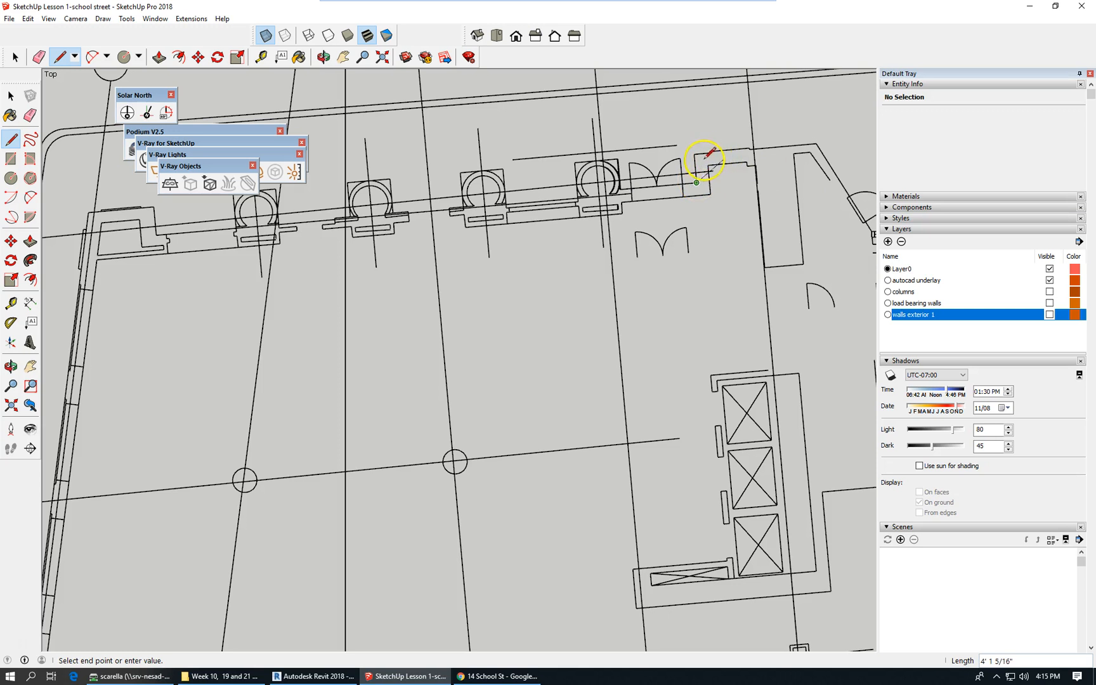
- Trace the upper-right pier's side and outer face, closing the outline with a segment about 1' 11" long to the existing wall endpoint
scroll(705, 159, up, 4)
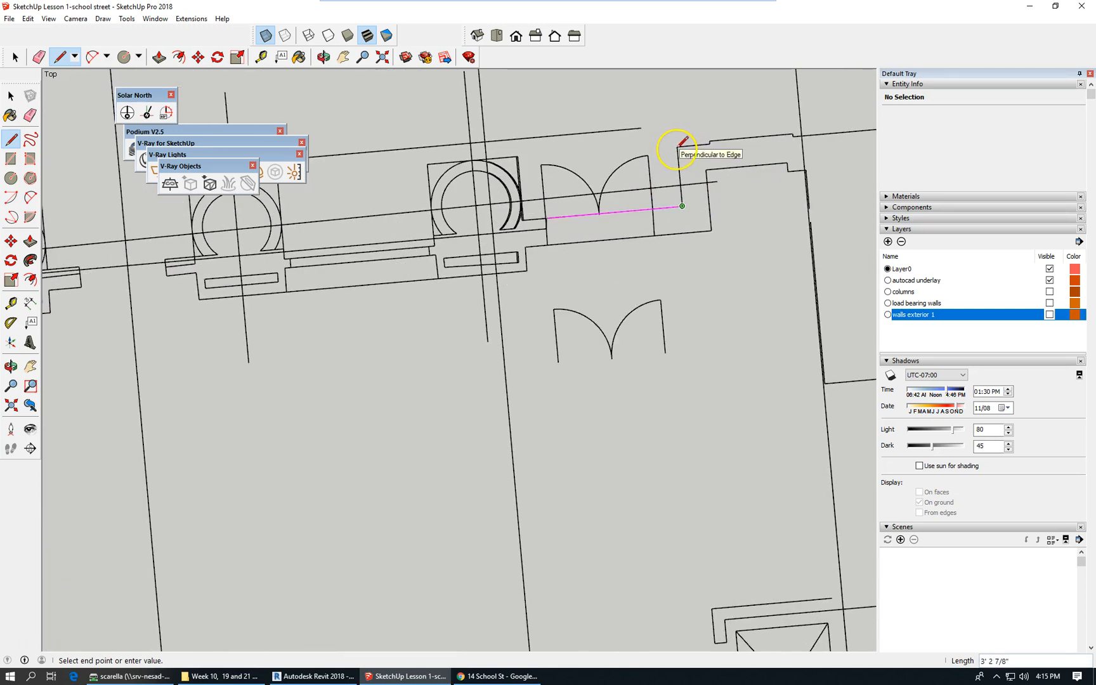
click(677, 147)
click(802, 135)
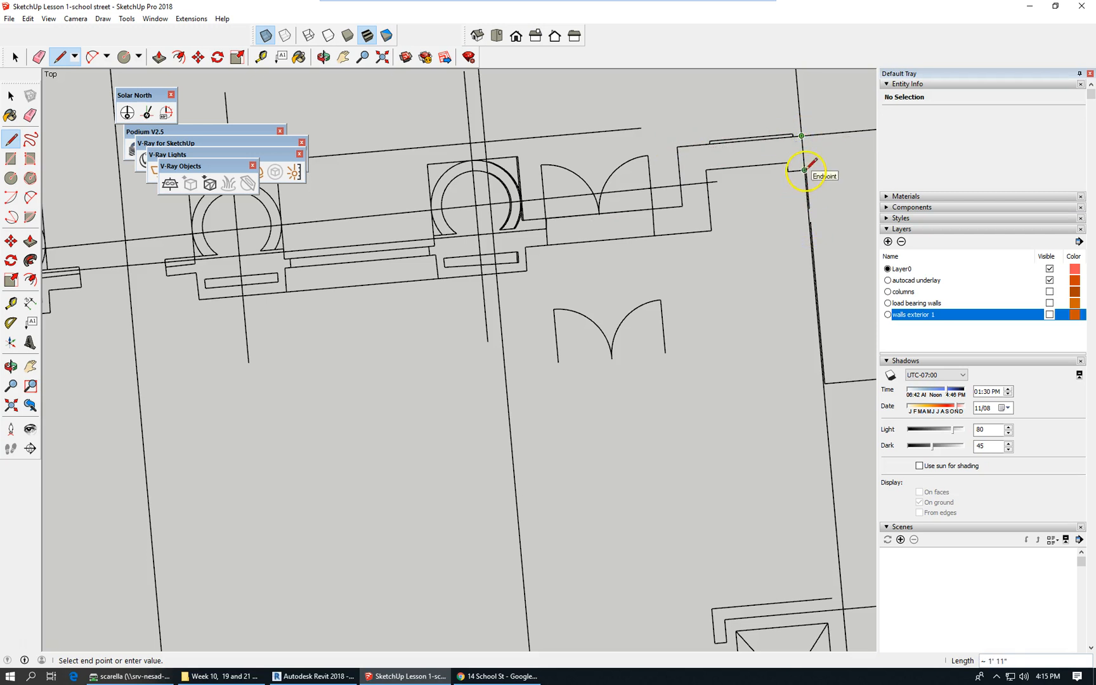
scroll(804, 170, up, 1)
scroll(804, 169, up, 1)
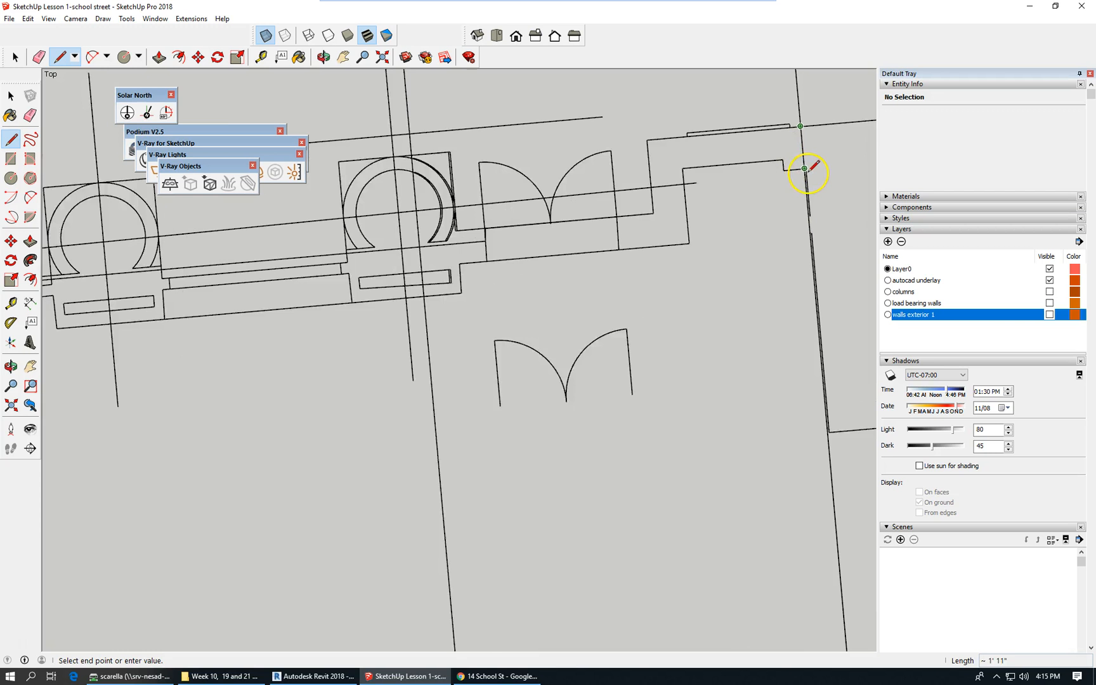
scroll(804, 168, up, 1)
click(804, 168)
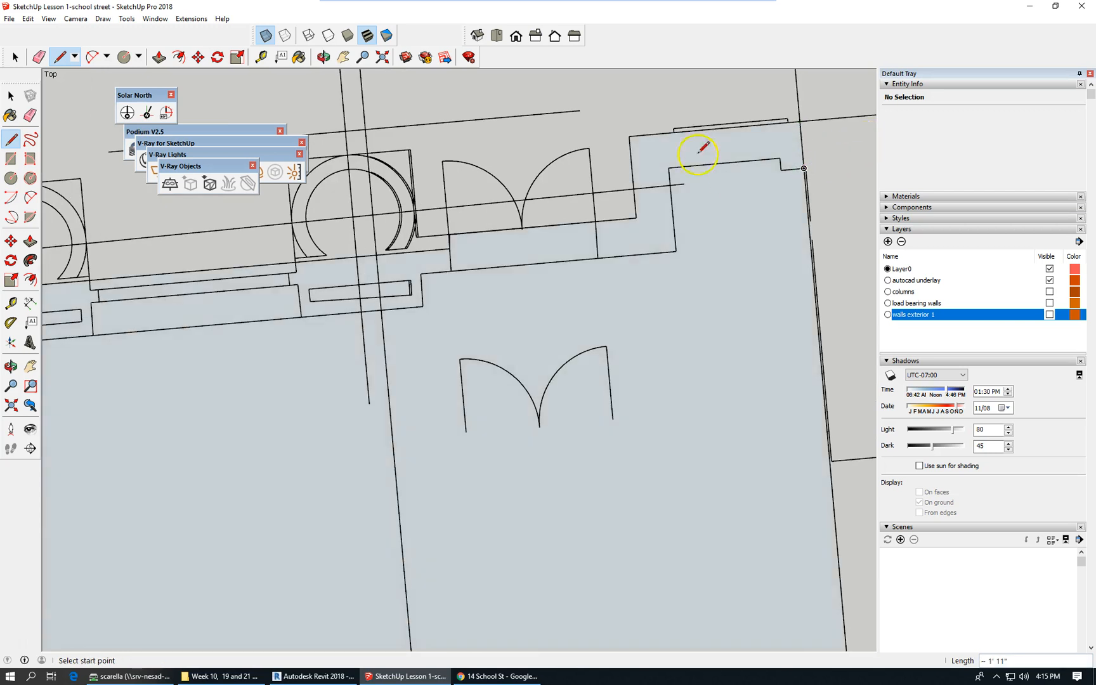
- Hide the autocad underlay layer and select the floor face enclosed by the traced outline
scroll(693, 130, down, 3)
scroll(666, 175, down, 1)
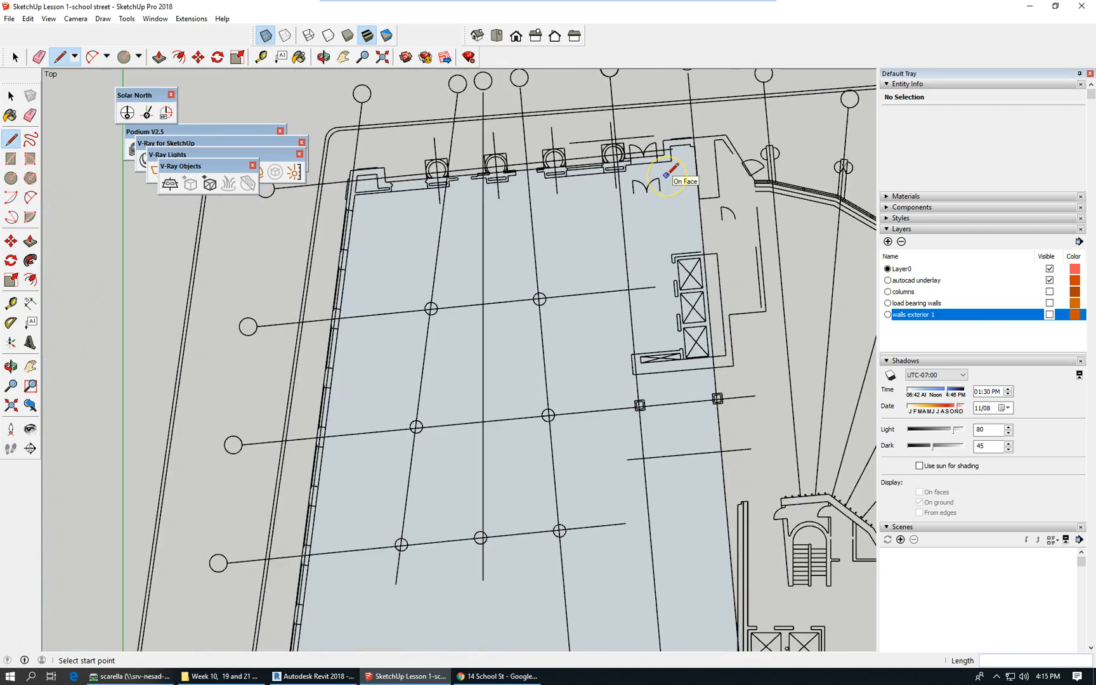
scroll(588, 215, down, 3)
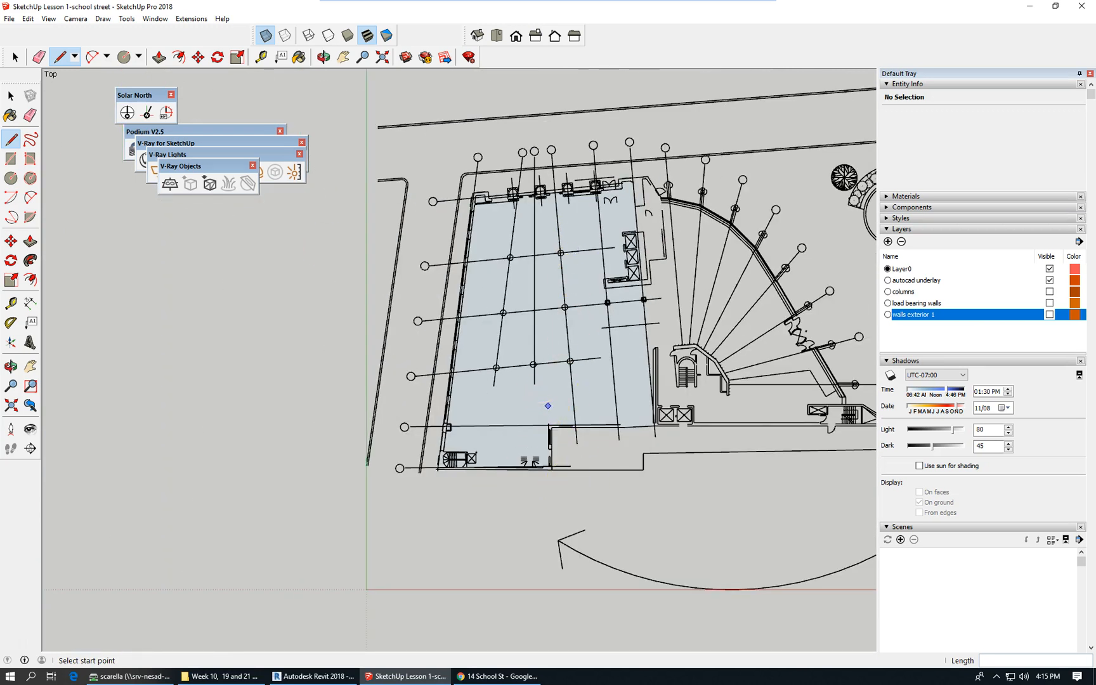
click(15, 57)
middle_drag(534, 487, 716, 433)
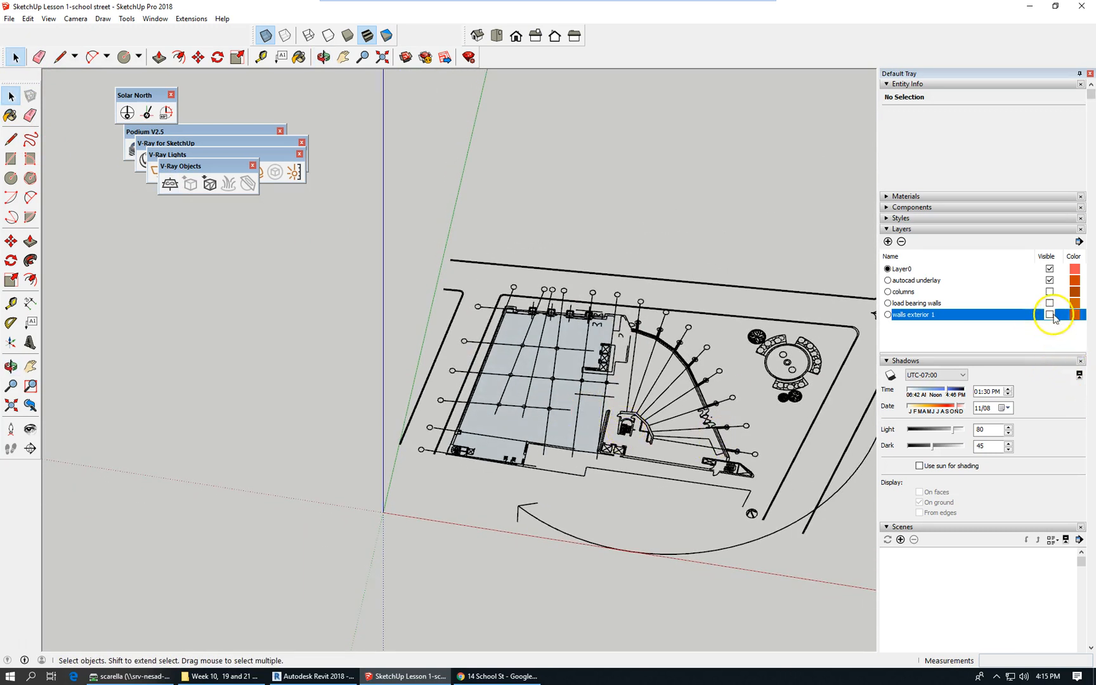
click(1050, 280)
scroll(604, 491, up, 5)
click(606, 379)
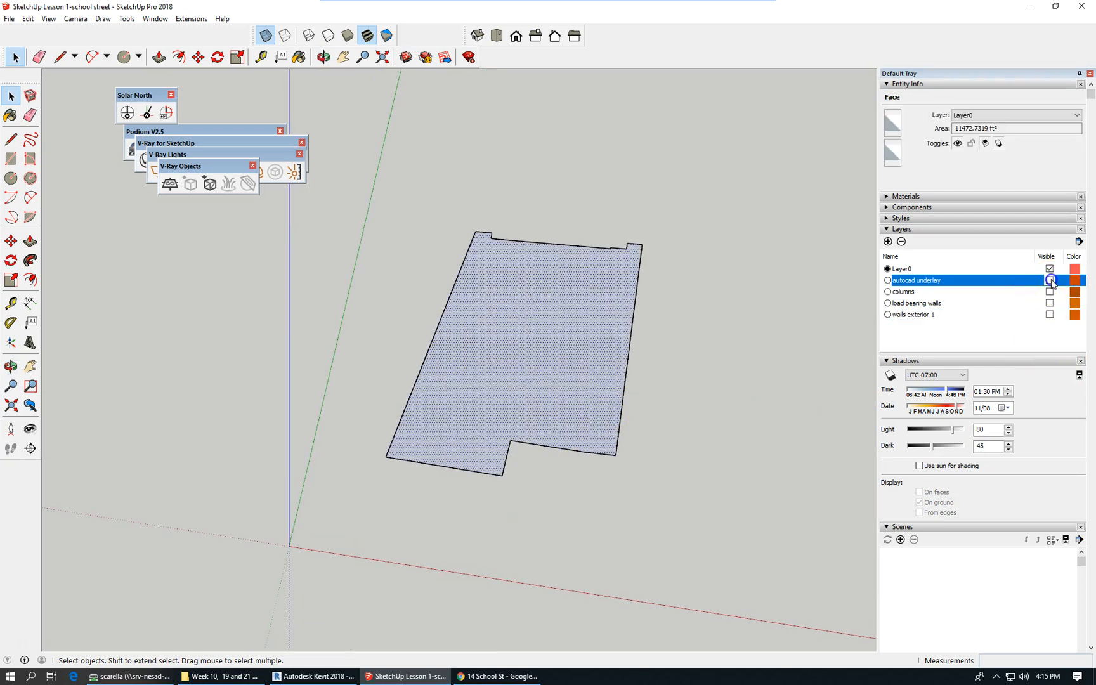
click(1049, 279)
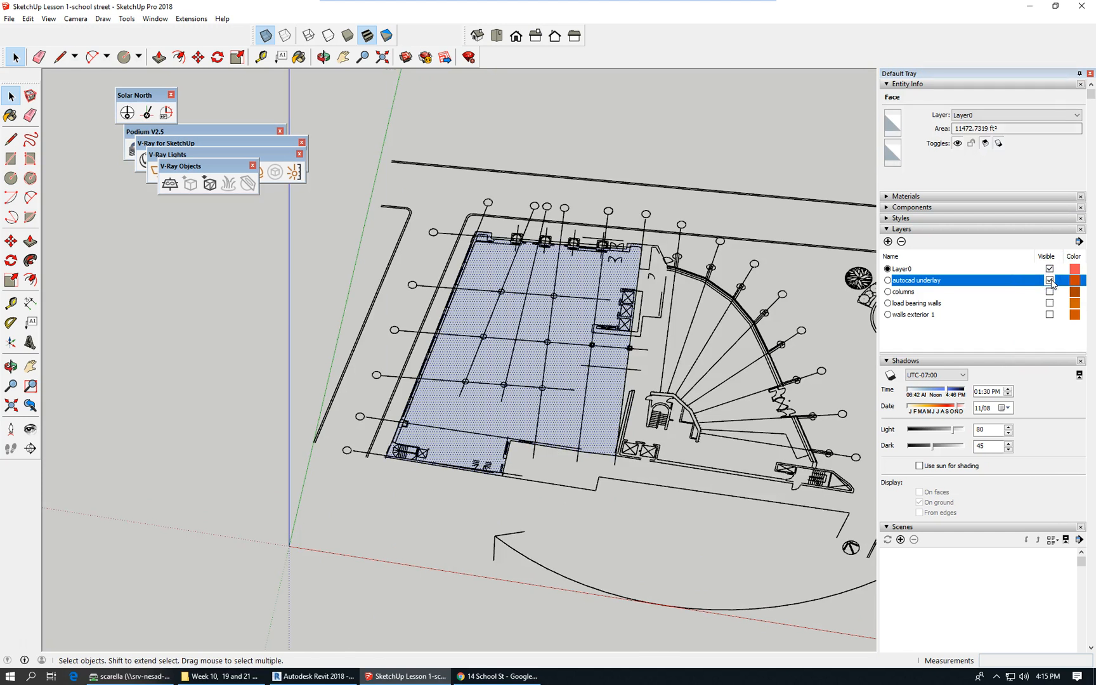
click(1049, 280)
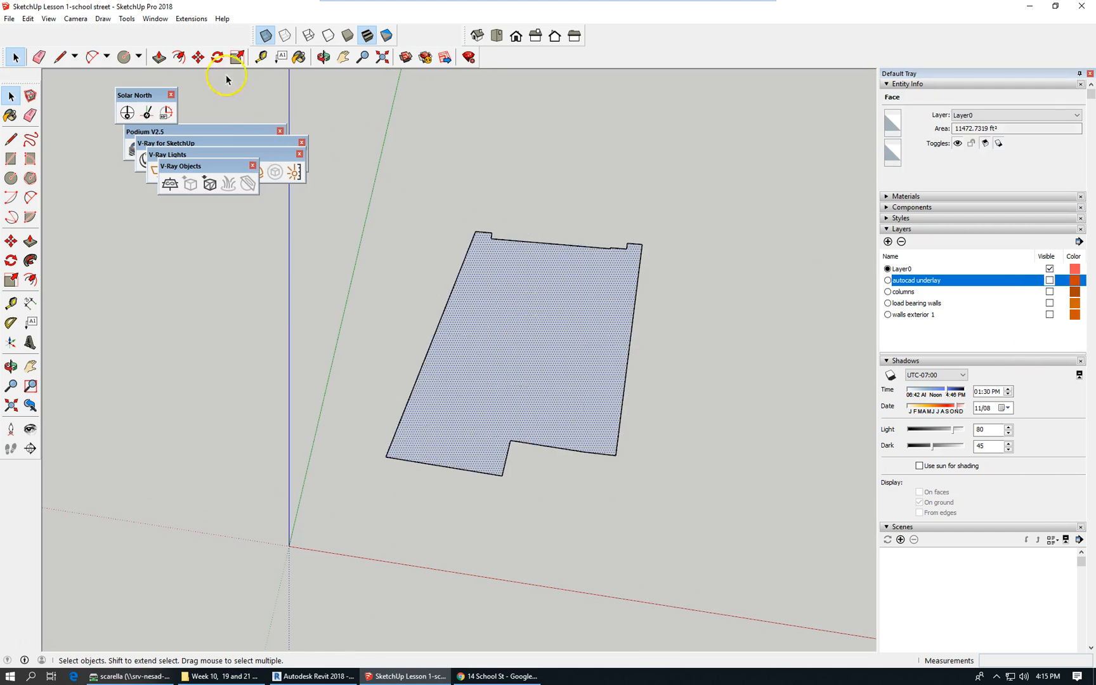
- Extrude the floor face upward 12 inches with Push/Pull
click(158, 57)
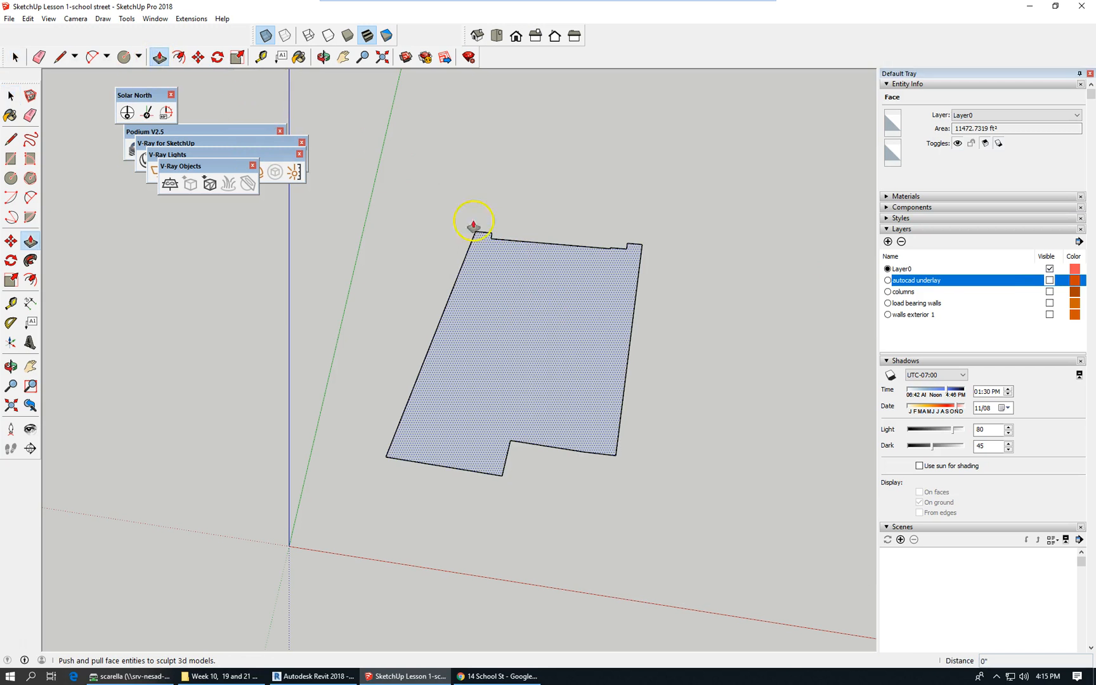
click(544, 361)
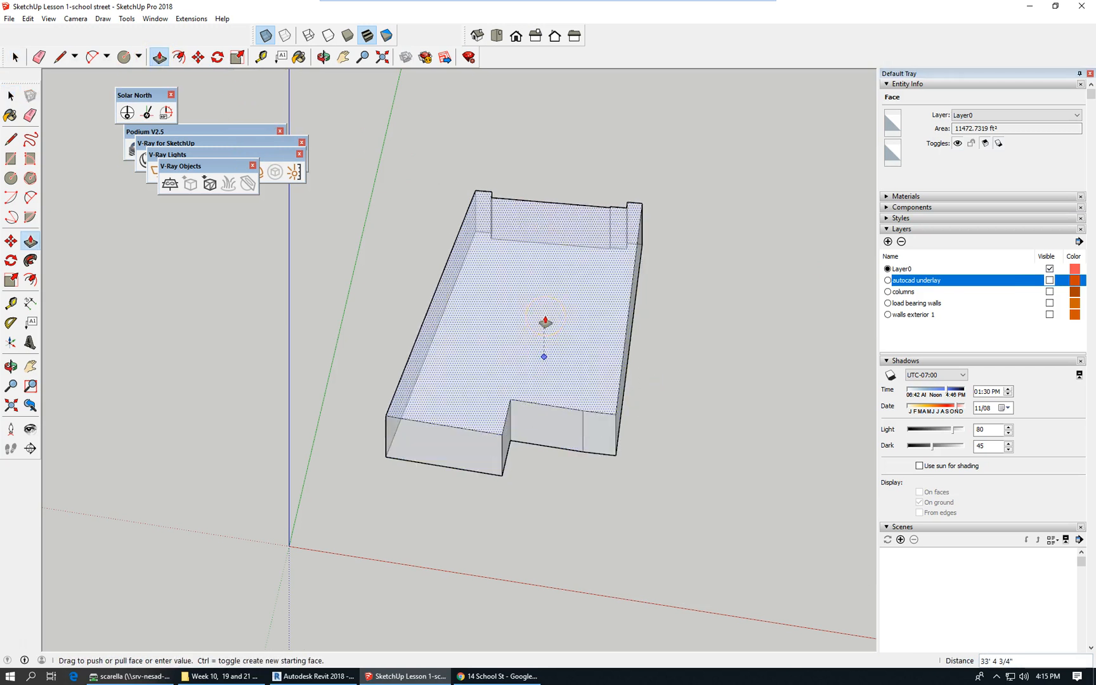
text(12)
key(Return)
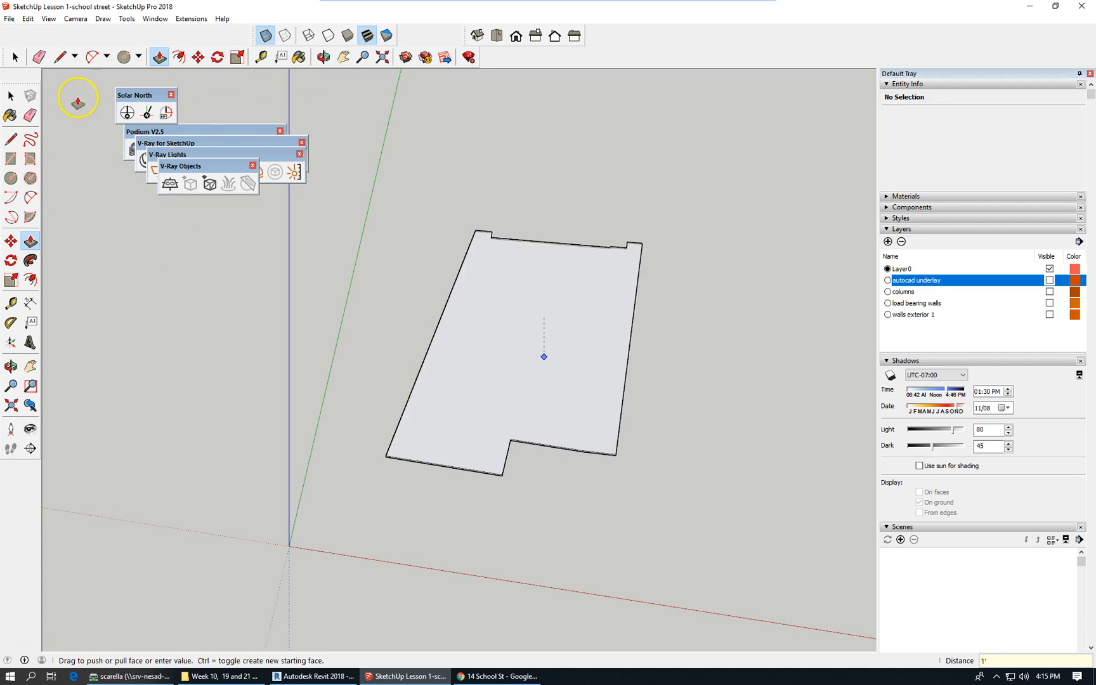
- Select all faces and edges of the floor slab and make them a group
click(10, 95)
click(532, 294)
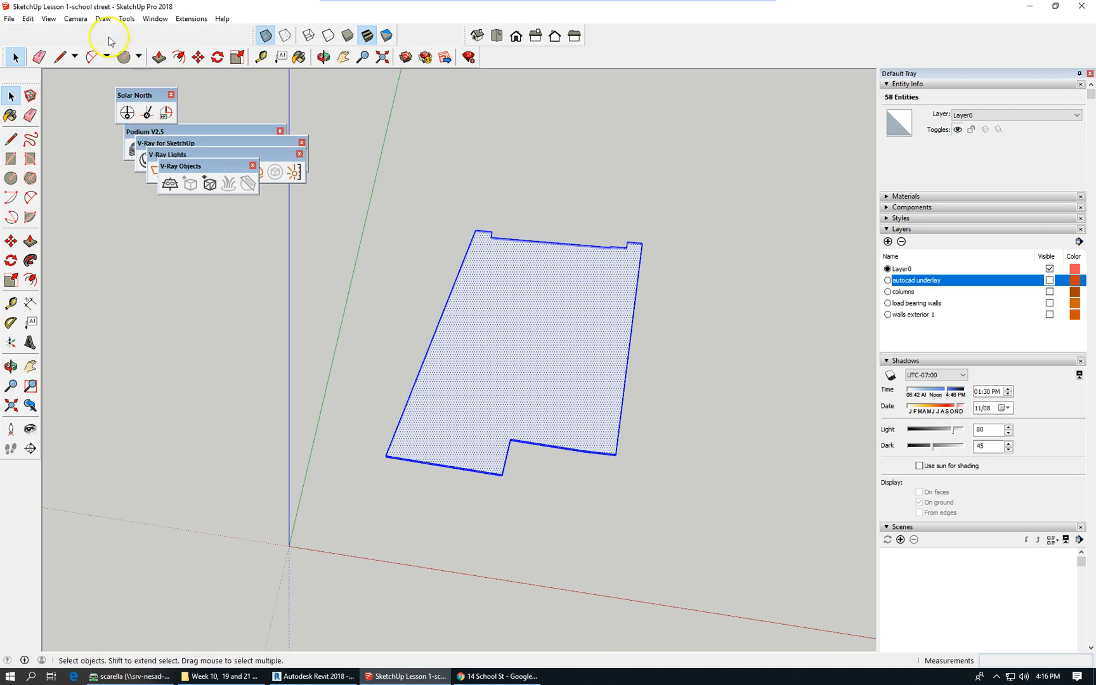
click(28, 19)
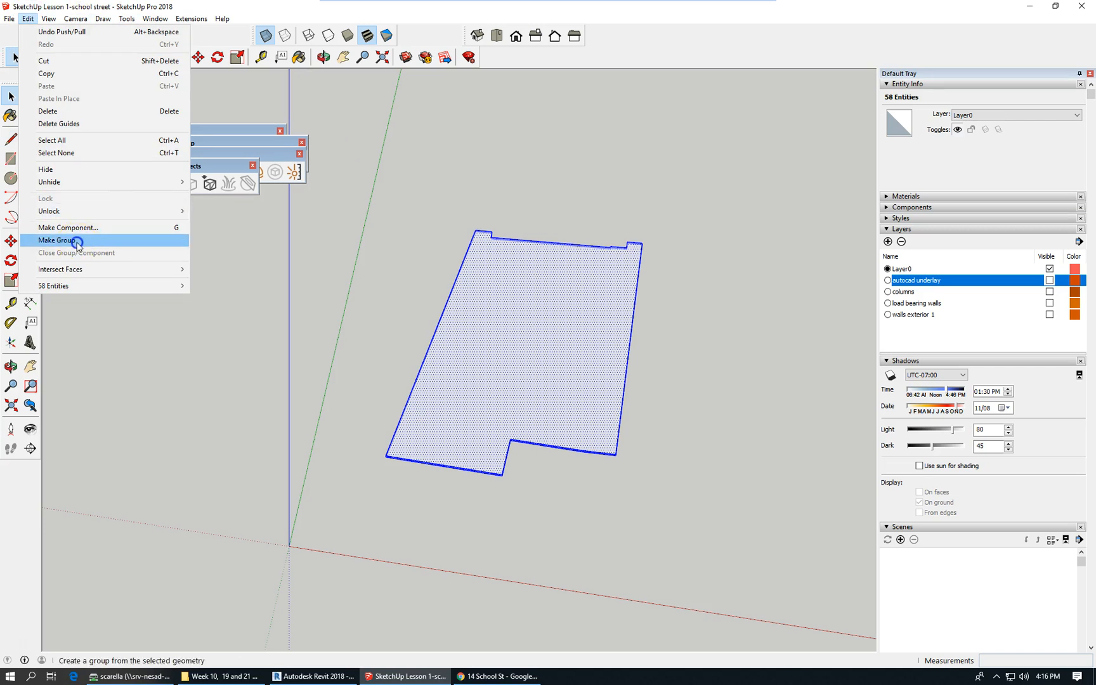
click(77, 241)
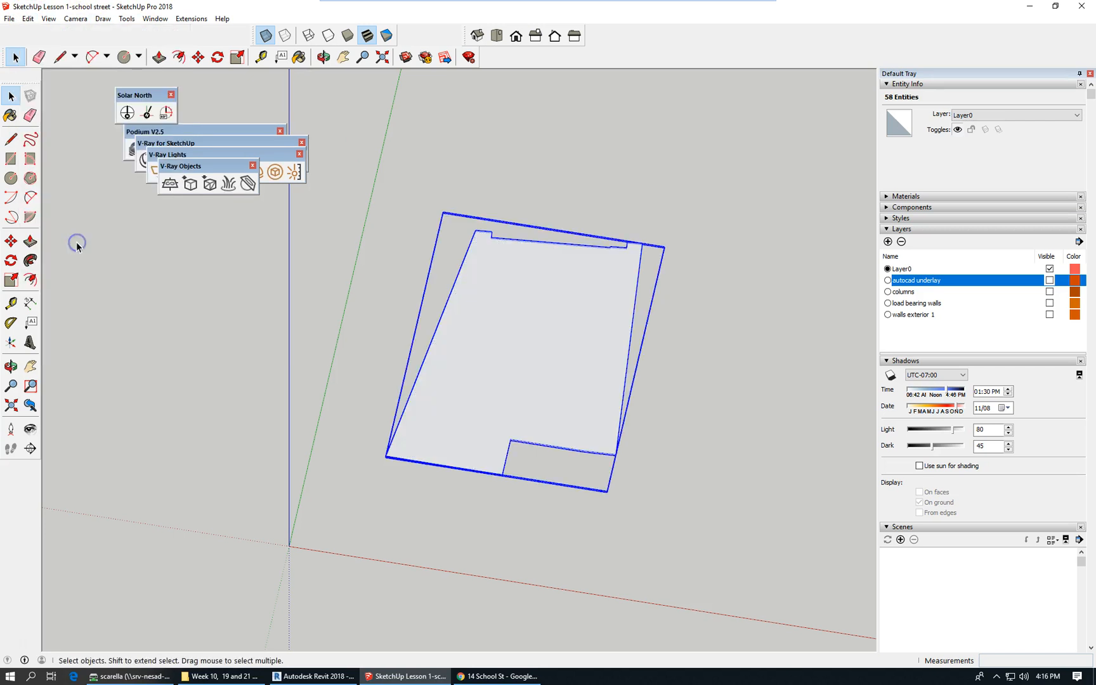
- Add a layer named "floors old, level 1" and assign the floor slab group to it
click(887, 242)
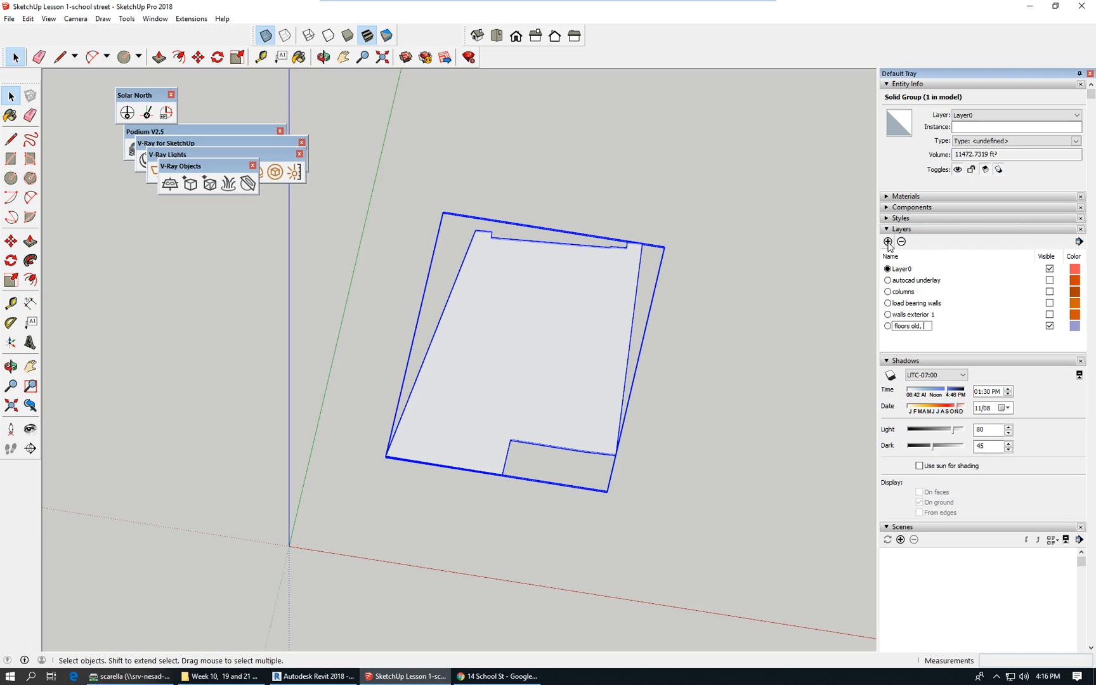
key(Return)
click(1025, 116)
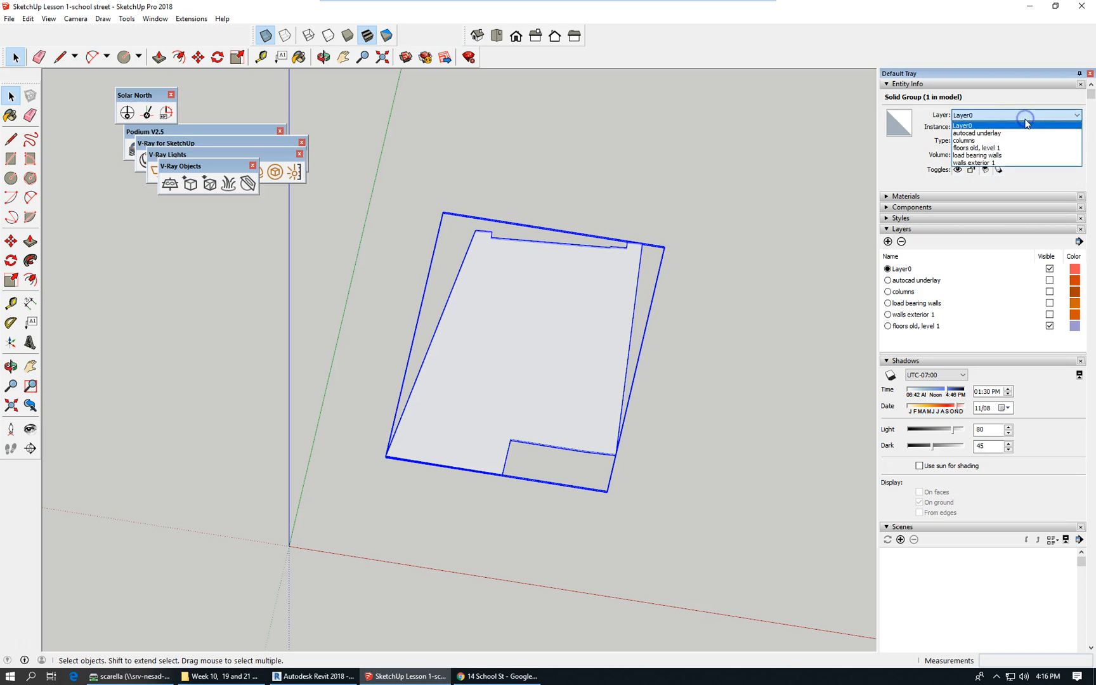
click(969, 147)
click(320, 349)
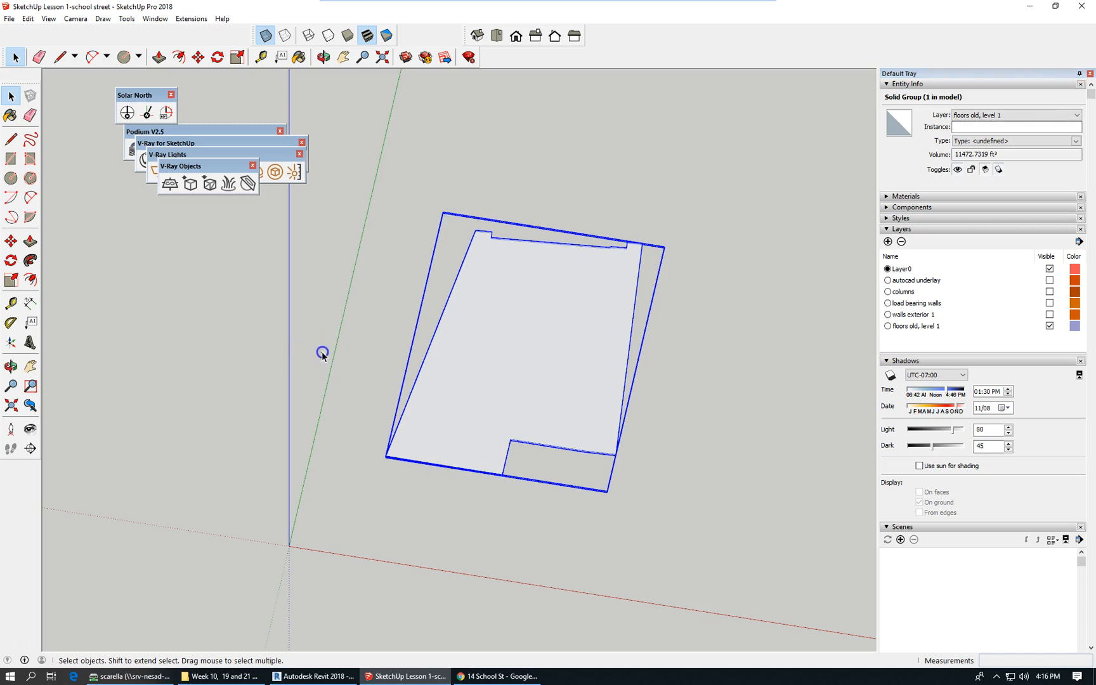
- Turn the autocad underlay layer back on to compare the floor slab with the whole plan
scroll(340, 374, down, 5)
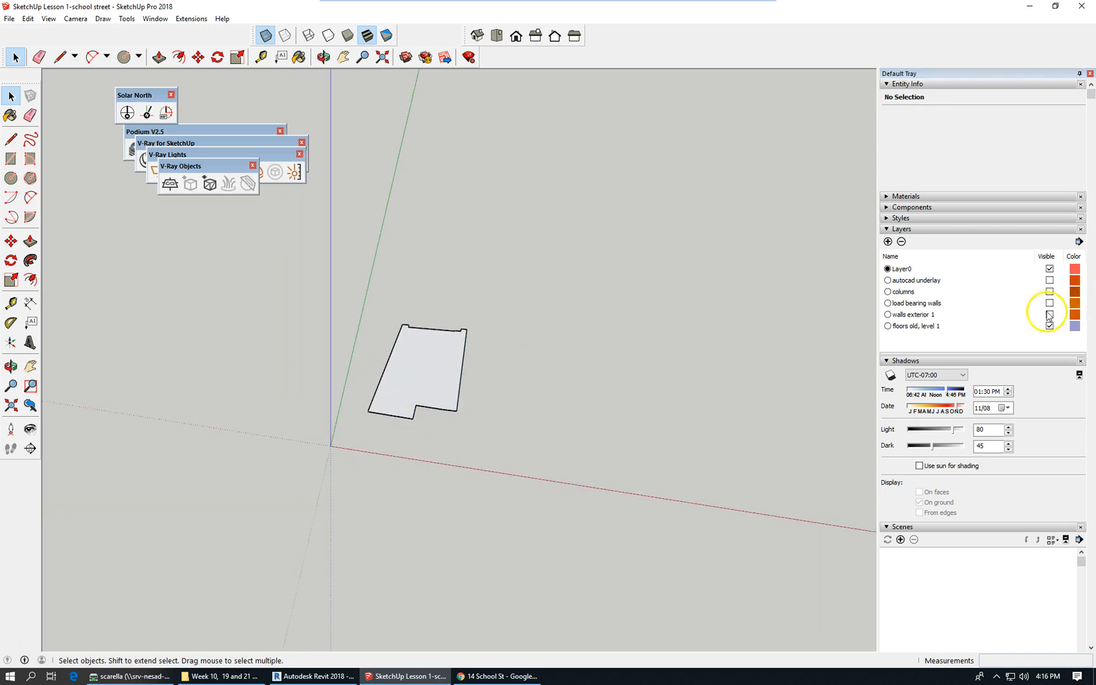
click(1050, 280)
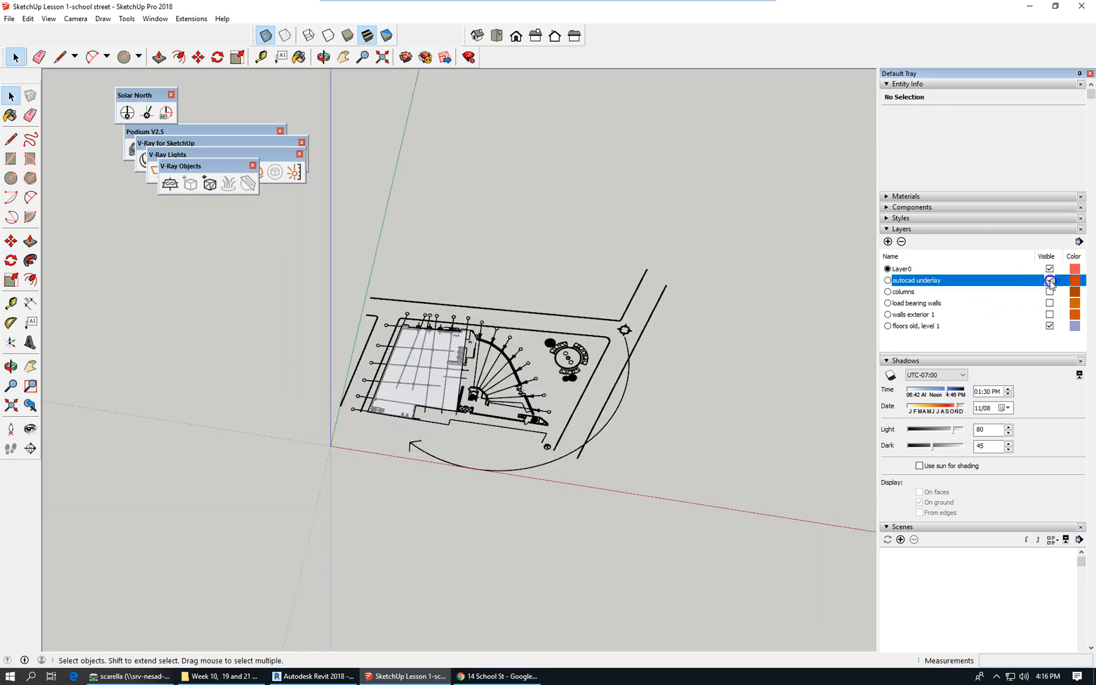
scroll(551, 374, up, 1)
scroll(552, 374, up, 4)
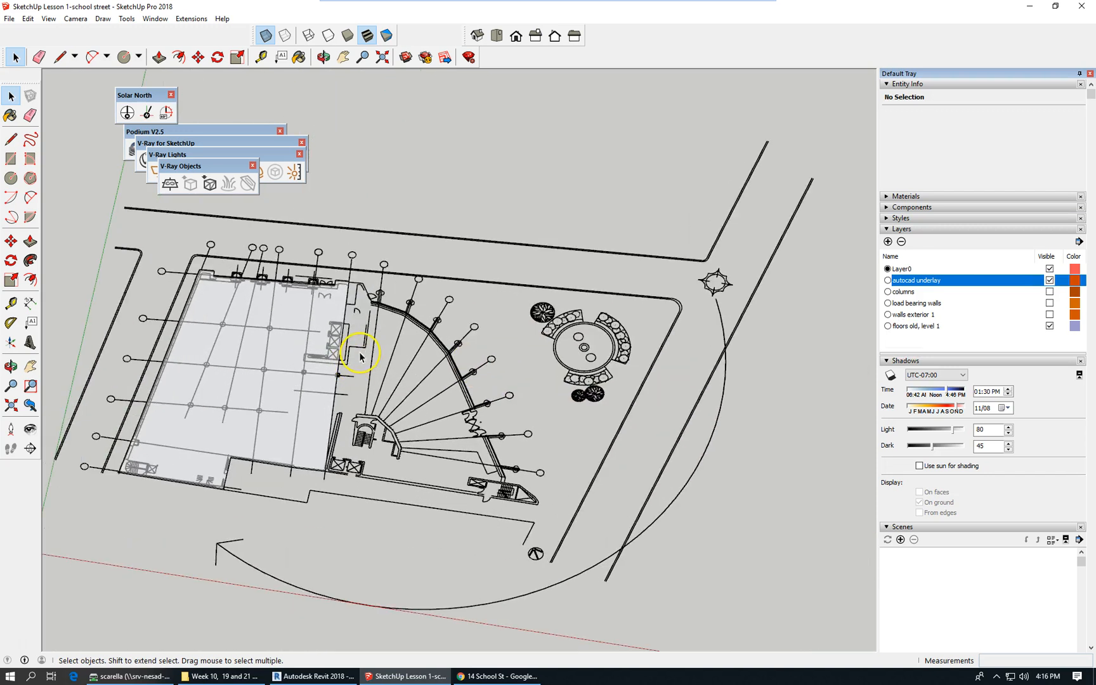
scroll(360, 358, up, 3)
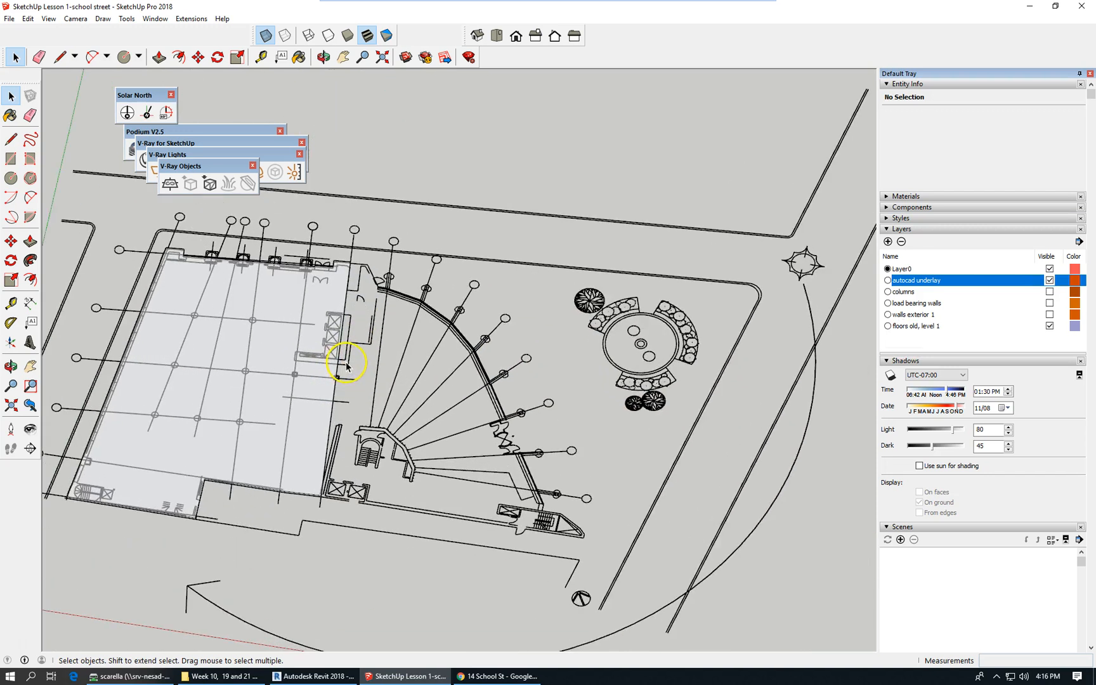
scroll(359, 363, up, 1)
scroll(359, 365, down, 2)
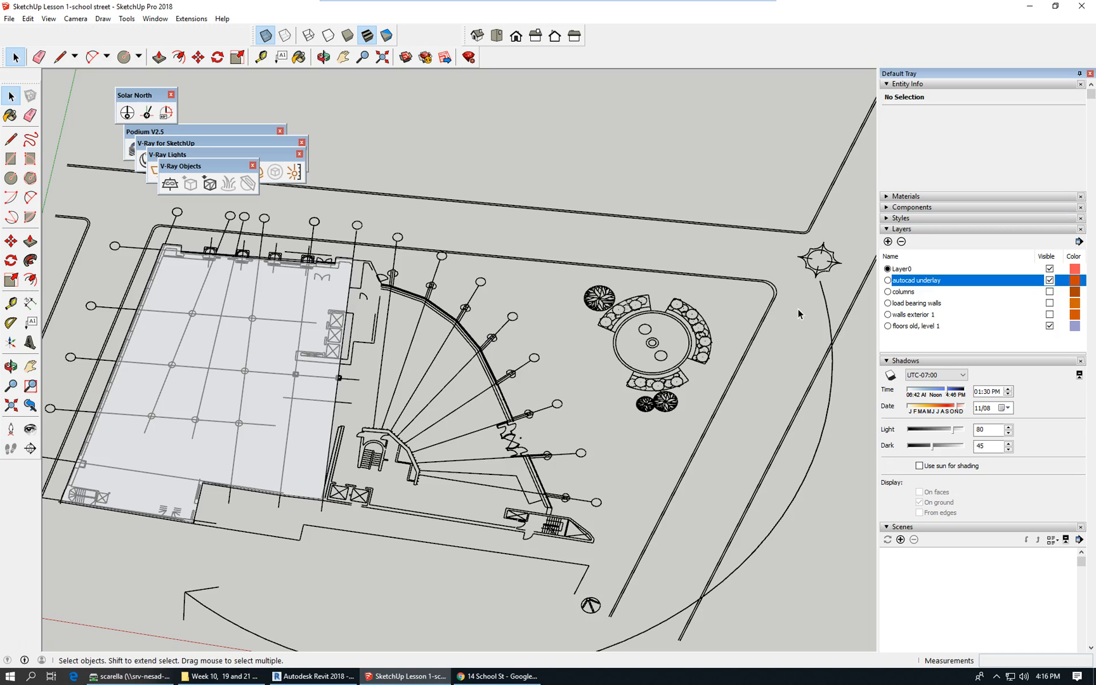
scroll(611, 488, down, 2)
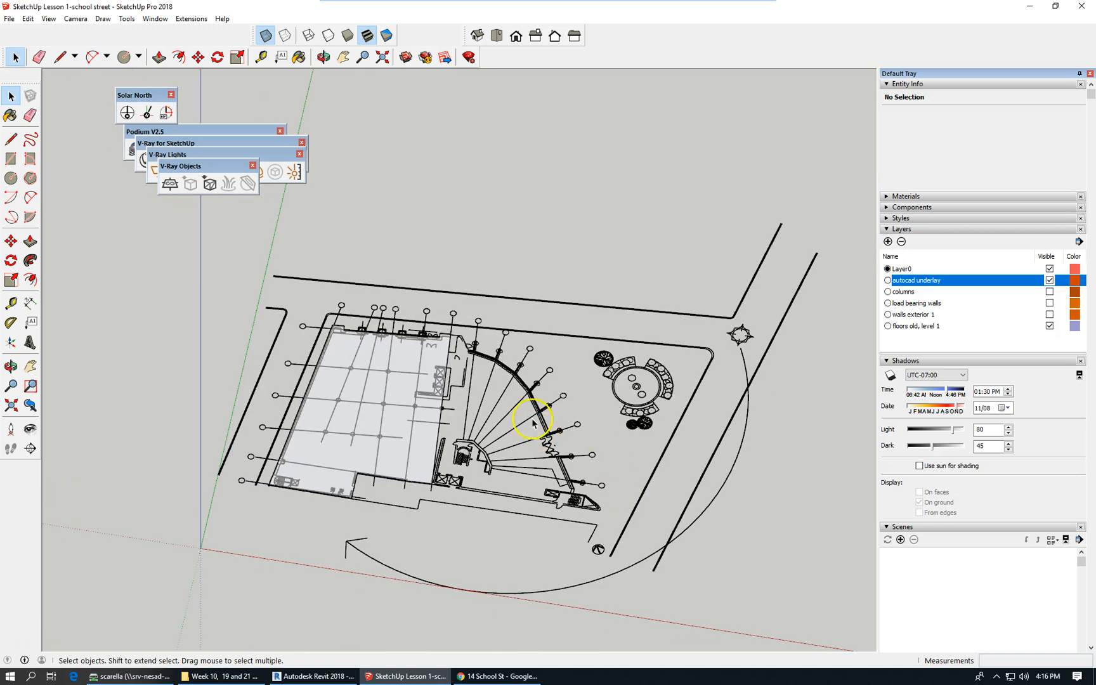
- Add a Z position attribute to the floor slab group and set it to 53 inches
click(401, 380)
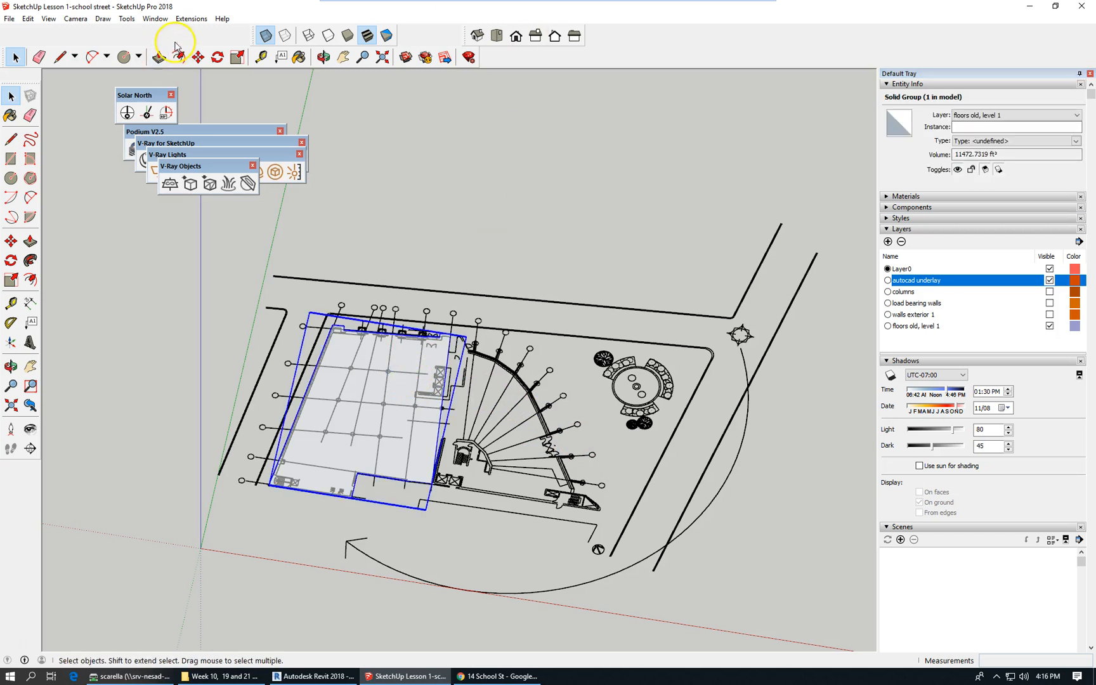
click(155, 18)
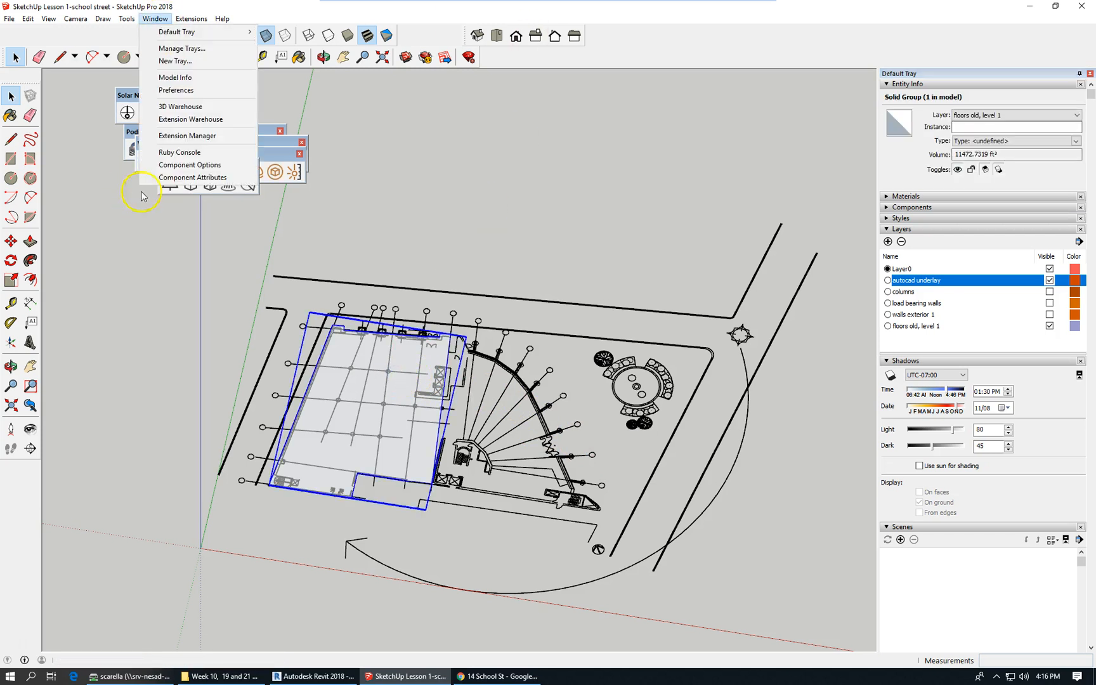
click(213, 178)
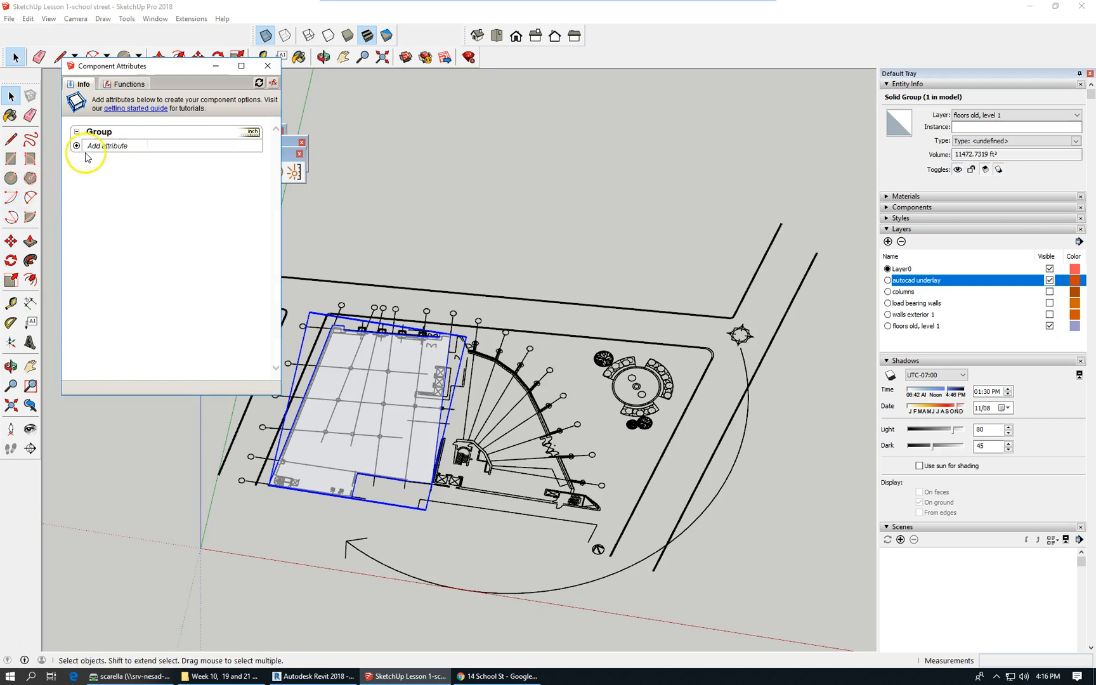
click(107, 146)
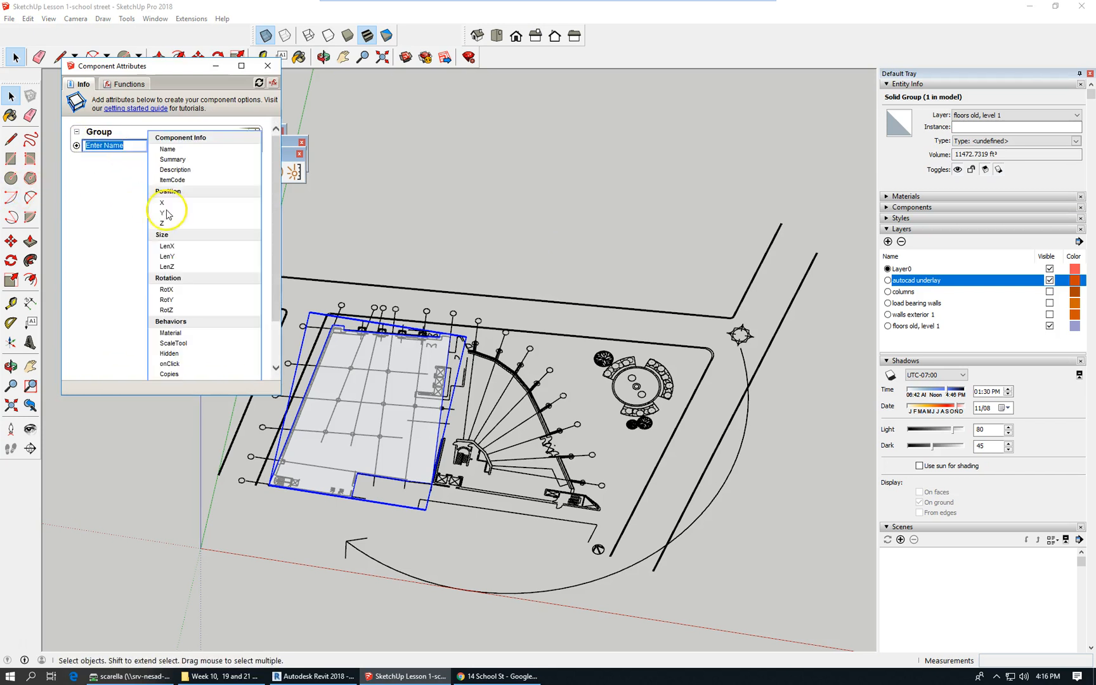
click(200, 281)
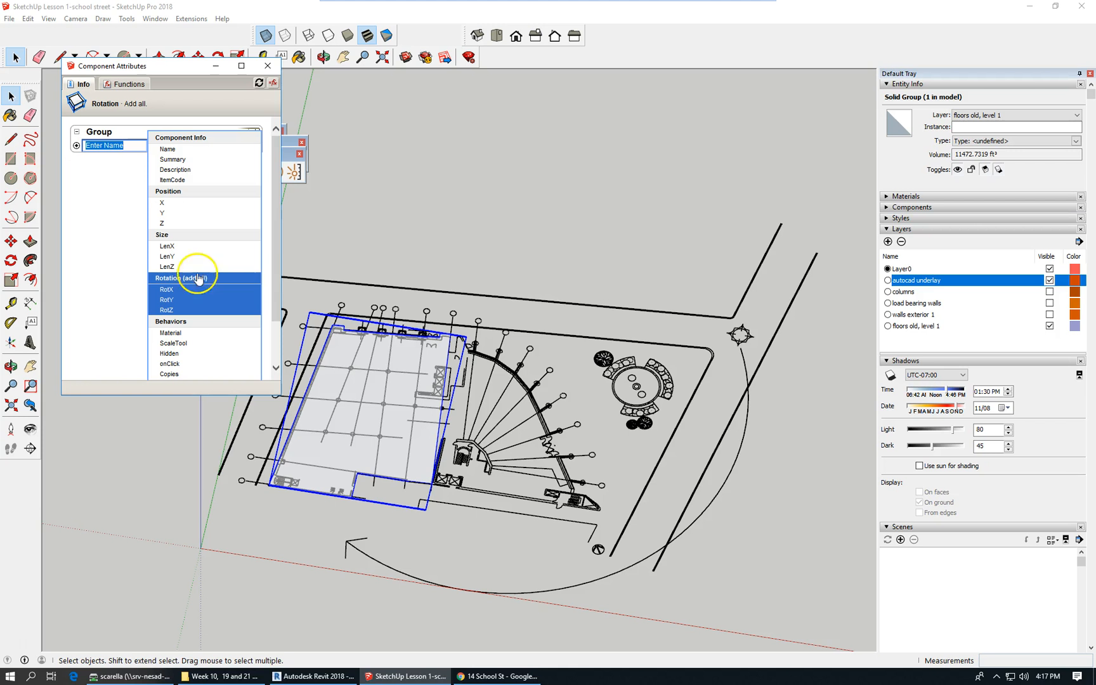
click(201, 223)
click(188, 158)
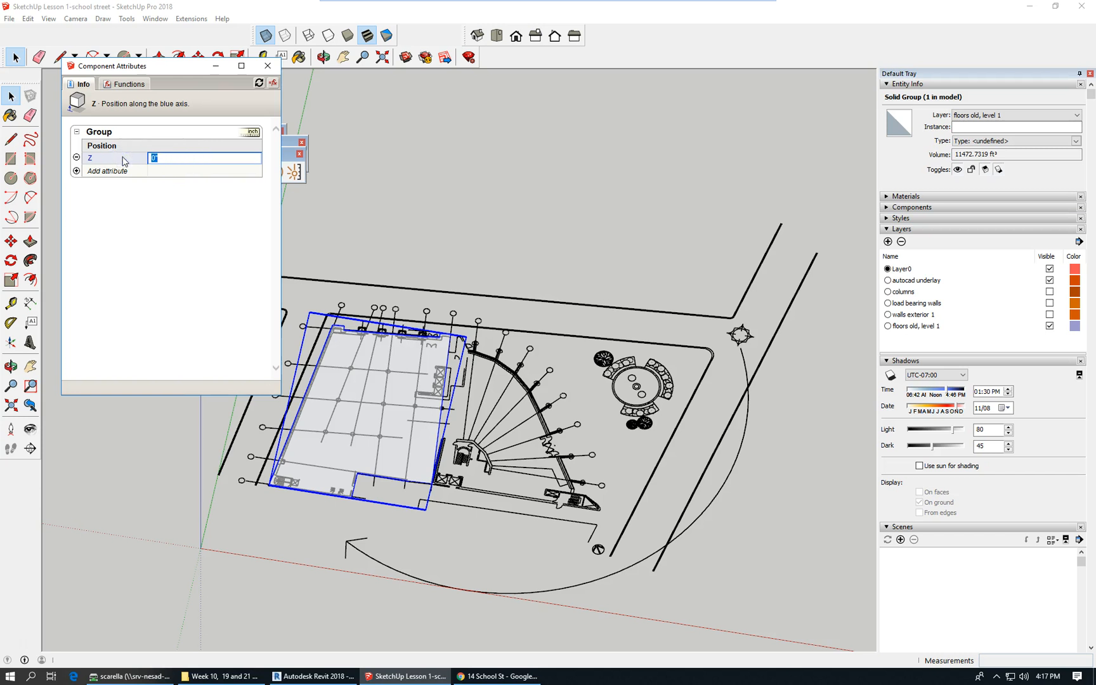
text(53)
key(Return)
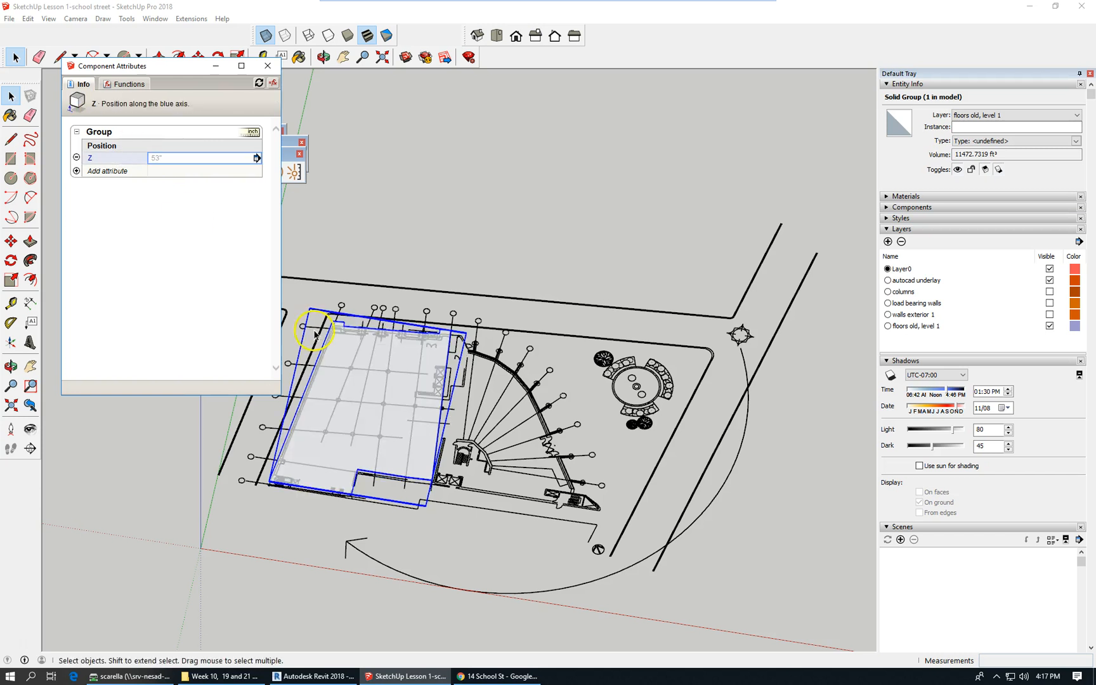
click(423, 181)
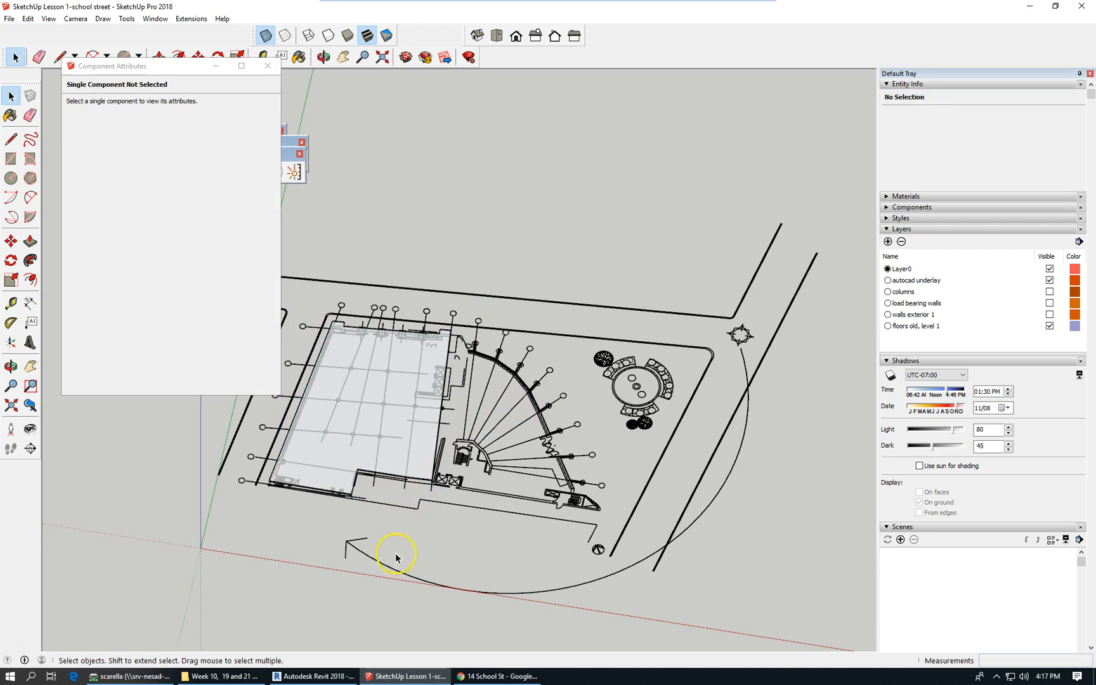
- Hide the "floors old, level 1" layer and close the Component Attributes window to clear the curved portion of the plan
scroll(442, 470, up, 2)
middle_drag(442, 469, 388, 415)
scroll(548, 338, up, 5)
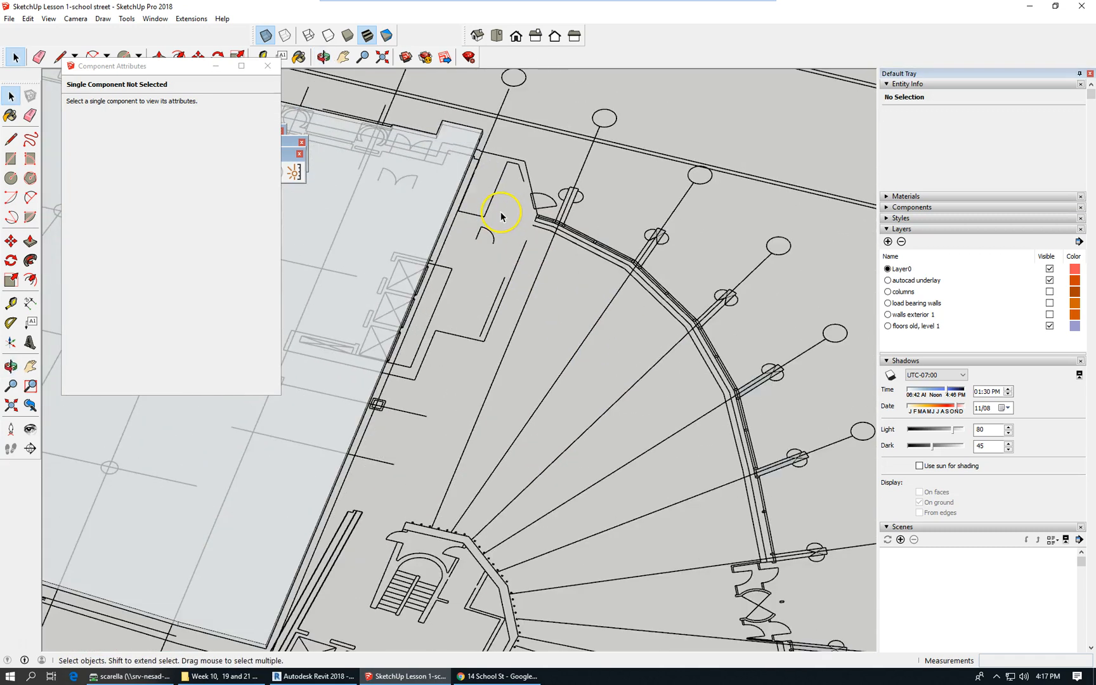
scroll(578, 171, down, 3)
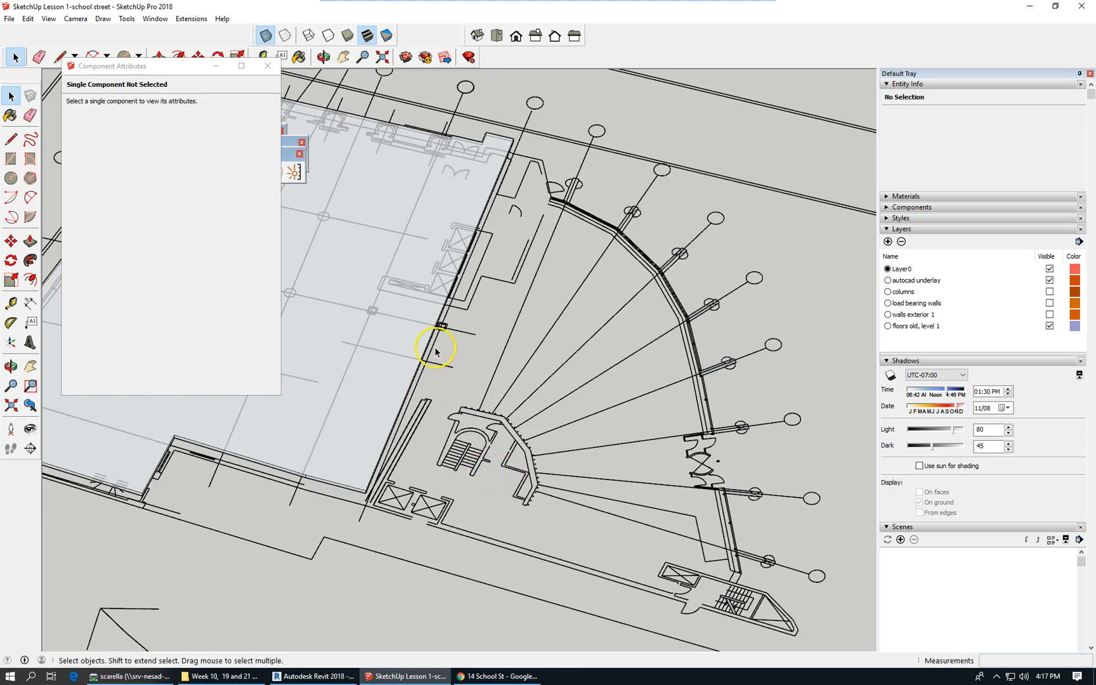
click(1050, 324)
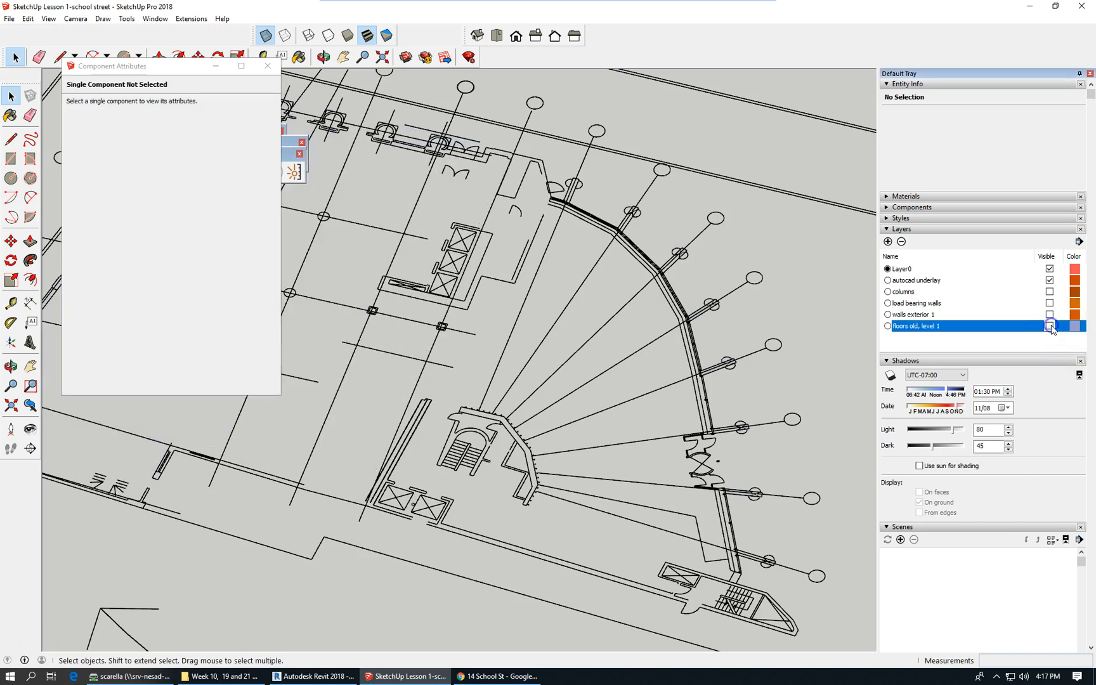
scroll(517, 187, up, 3)
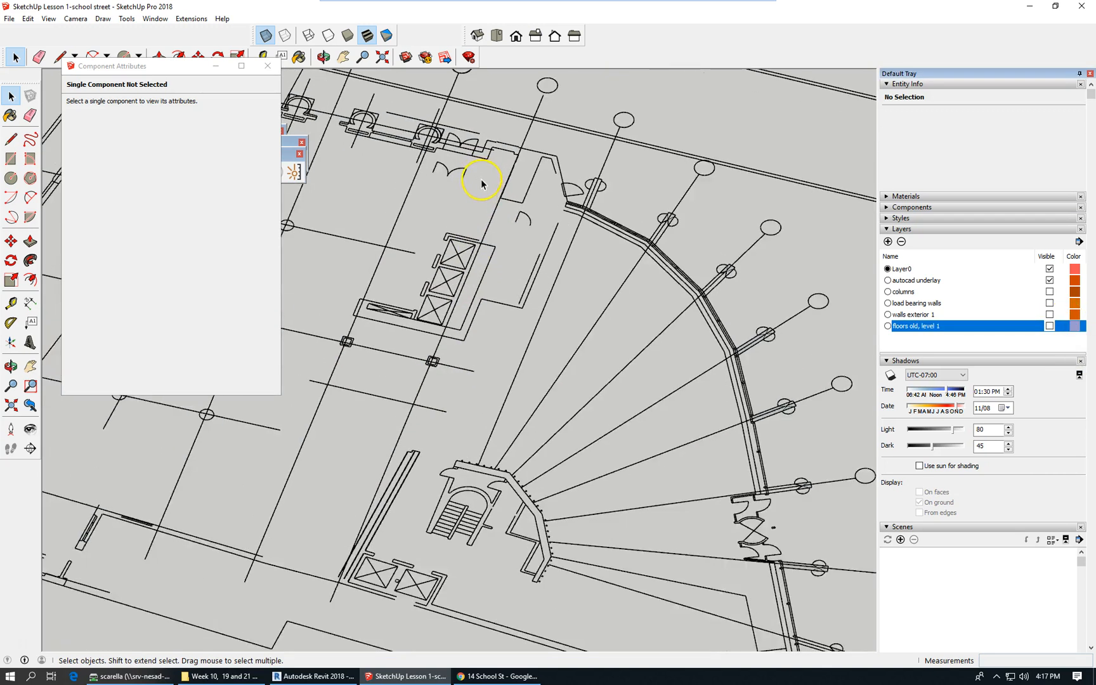
scroll(533, 172, down, 1)
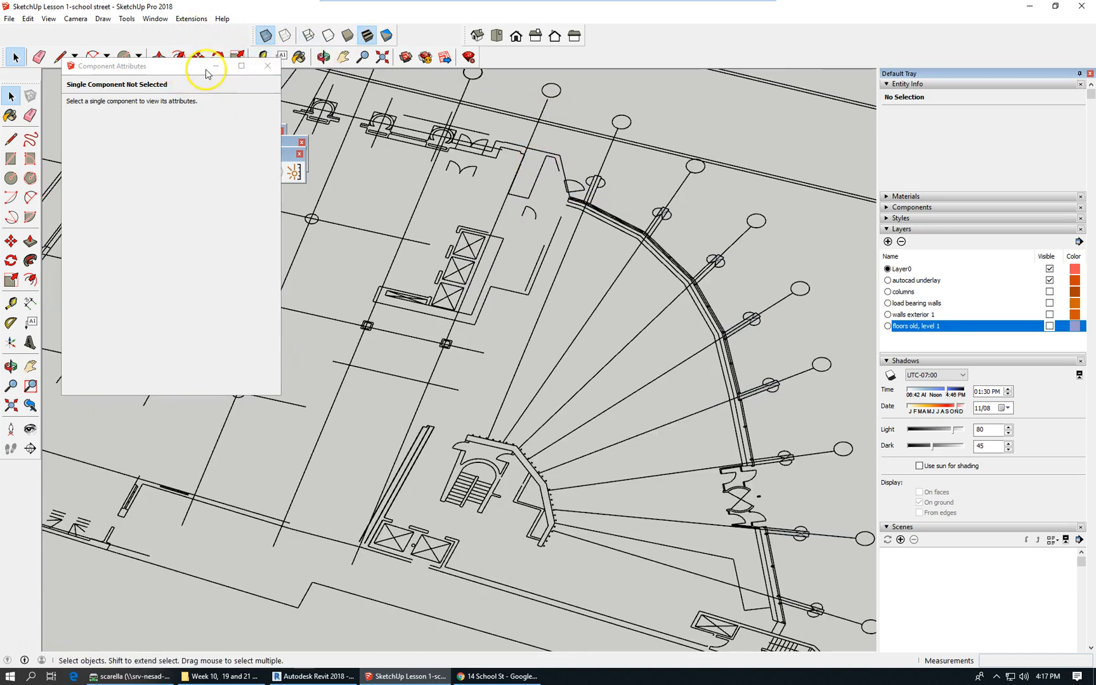
click(267, 65)
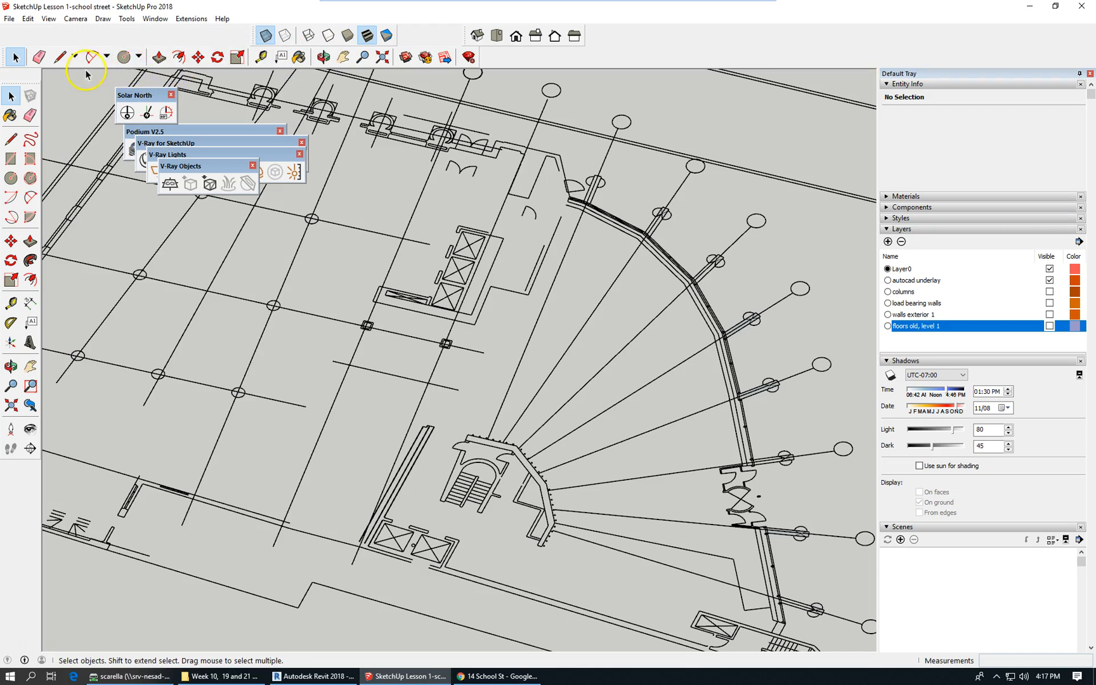
- Draw a line along the grid line between the old and curved portions, from the upper wall endpoint to the lower wall beside the elevators
click(61, 57)
scroll(507, 140, up, 4)
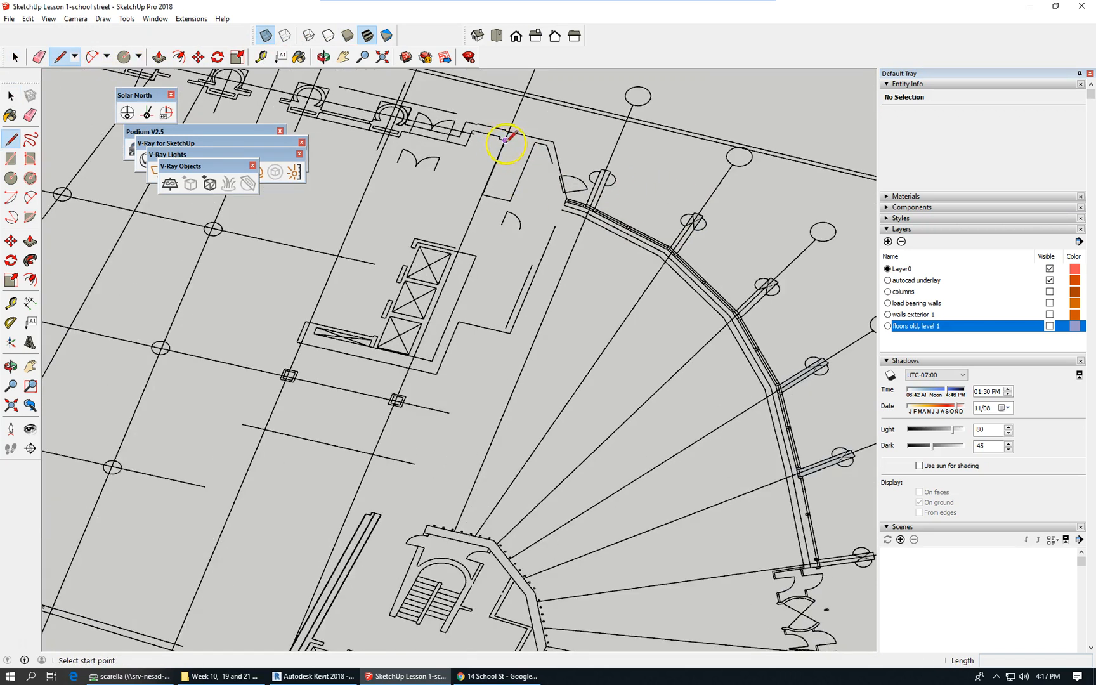
scroll(507, 136, up, 1)
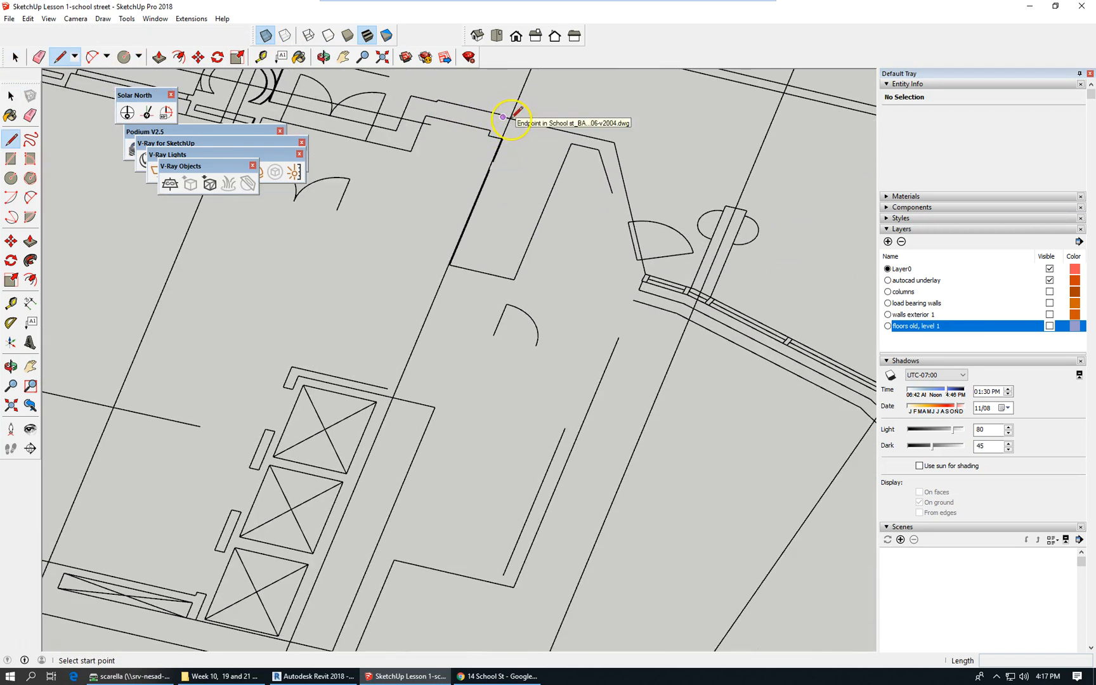
click(509, 118)
scroll(510, 140, down, 3)
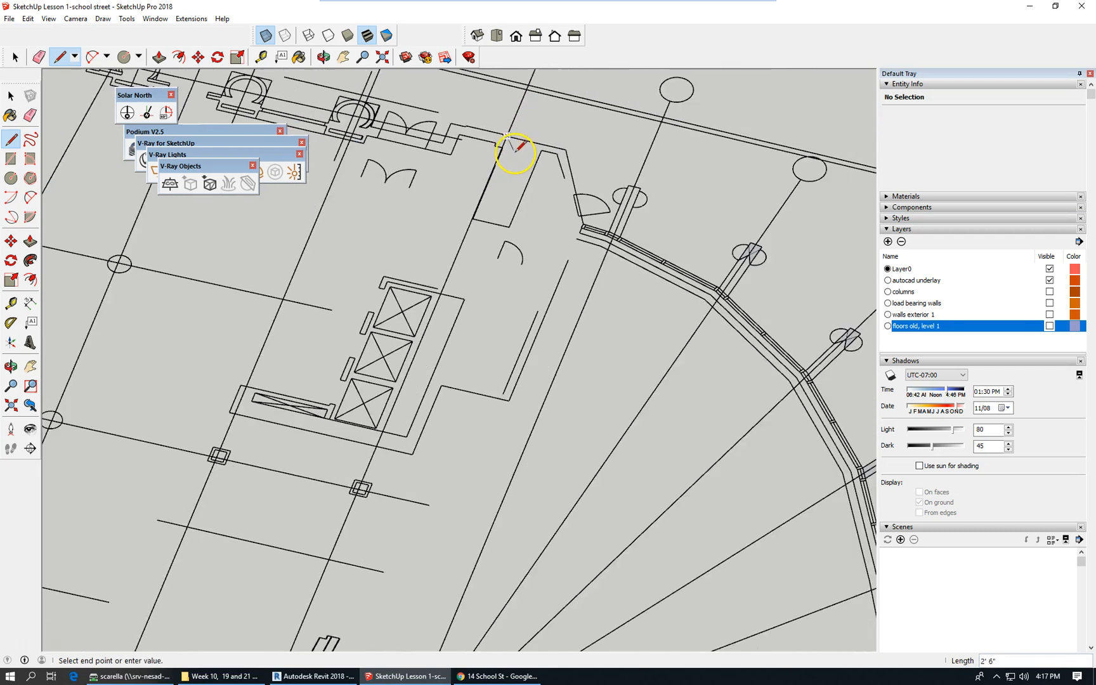
scroll(516, 155, down, 2)
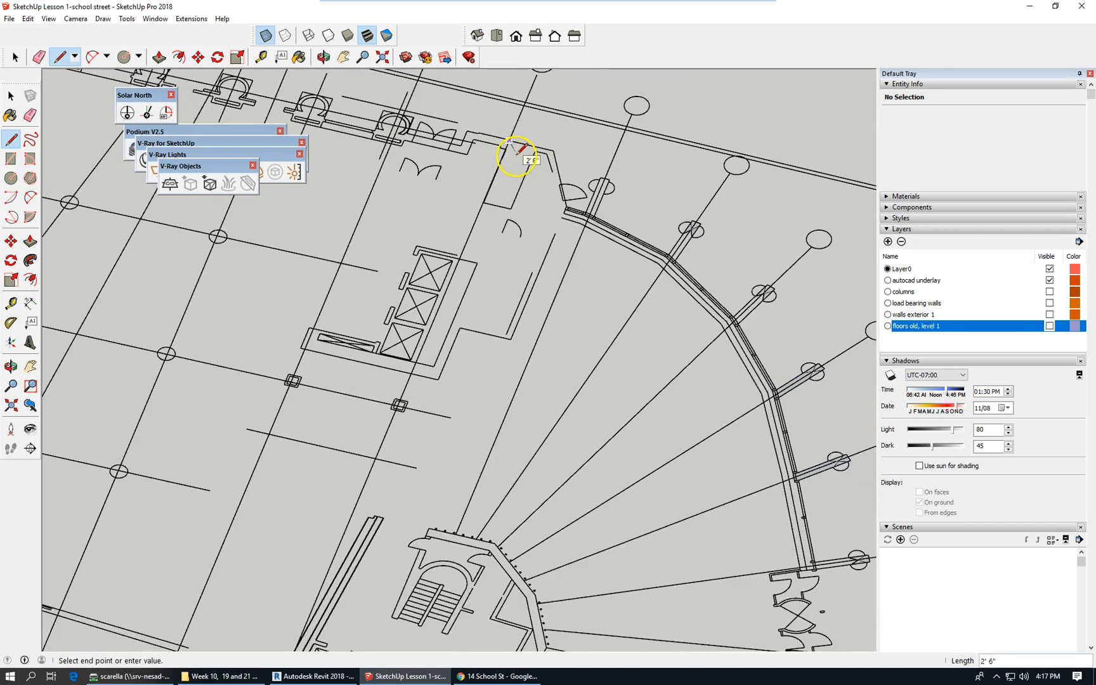
scroll(515, 166, down, 1)
scroll(507, 181, down, 1)
scroll(339, 539, up, 3)
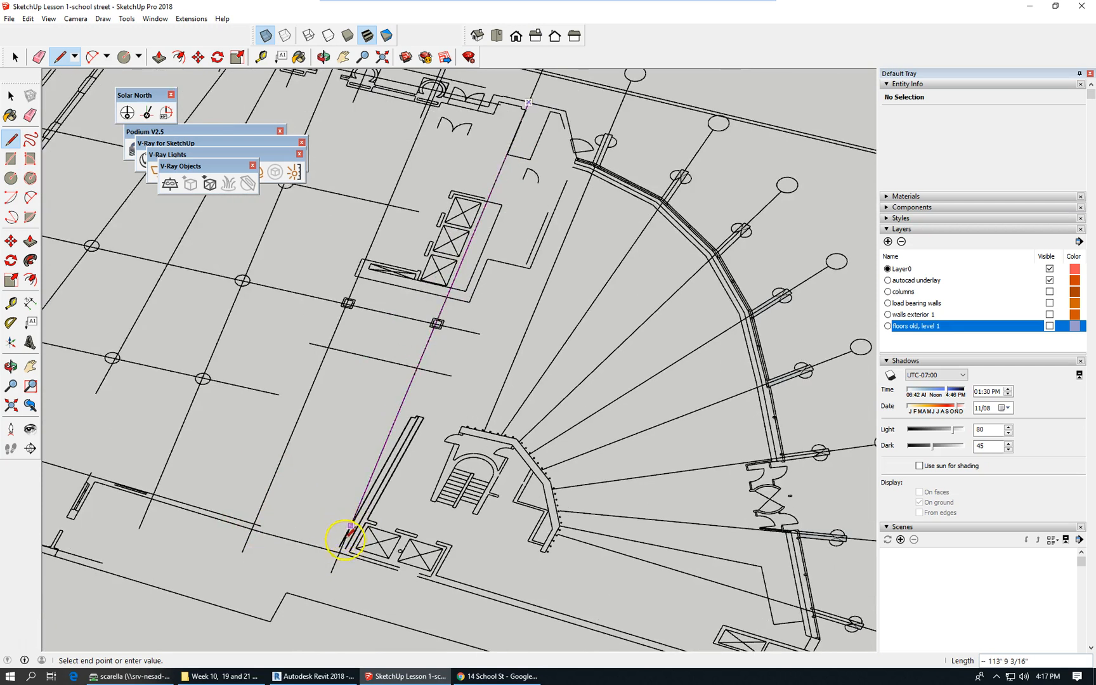
scroll(336, 558, up, 2)
click(325, 586)
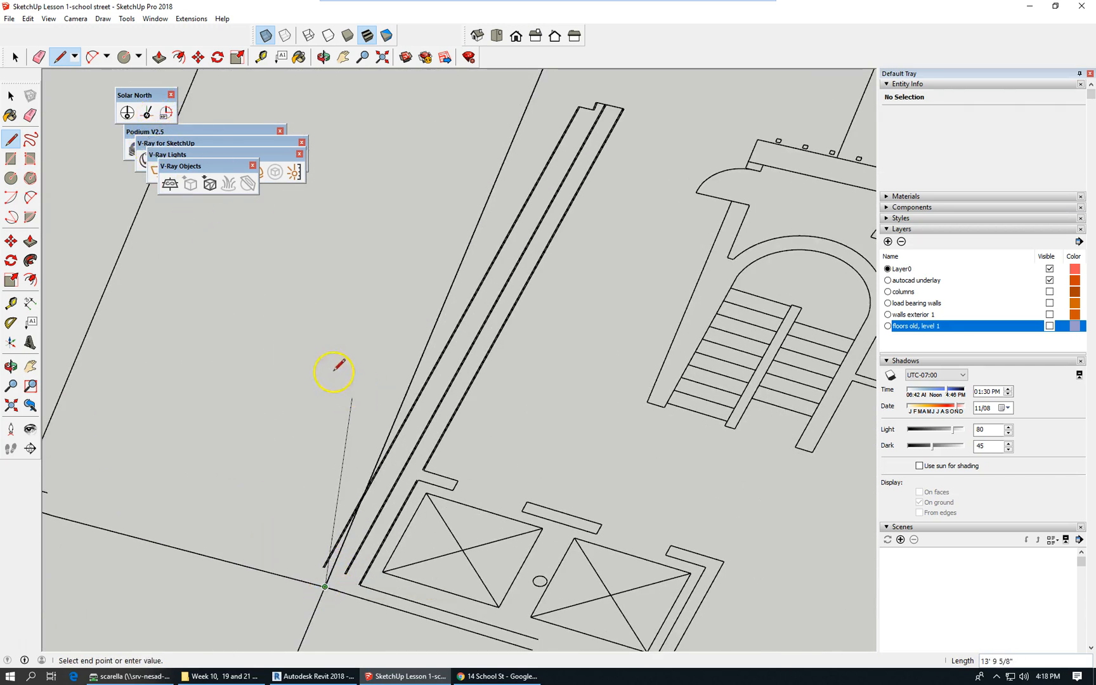
- Continue the outline along the outer face of the lower wall to the tip of the corner stair, about 113 feet
scroll(272, 320, down, 1)
scroll(272, 316, down, 2)
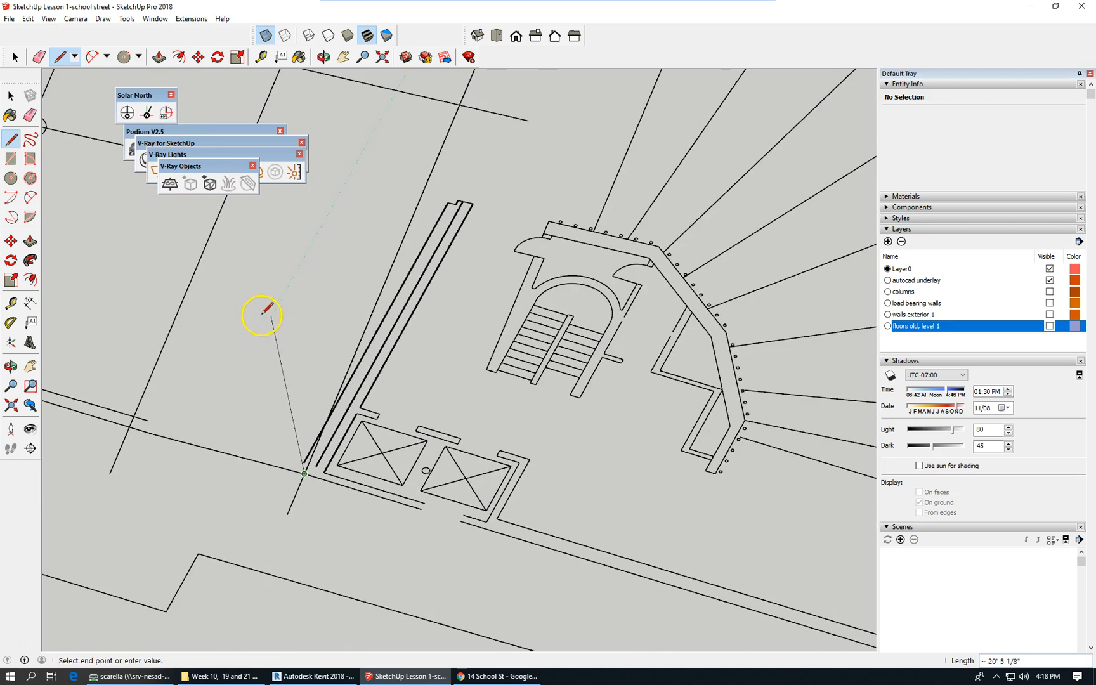
scroll(255, 314, down, 2)
scroll(255, 314, down, 3)
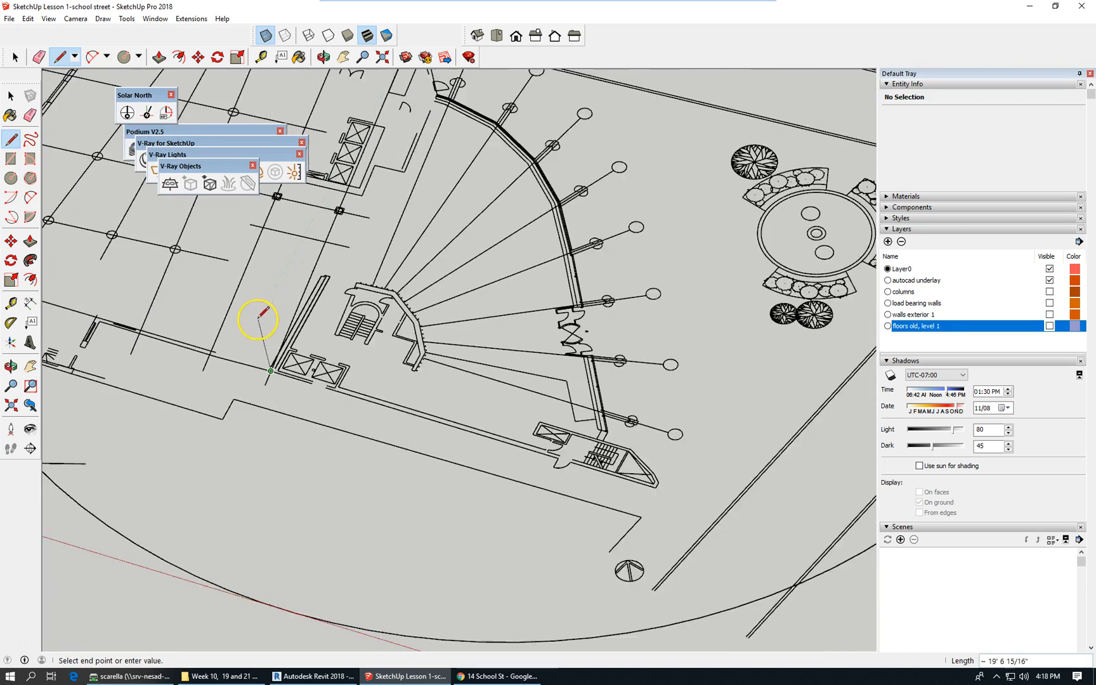
scroll(659, 482, down, 1)
scroll(596, 462, up, 5)
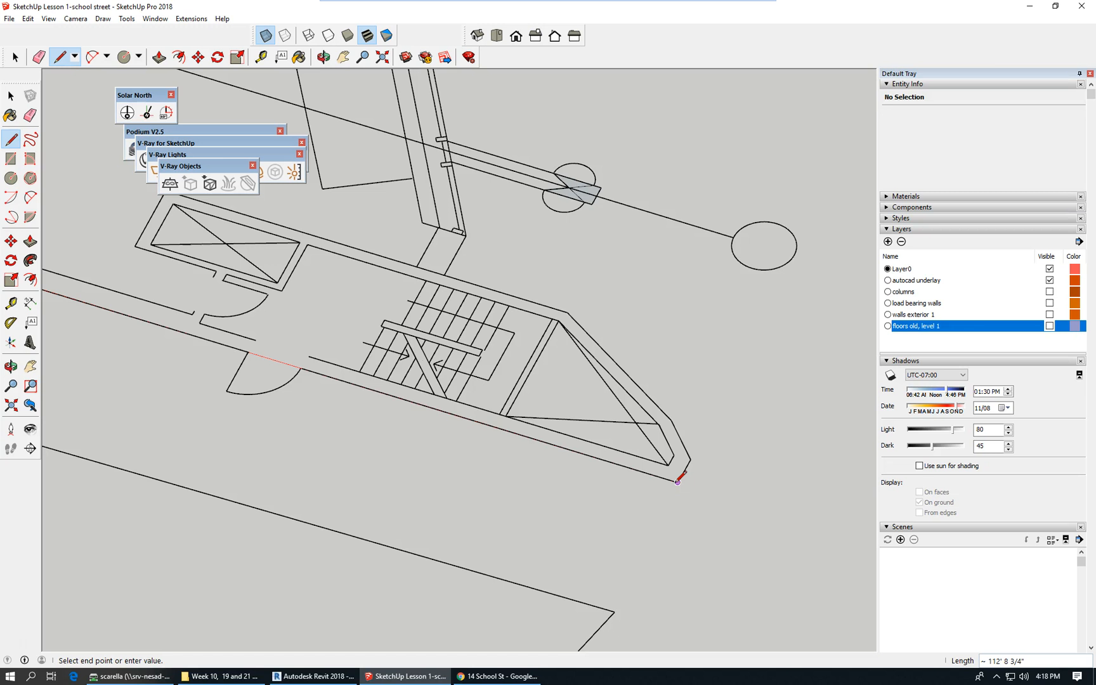
click(677, 482)
- Trace the outline around the corner stair's angled end and back along its wall to the outer corner of the curved facade
click(690, 458)
click(670, 420)
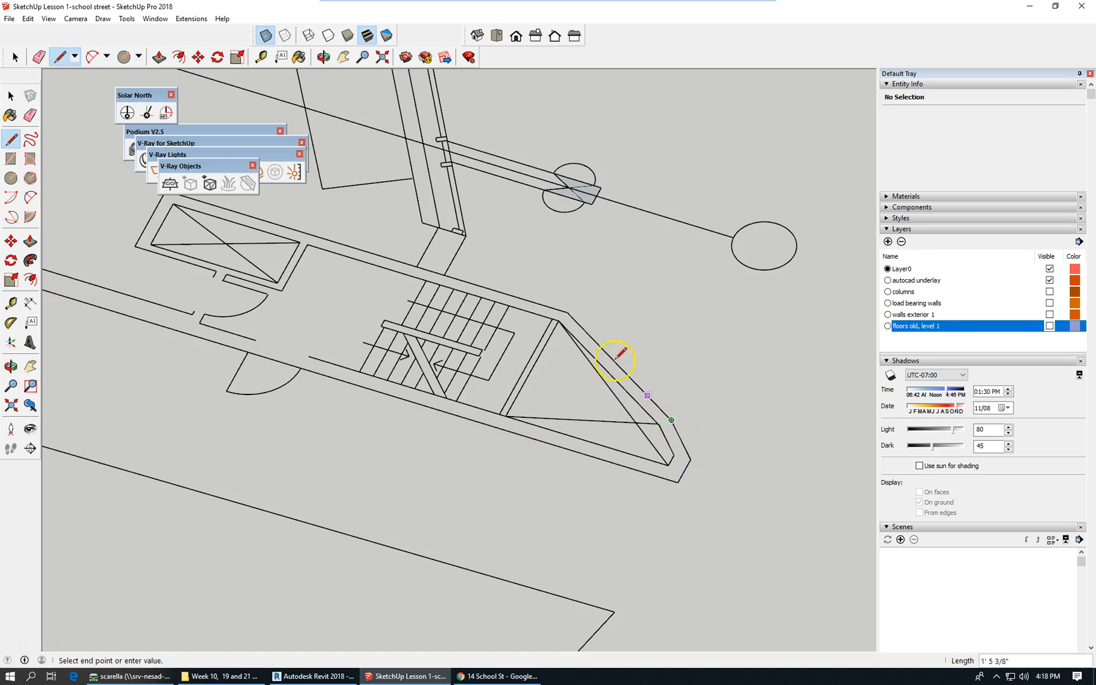
click(567, 311)
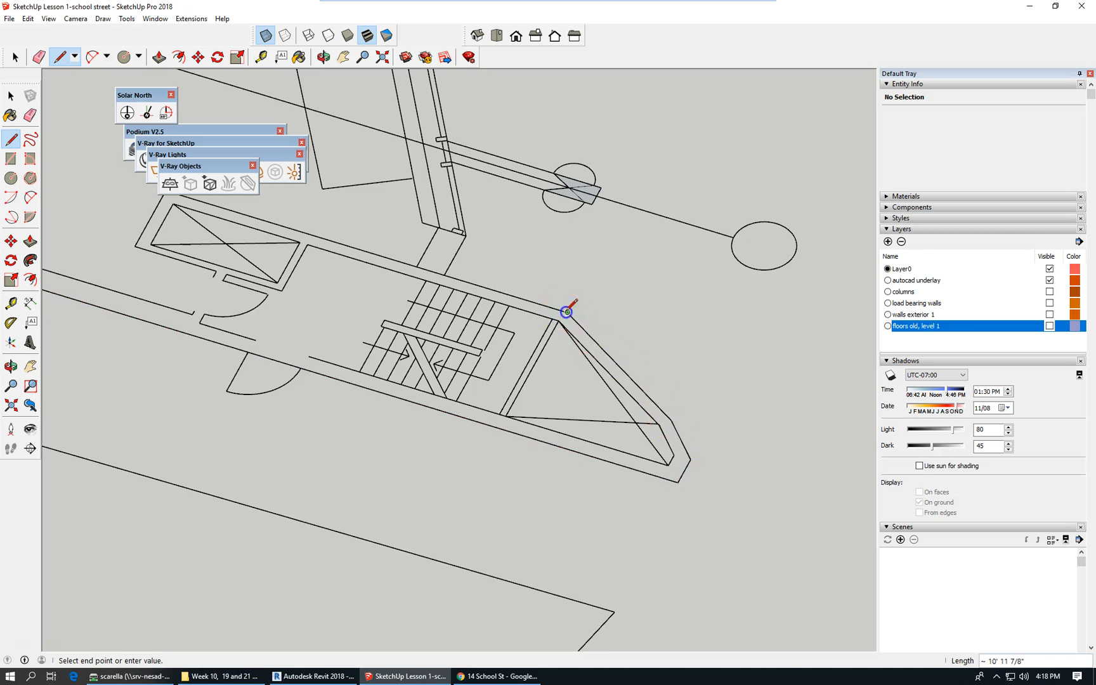
click(445, 275)
scroll(529, 573, down, 1)
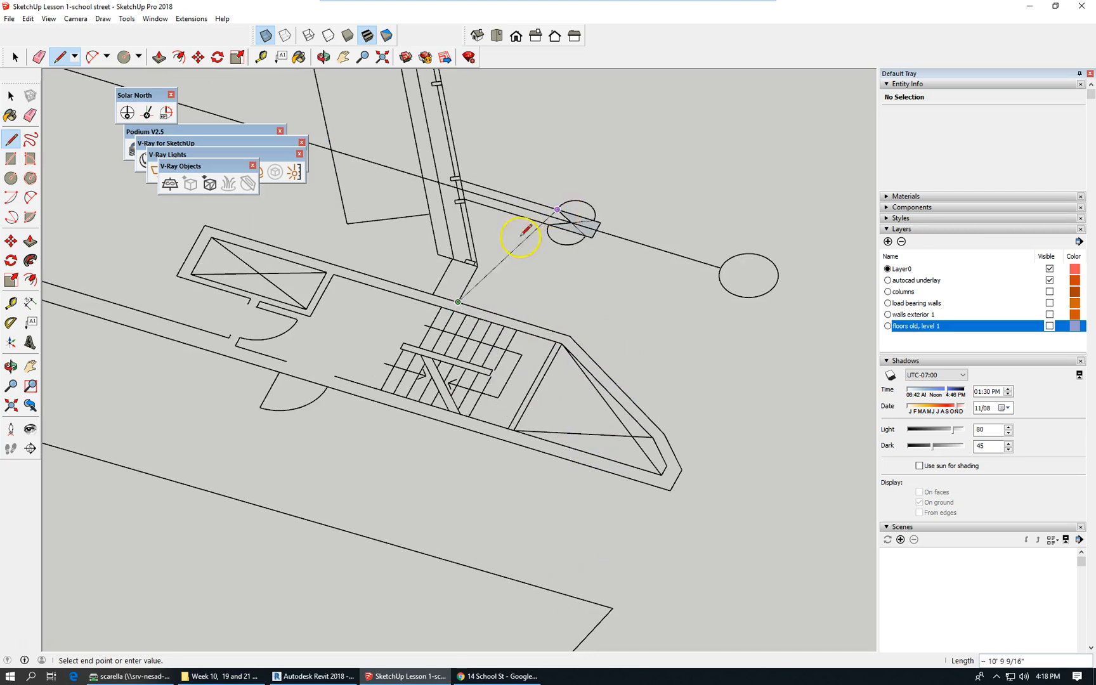
scroll(520, 246, up, 3)
scroll(586, 634, down, 3)
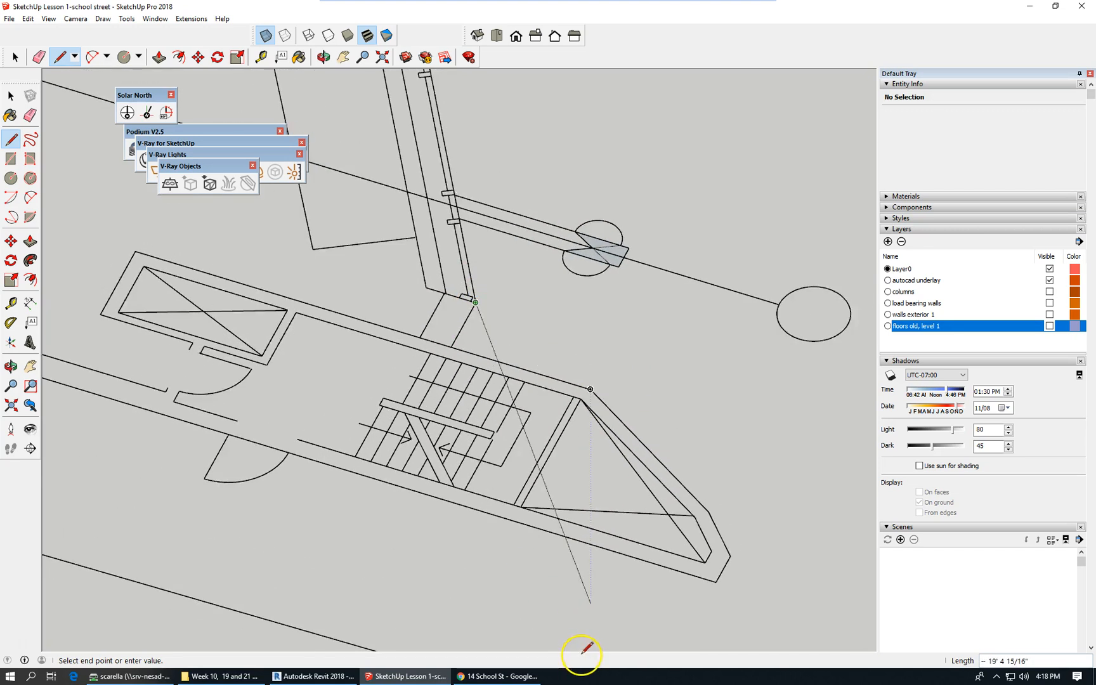
- Draw an edge about 67 feet long from the facade's outer corner past the entrance doors to the second facade fin beyond them
scroll(607, 621, down, 3)
scroll(589, 440, up, 5)
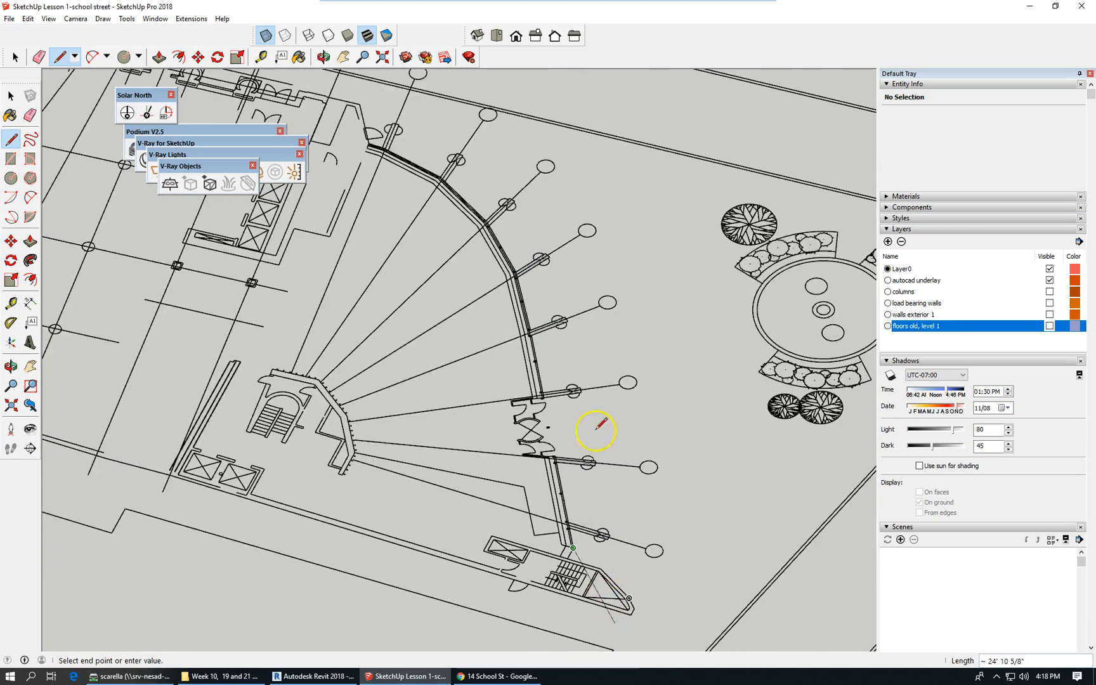
scroll(534, 336, up, 5)
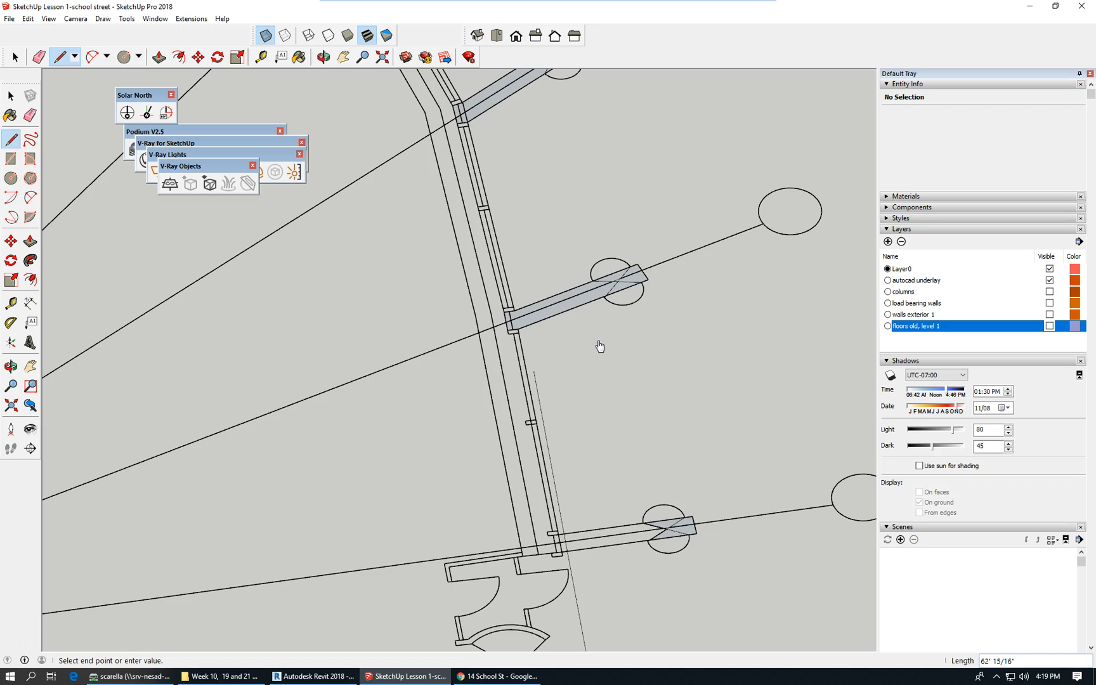
click(507, 330)
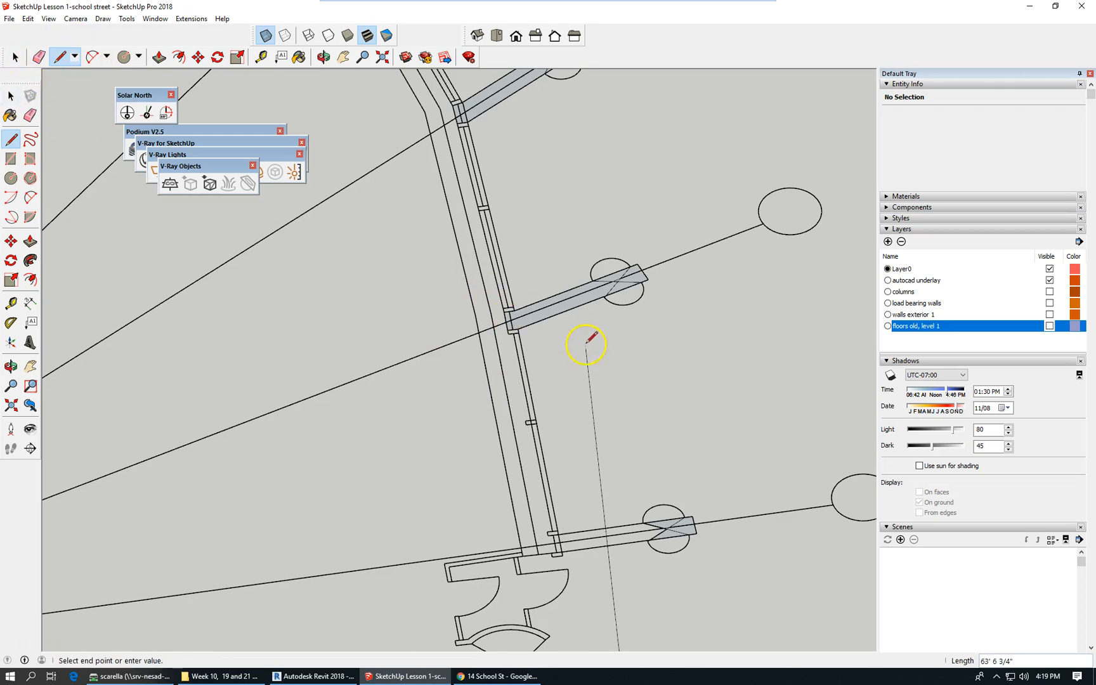
scroll(540, 336, up, 1)
scroll(540, 336, up, 4)
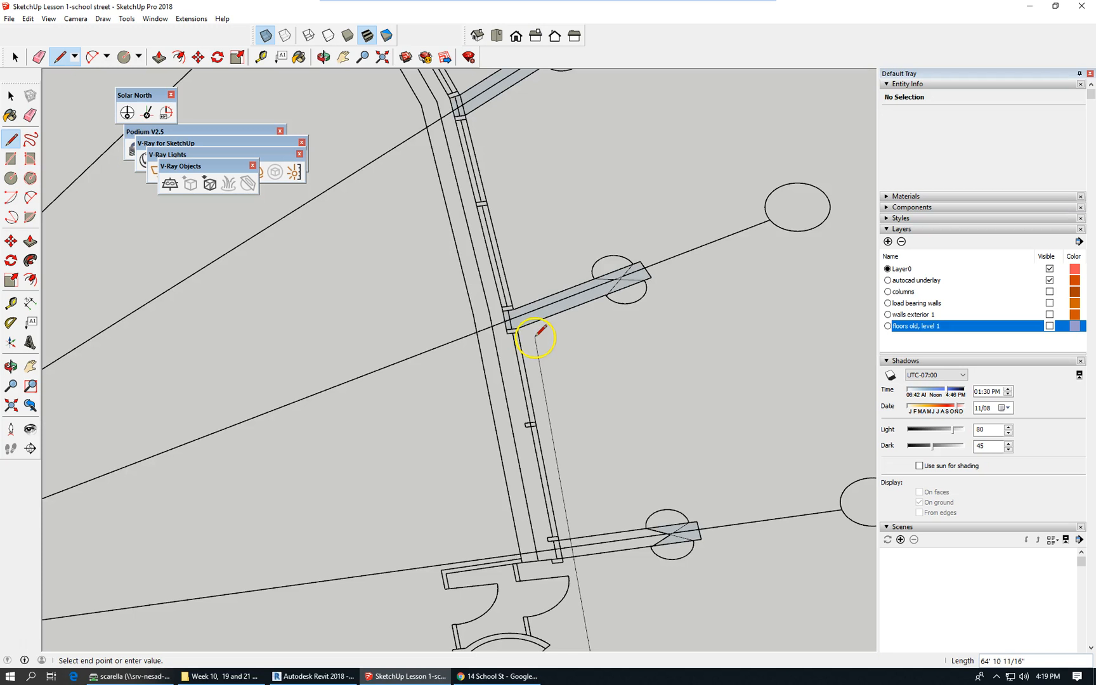
scroll(509, 293, down, 2)
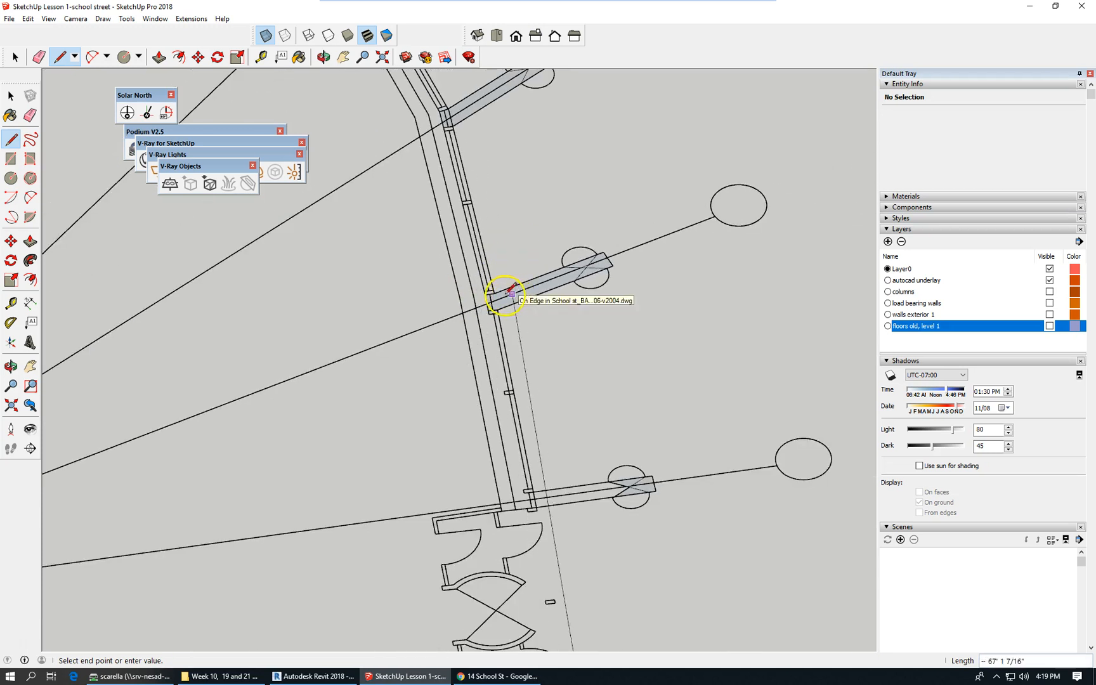
scroll(495, 307, up, 3)
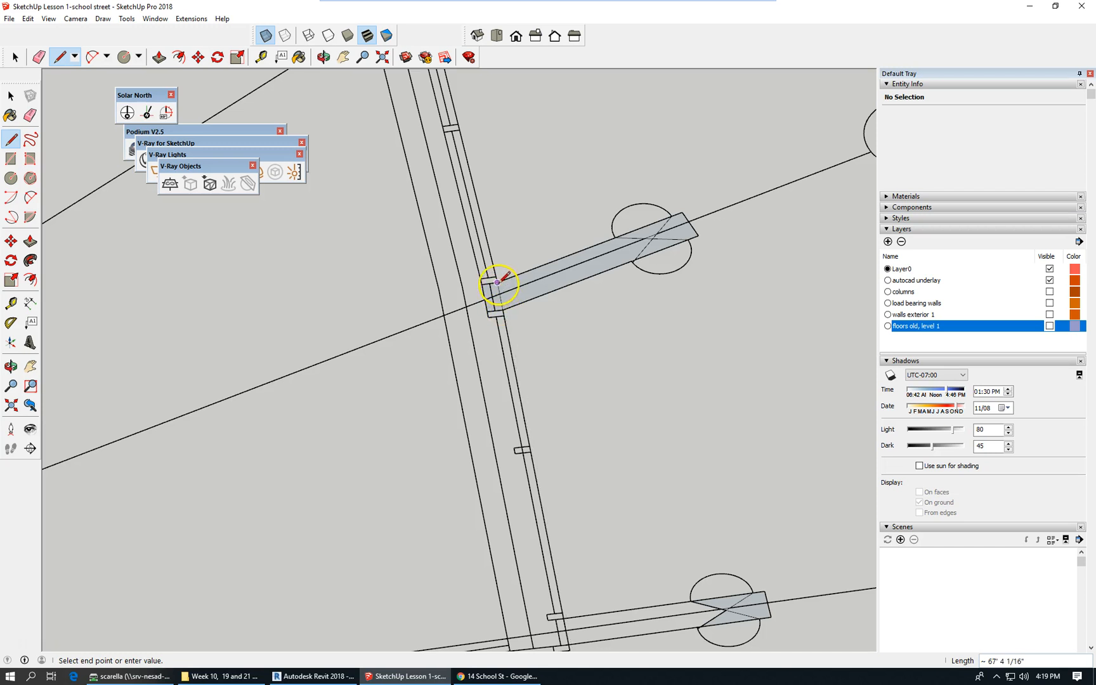
click(498, 285)
- Continue the floor outline along the curved facade to the next two fins, with edges about 18 and 16.7 feet long
scroll(617, 446, down, 8)
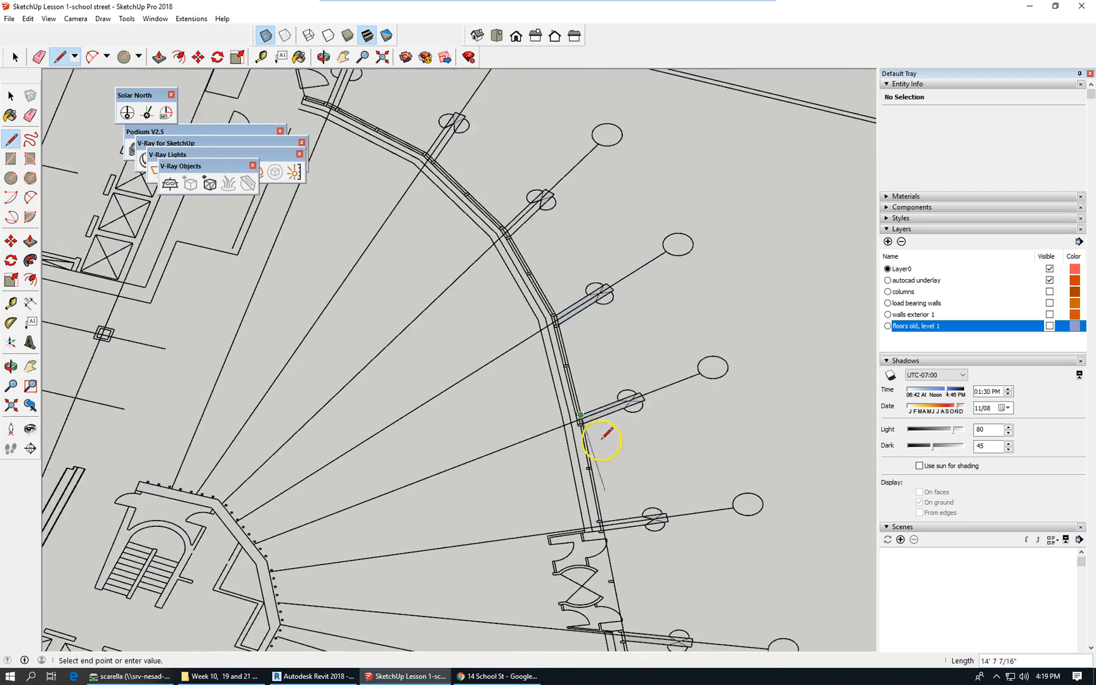
scroll(579, 331, up, 2)
scroll(547, 304, up, 3)
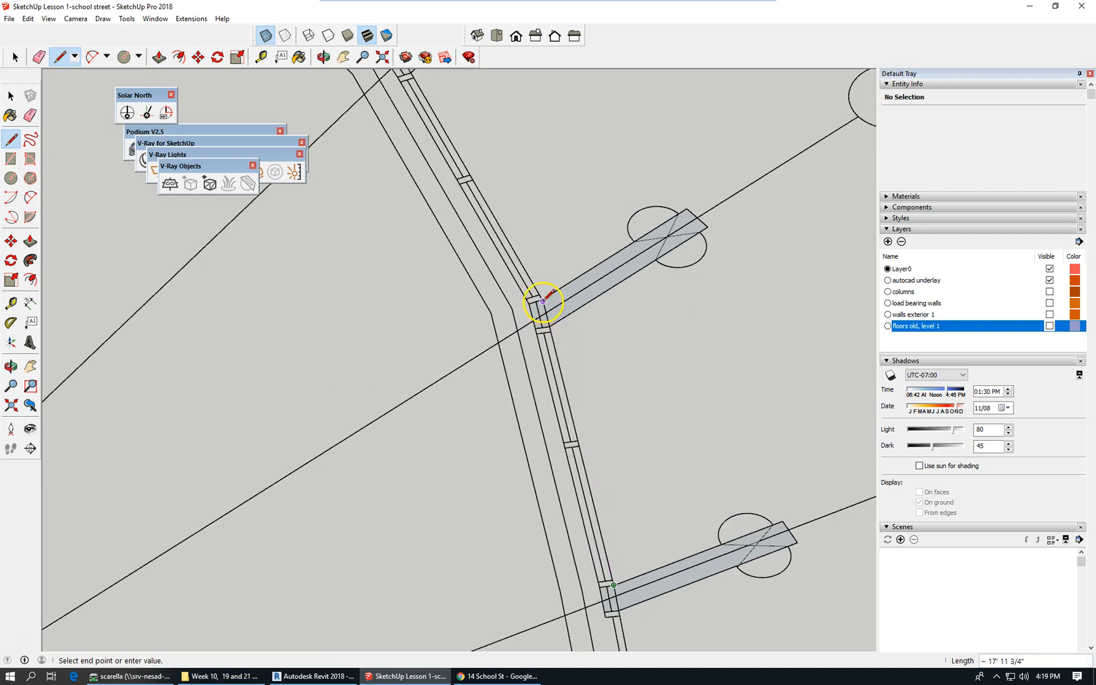
click(539, 313)
scroll(694, 494, down, 2)
scroll(634, 431, down, 1)
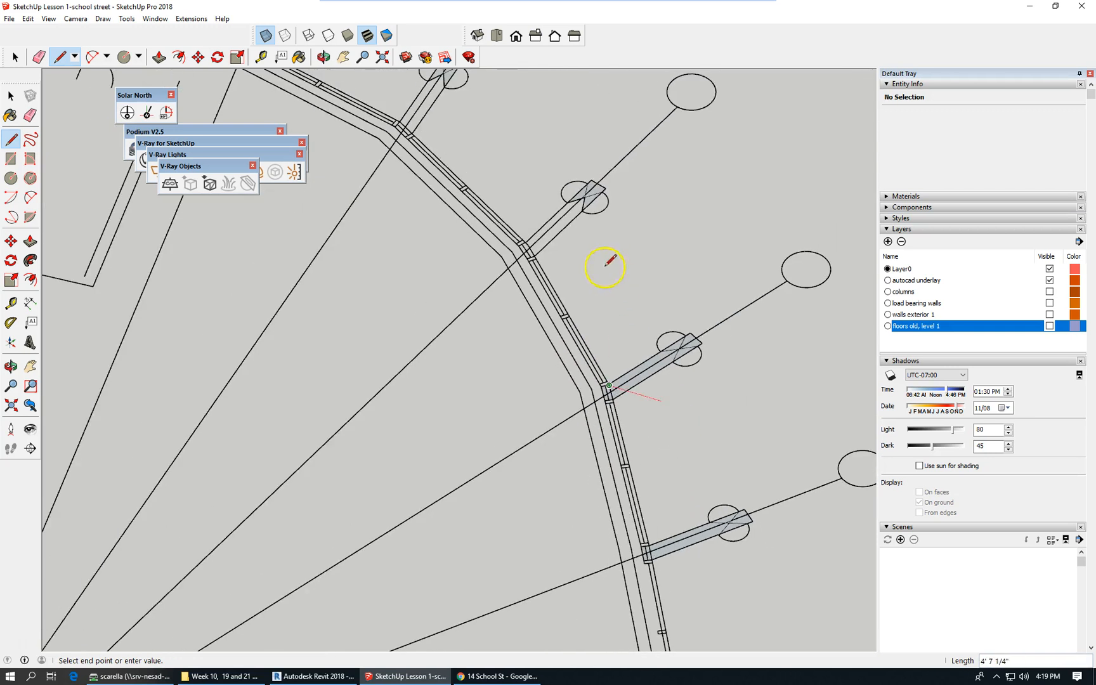
scroll(535, 246, up, 4)
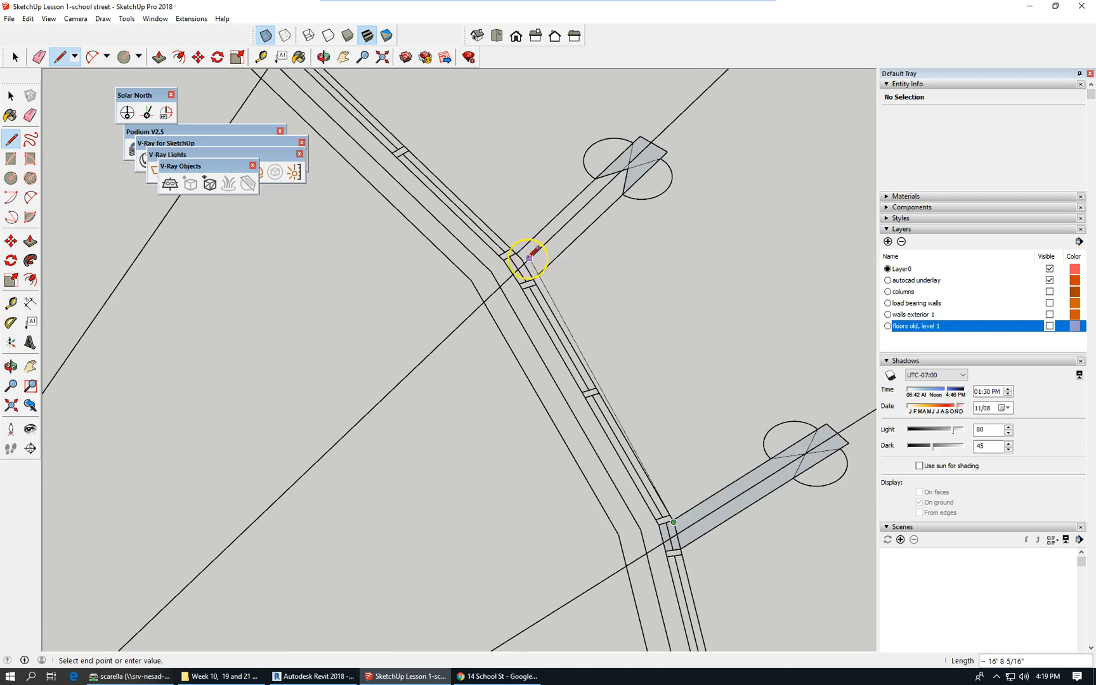
click(531, 255)
- Extend the outline past the following fin, about 16.6 feet, to the last fin near the side door at the facade's upper end
scroll(750, 495, down, 1)
scroll(750, 494, down, 2)
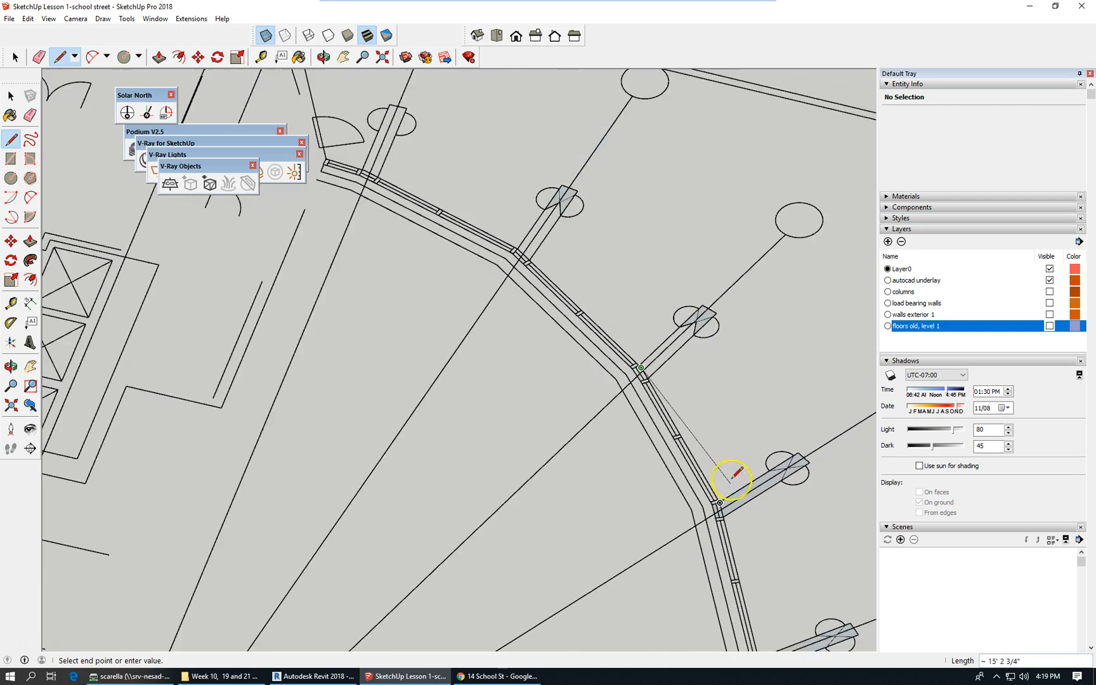
scroll(524, 249, up, 2)
scroll(526, 251, up, 1)
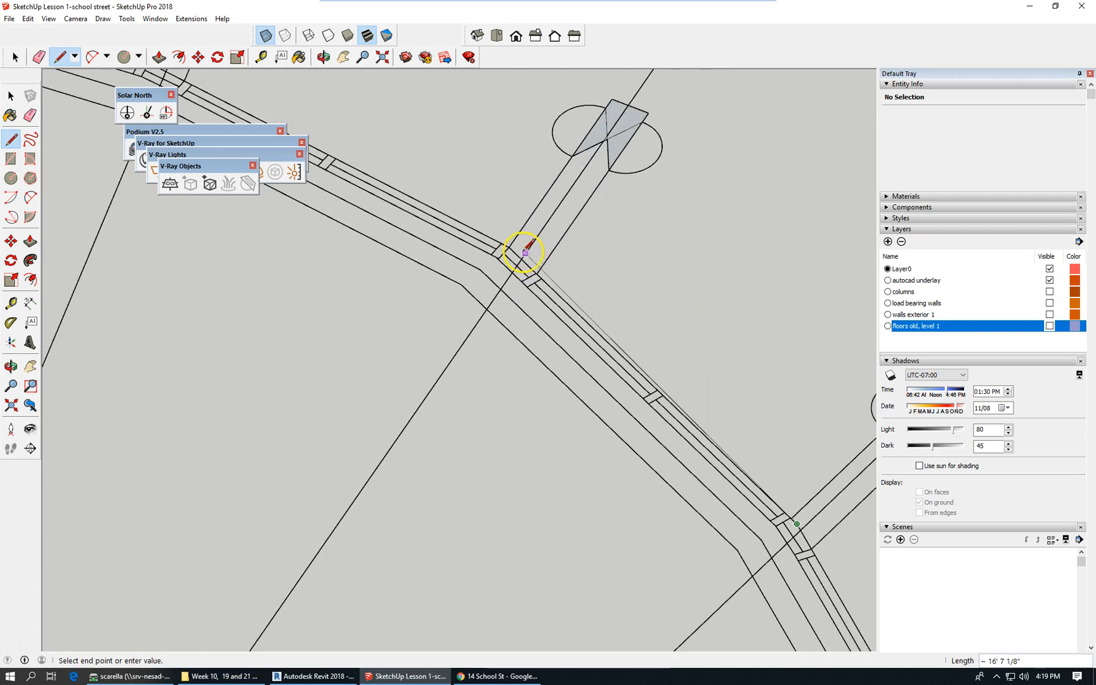
click(508, 246)
scroll(818, 417, down, 1)
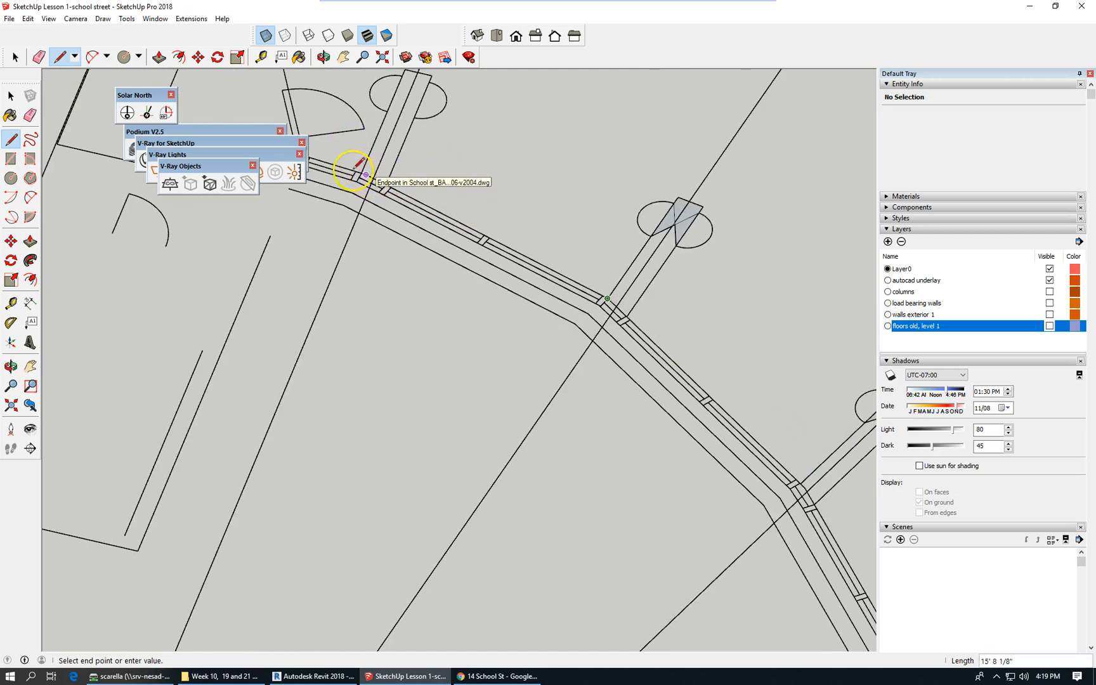
scroll(368, 178, up, 3)
click(411, 188)
- Trace the outline from the last fin to the facade's end and the side wall's outer corner, closing it at the grid line
scroll(818, 285, down, 1)
scroll(816, 292, down, 3)
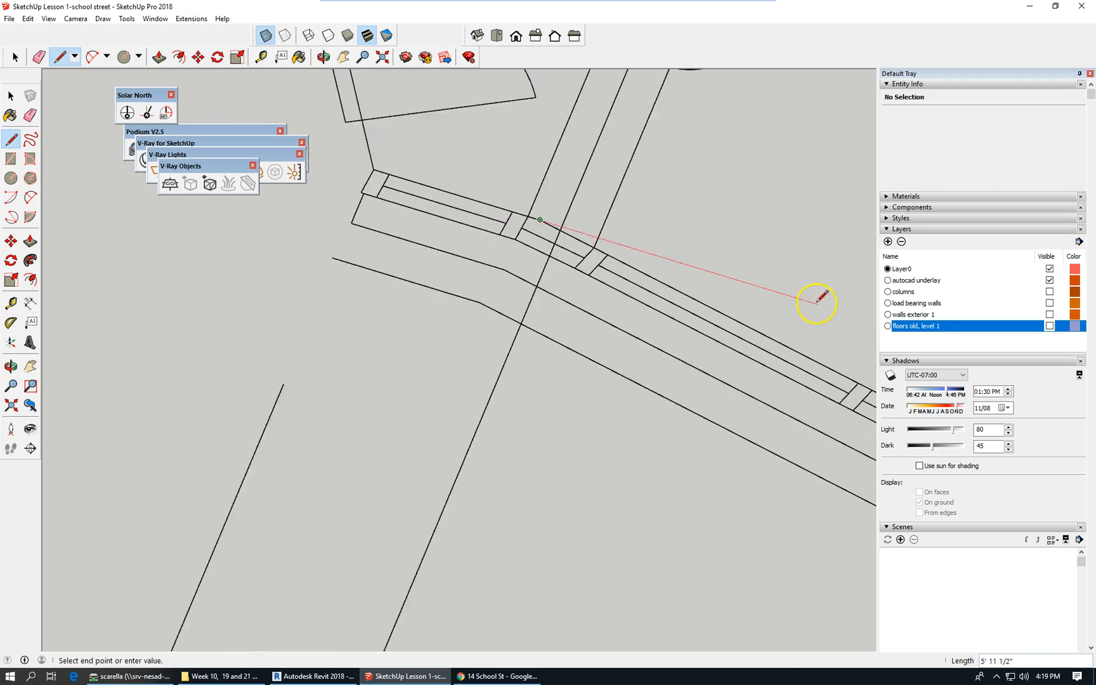
scroll(634, 254, up, 2)
scroll(627, 412, down, 2)
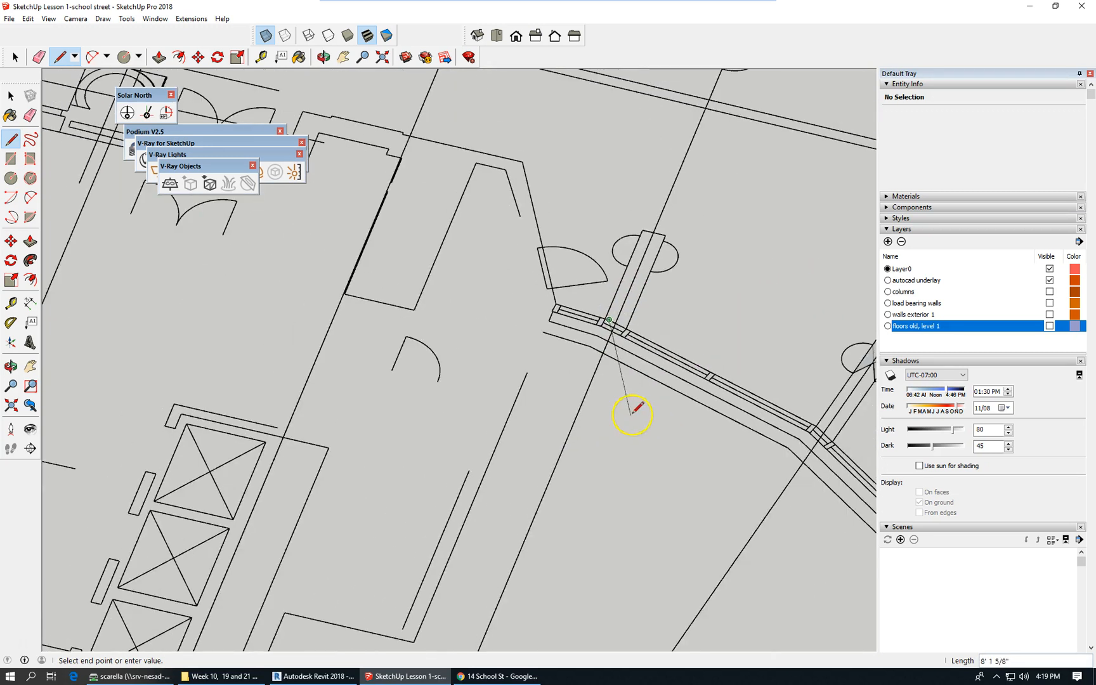
scroll(574, 298, up, 3)
click(545, 319)
click(494, 104)
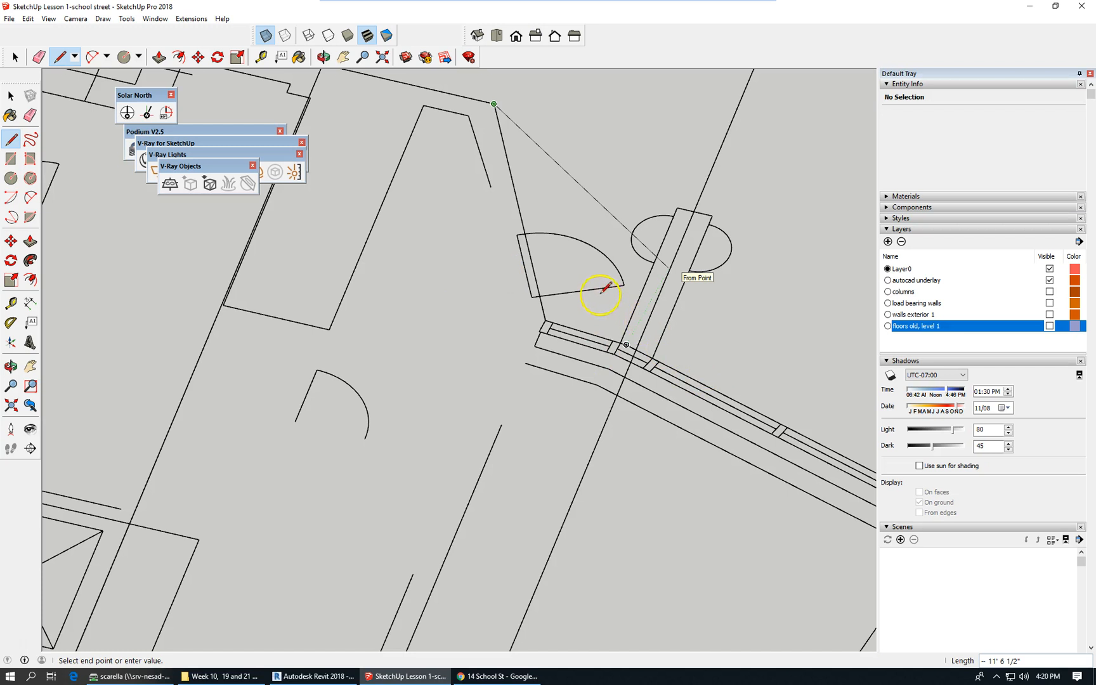
scroll(602, 290, down, 2)
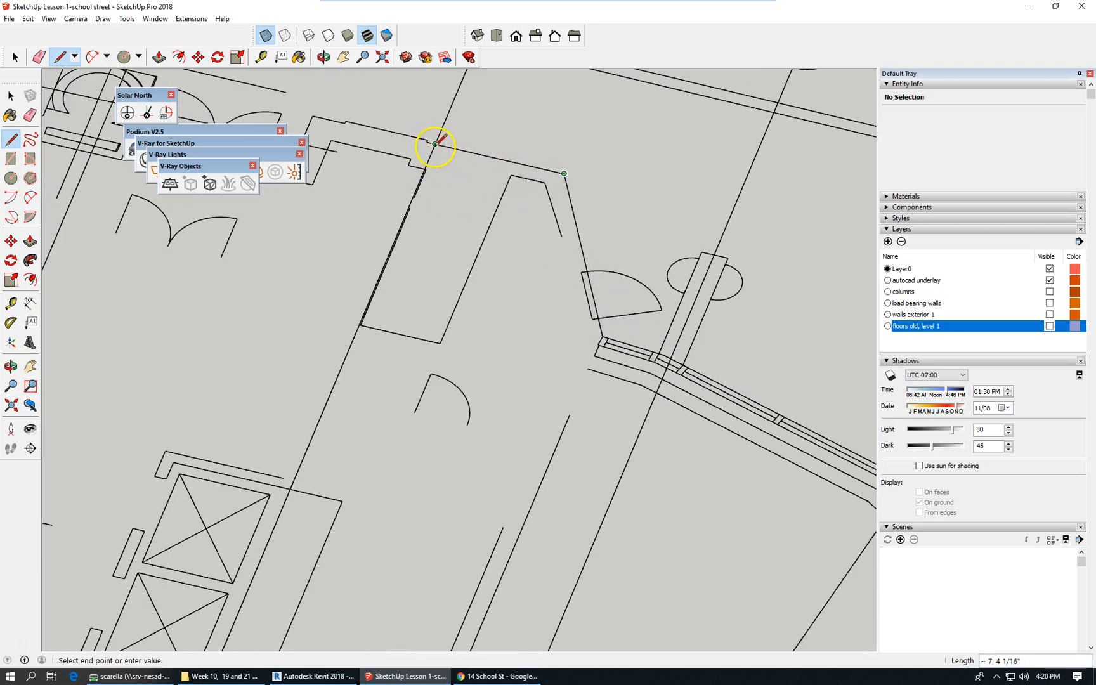
click(435, 143)
- Select the traced floor face of the curved portion and hide the autocad underlay layer
click(23, 57)
click(23, 57)
scroll(629, 183, down, 5)
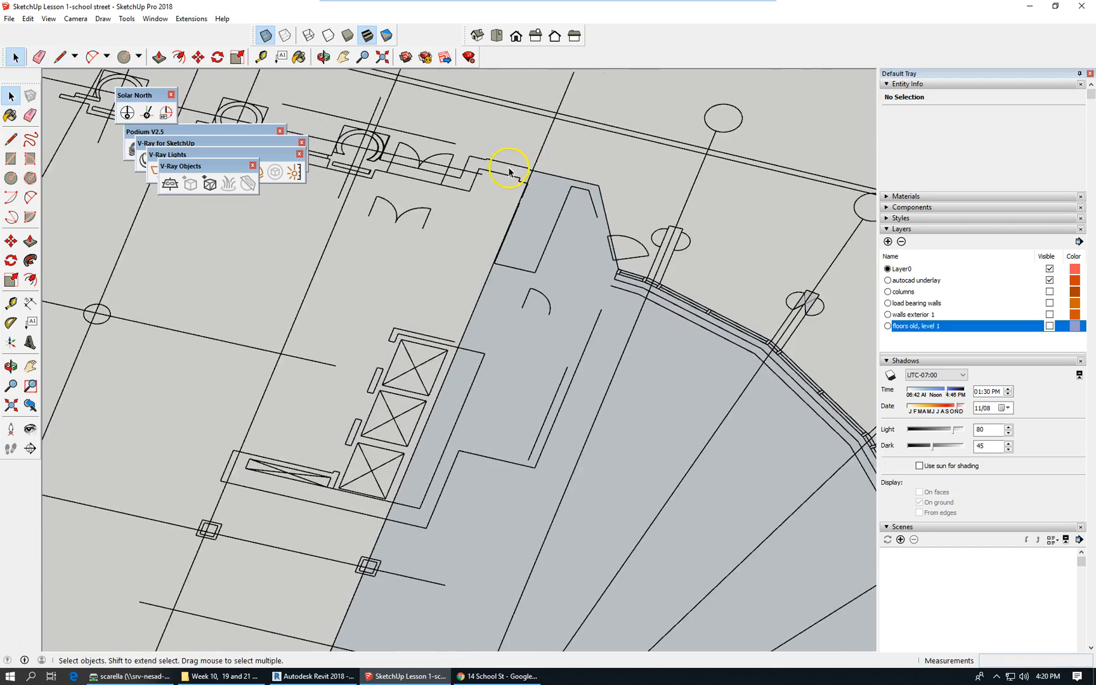
scroll(655, 362, down, 3)
scroll(542, 343, down, 2)
click(549, 401)
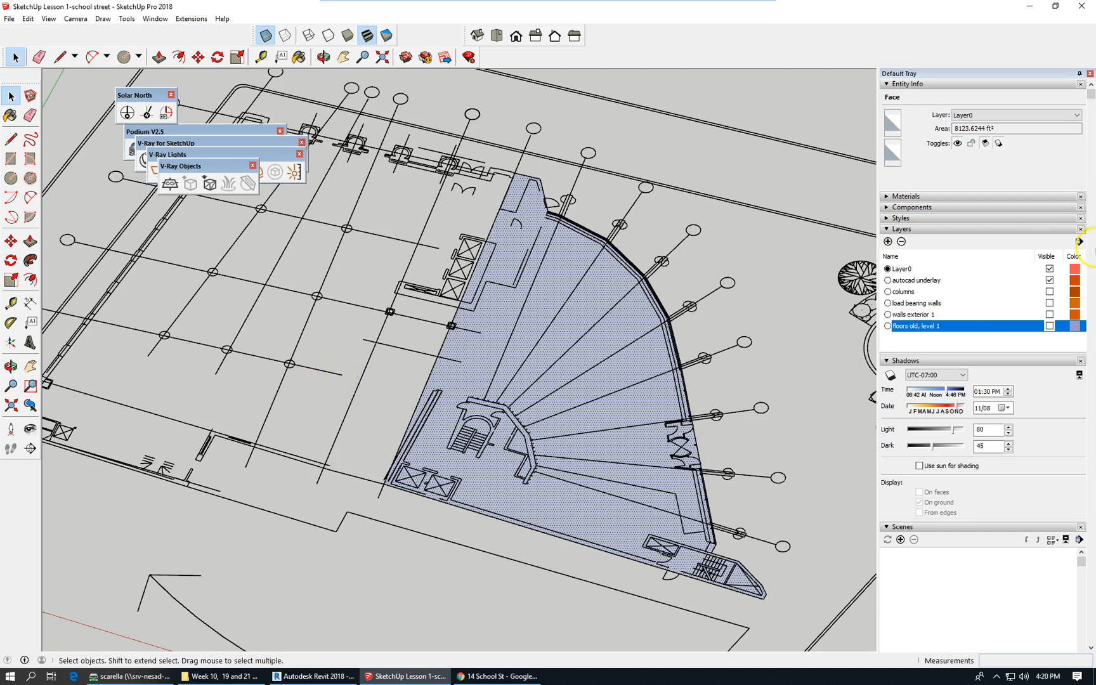
click(1049, 281)
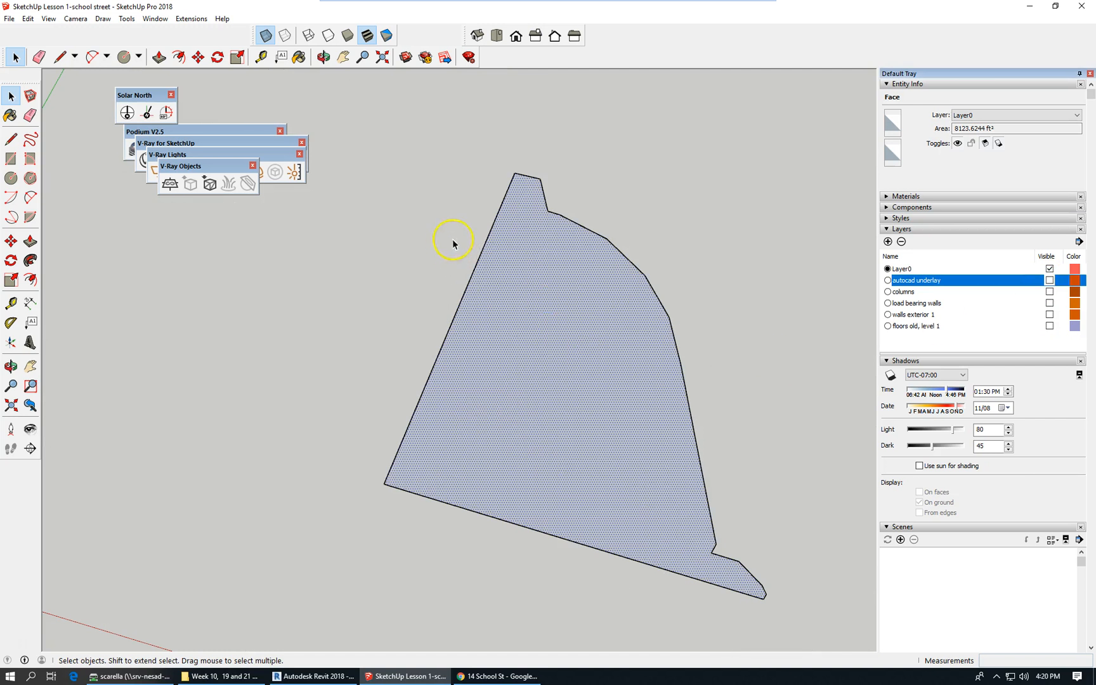
- Push/Pull the curved portion's floor face up 12 inches to form a slab
scroll(452, 243, down, 3)
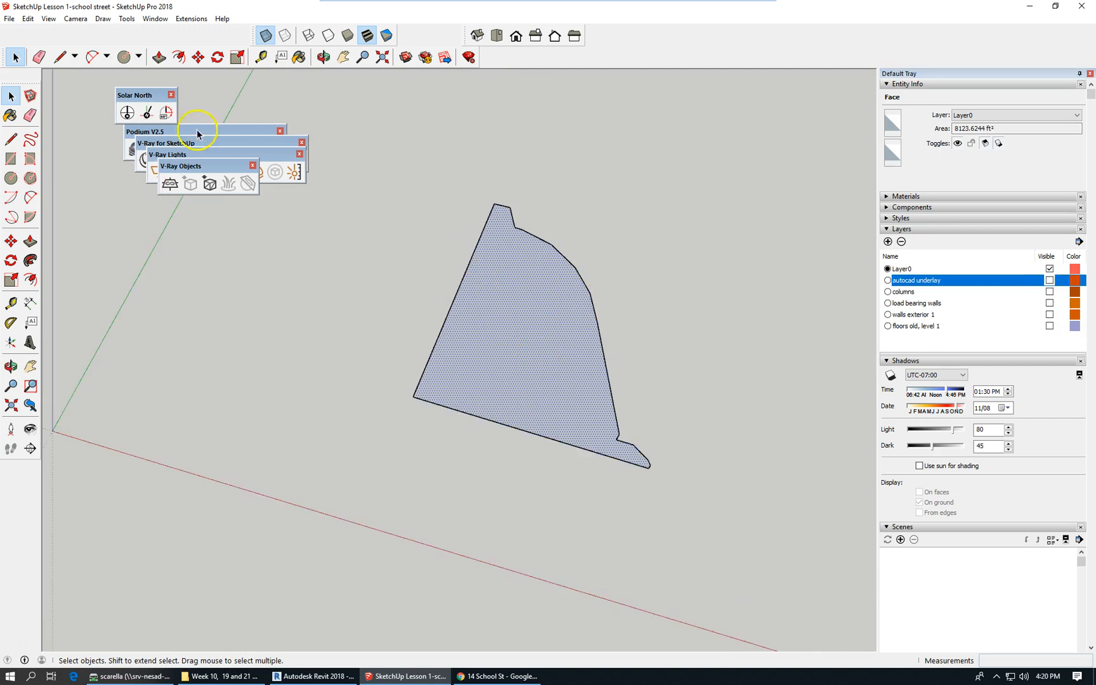
click(159, 57)
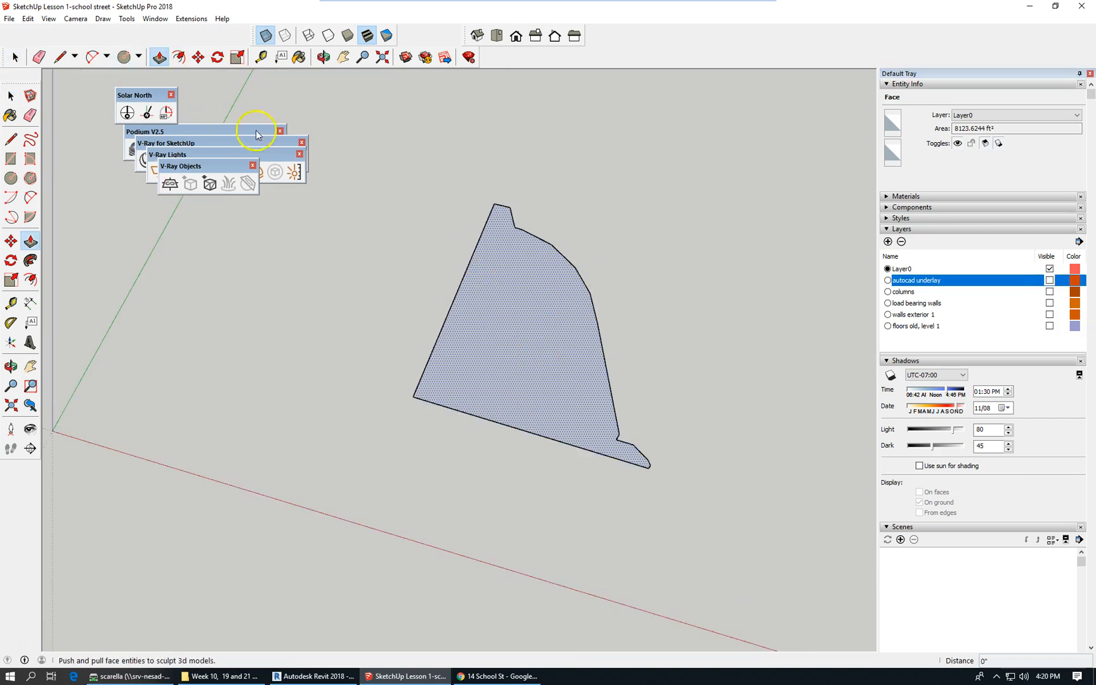
click(538, 352)
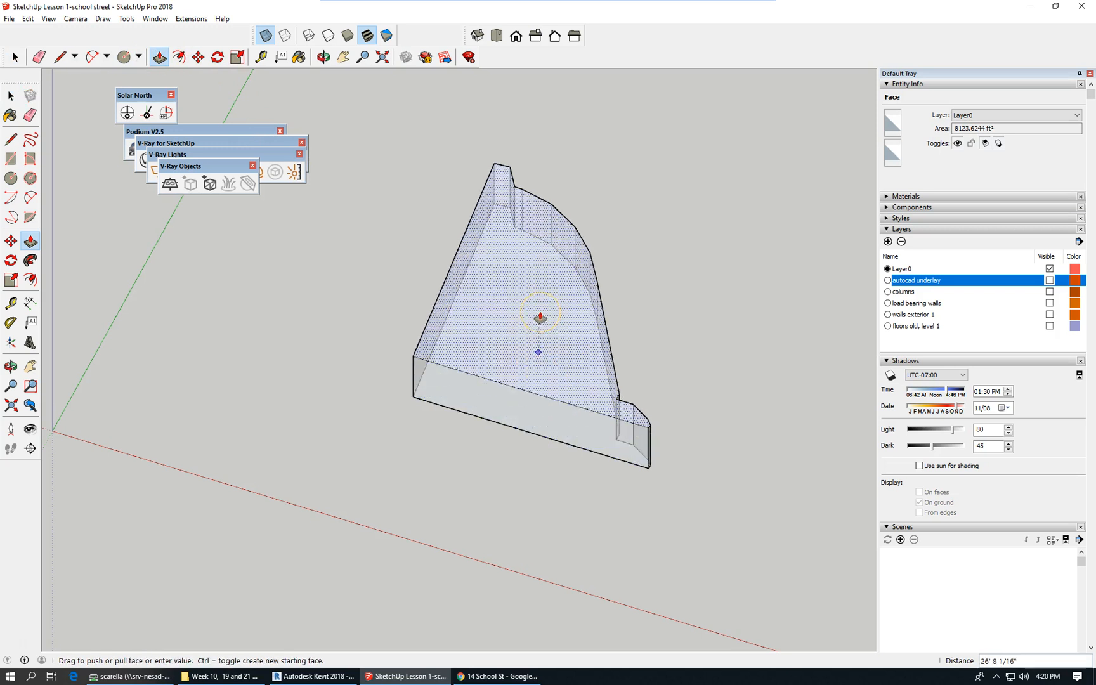
text(12)
key(Return)
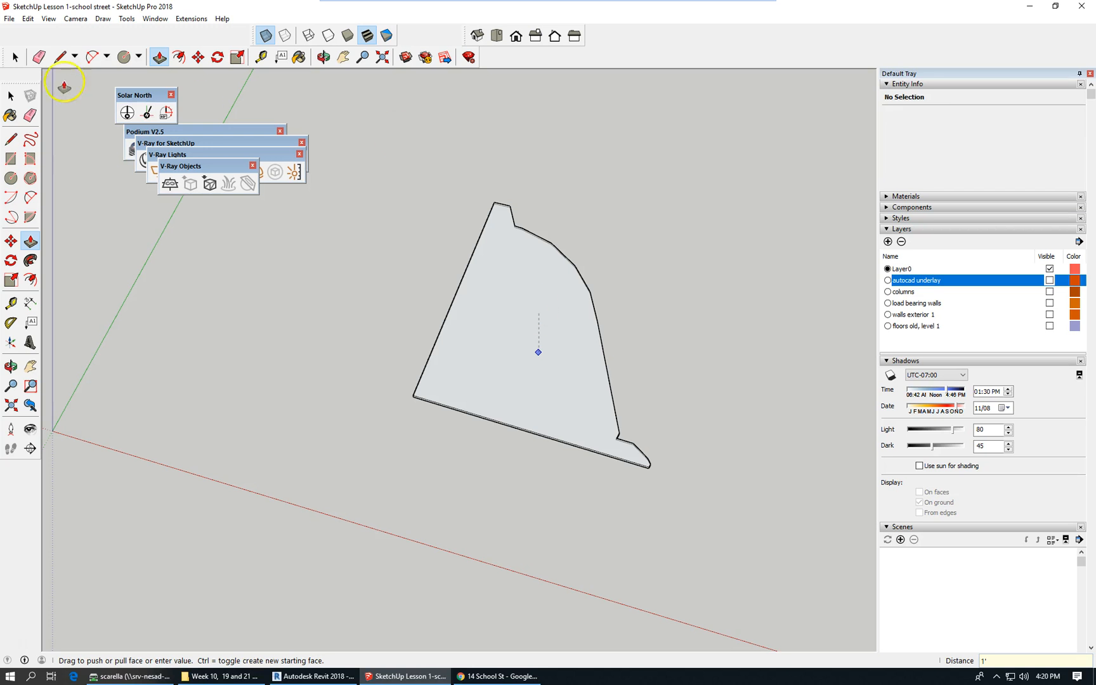
- Select all faces and edges of the curved floor slab and make them a group
click(10, 95)
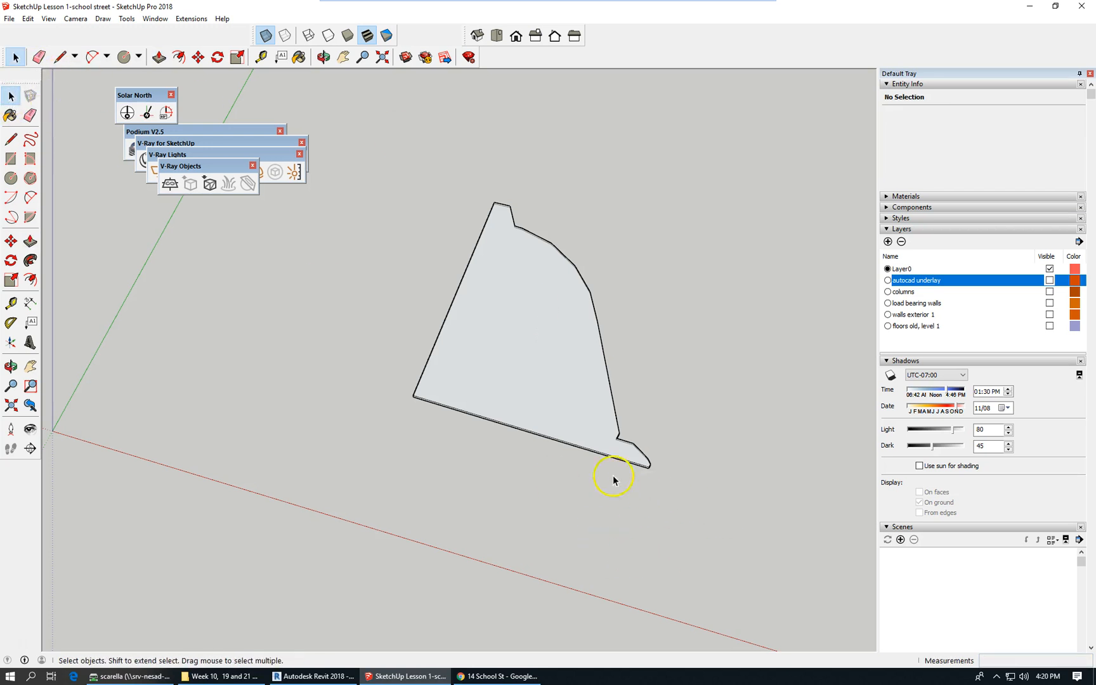
scroll(594, 468, up, 1)
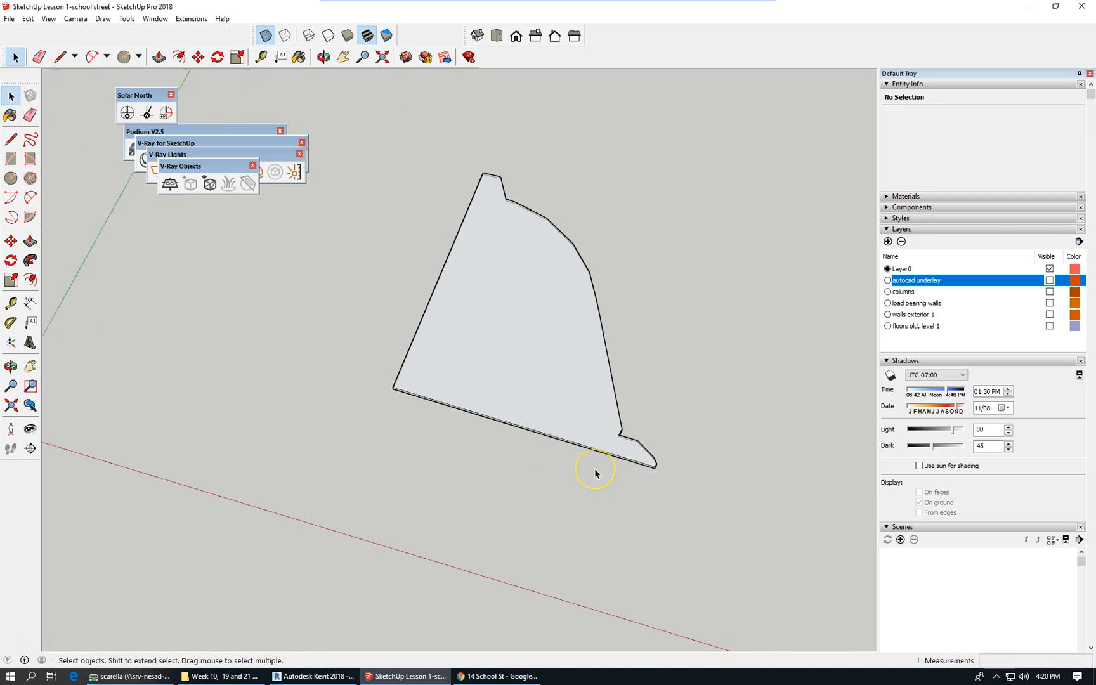
double_click(543, 312)
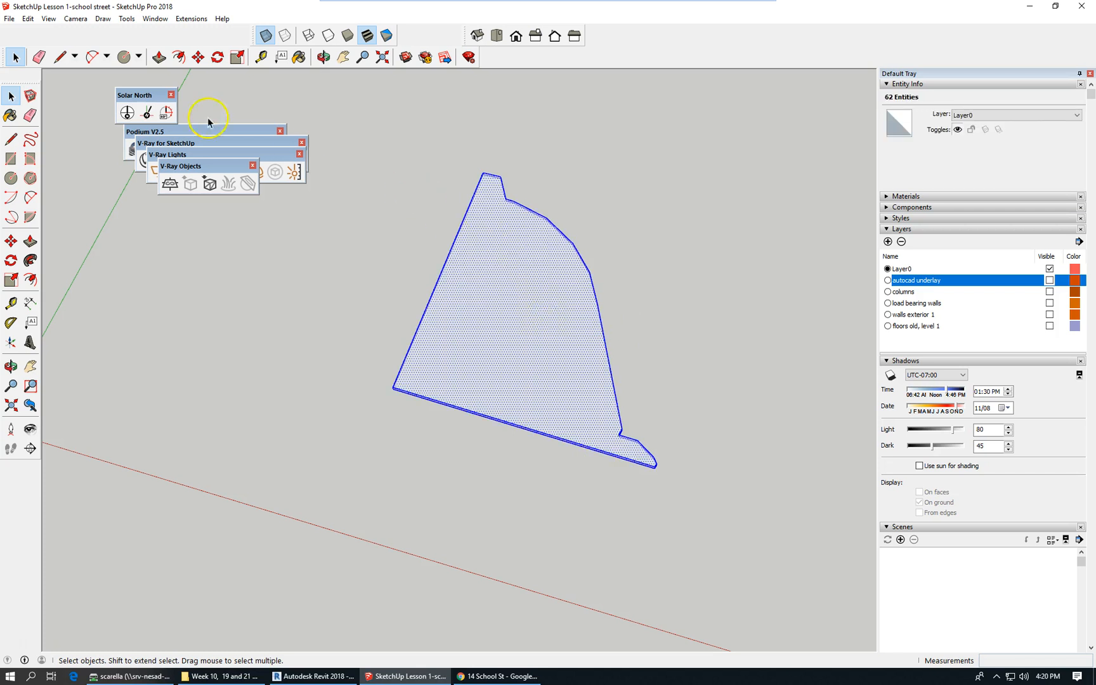
click(28, 18)
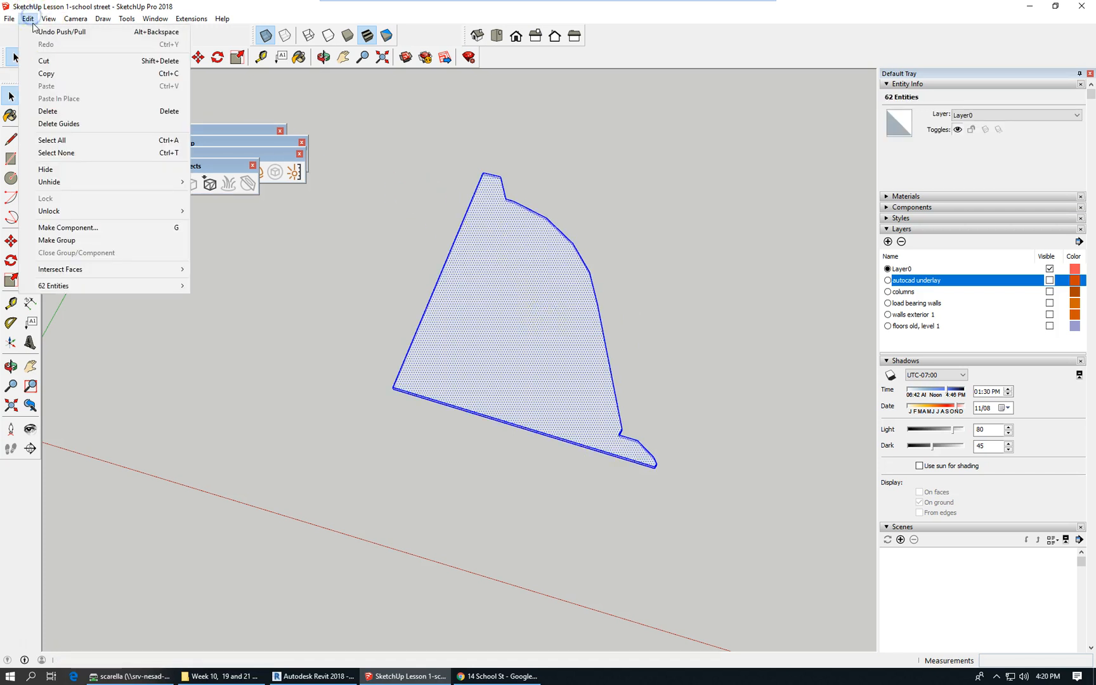
click(57, 239)
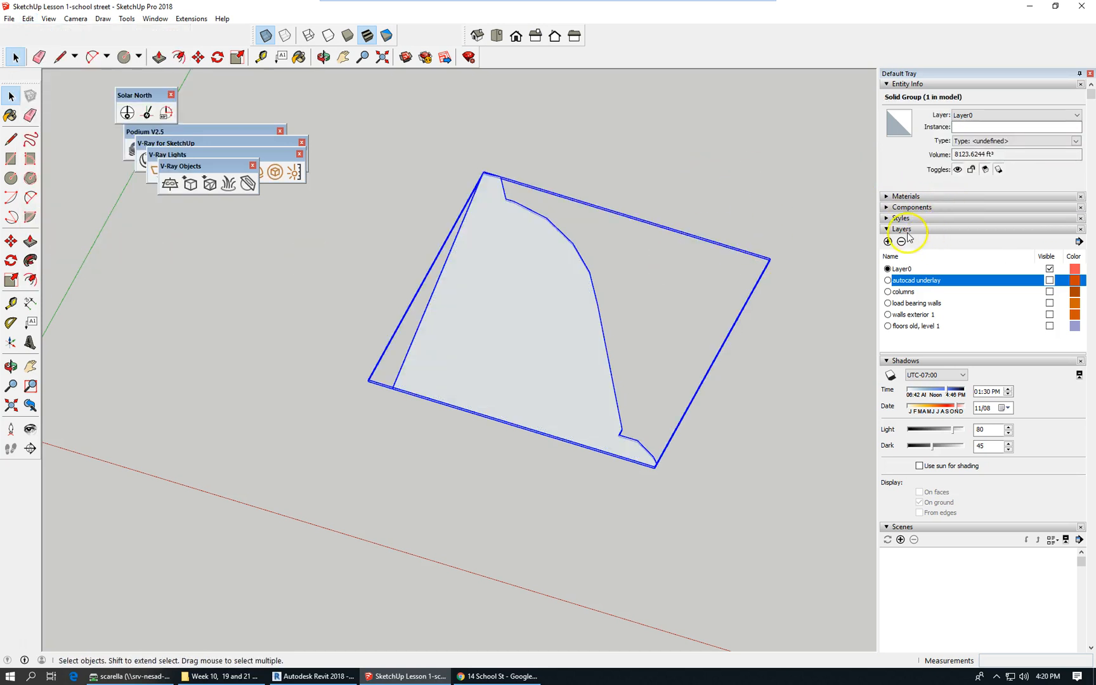
- Add a layer named "floor new, level 1" and assign the curved floor slab group to it
click(887, 241)
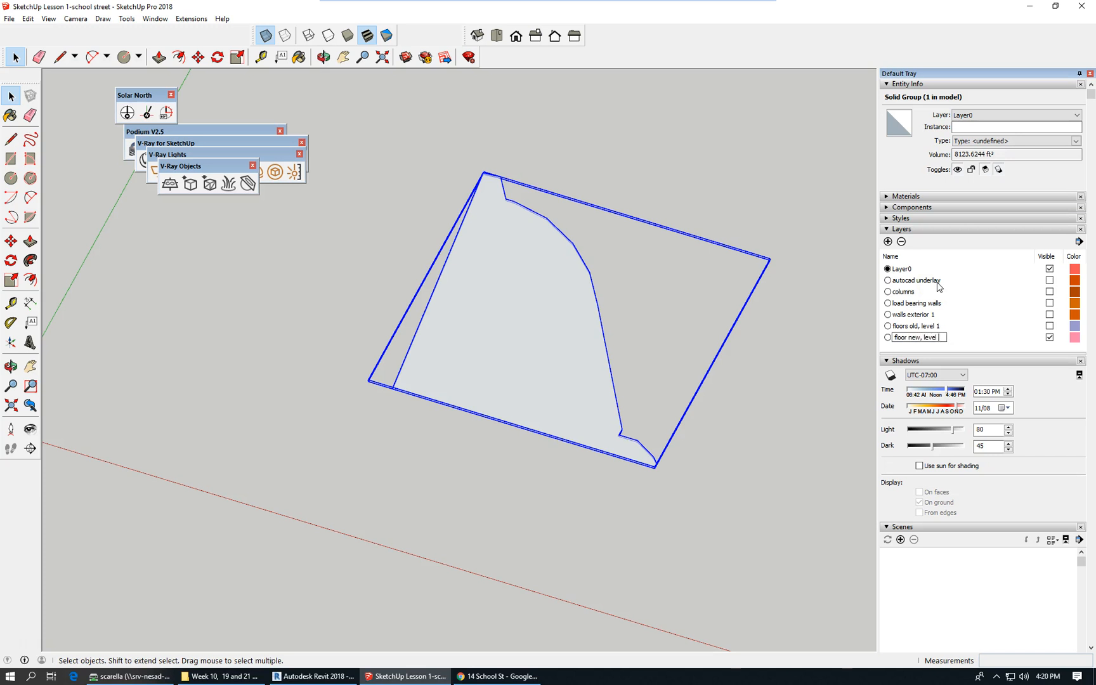
key(Return)
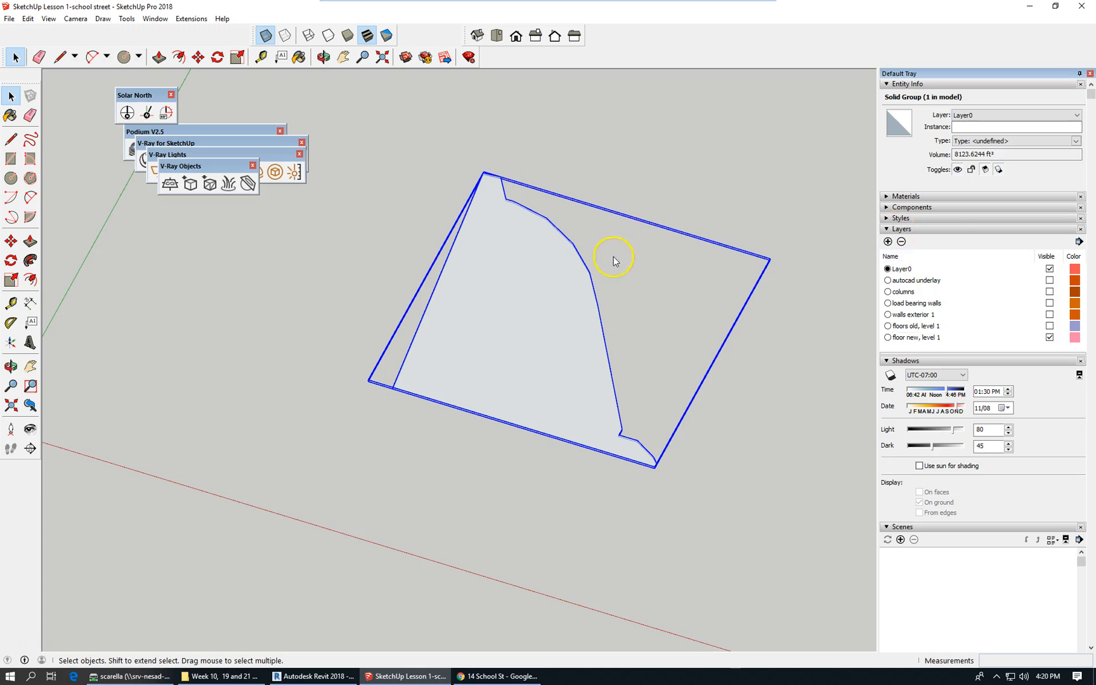
click(1040, 115)
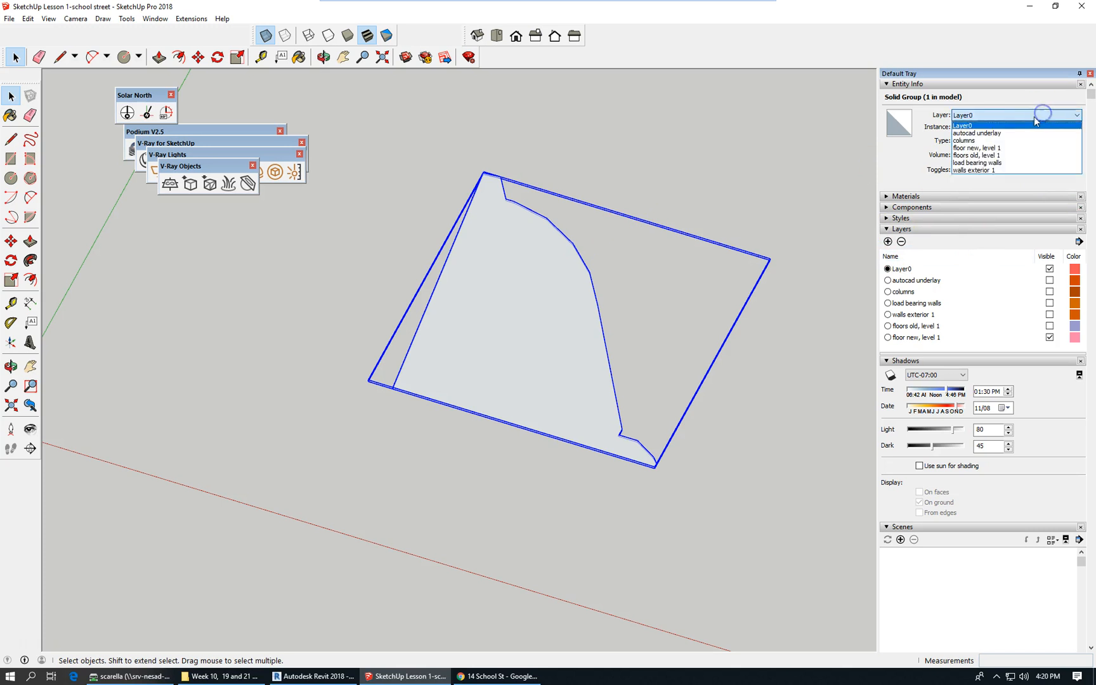
click(995, 148)
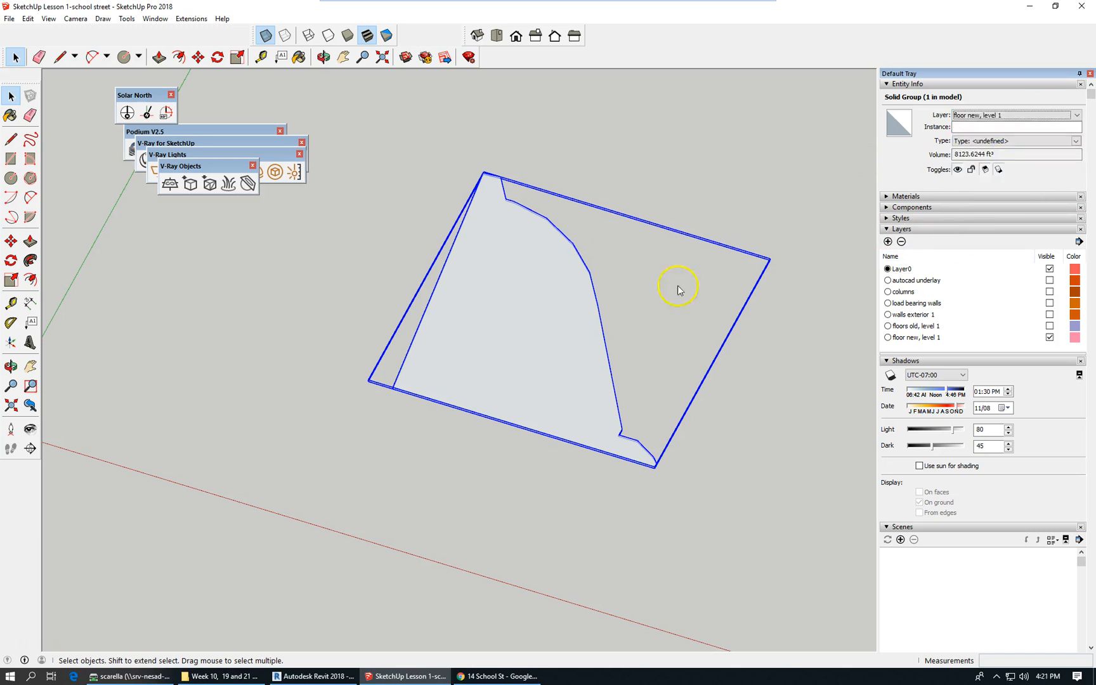
- Deselect the new slab and show the "floors old, level 1" layer to compare both slabs from a low angle
click(464, 455)
middle_drag(485, 367, 465, 196)
scroll(479, 311, up, 5)
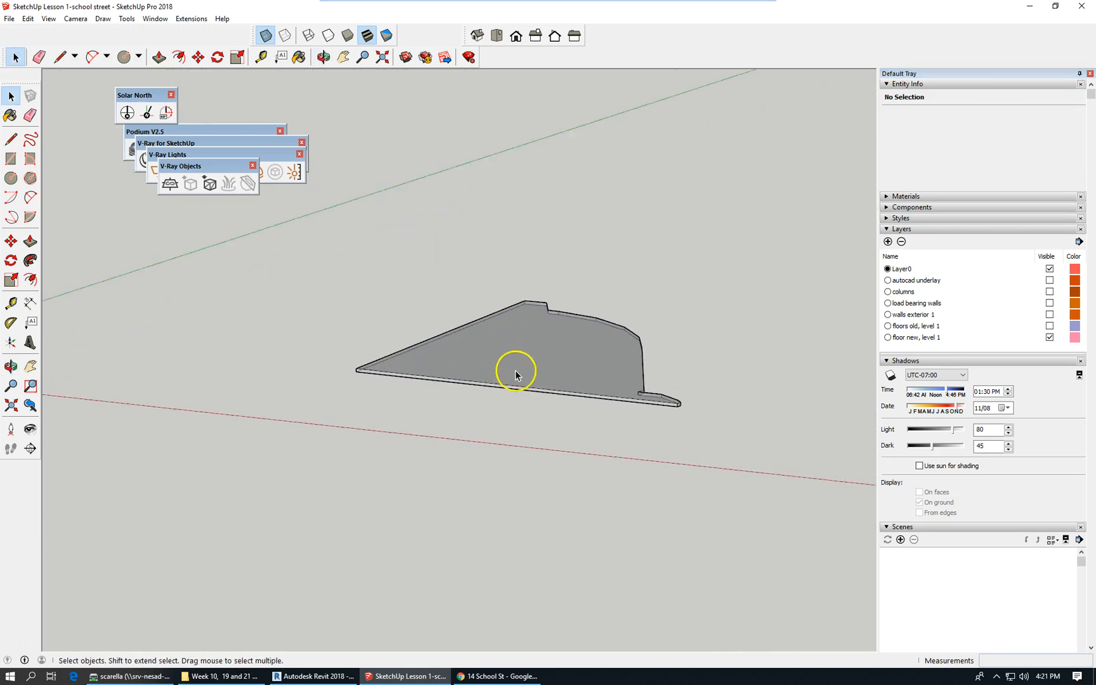
scroll(514, 374, up, 1)
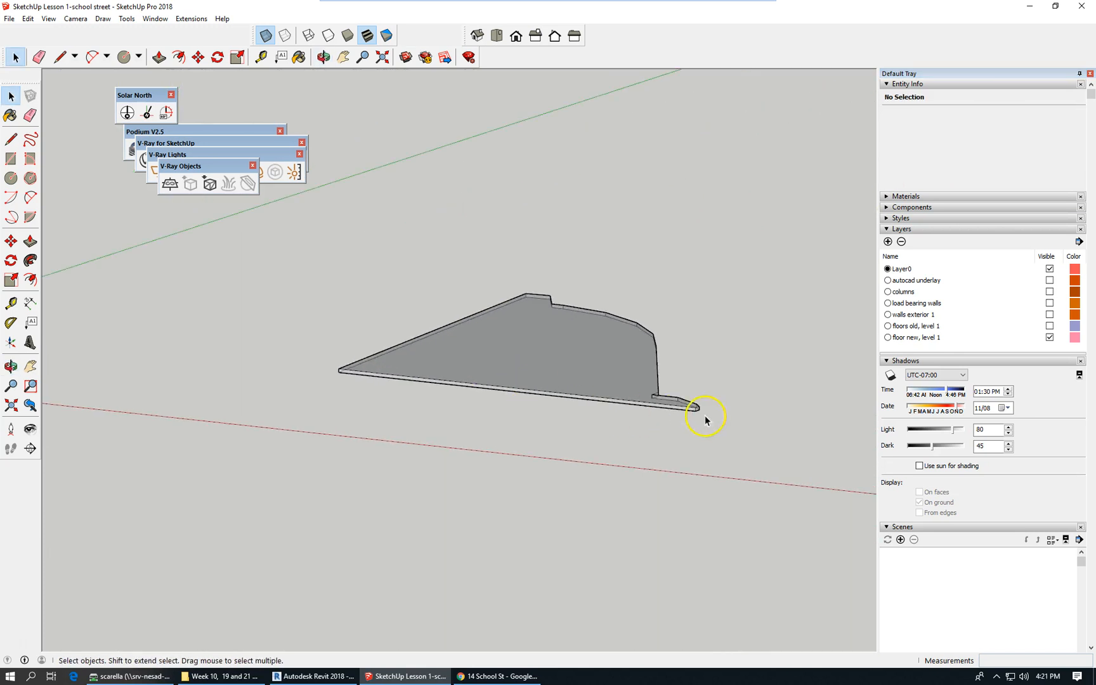
click(1049, 326)
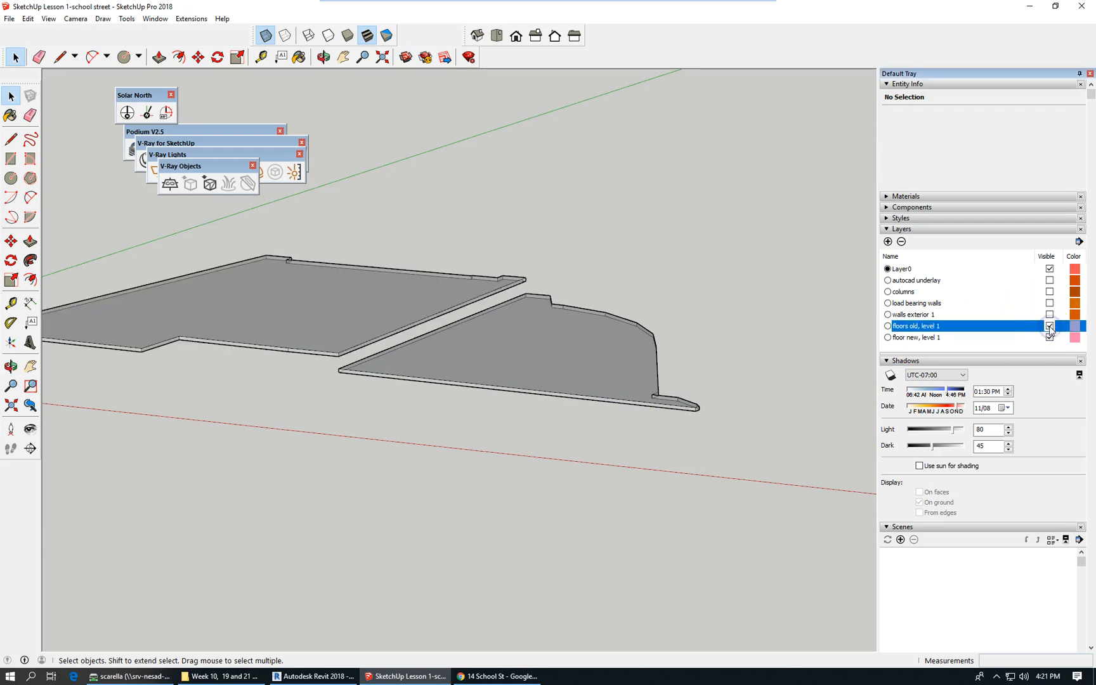
middle_drag(593, 388, 102, 406)
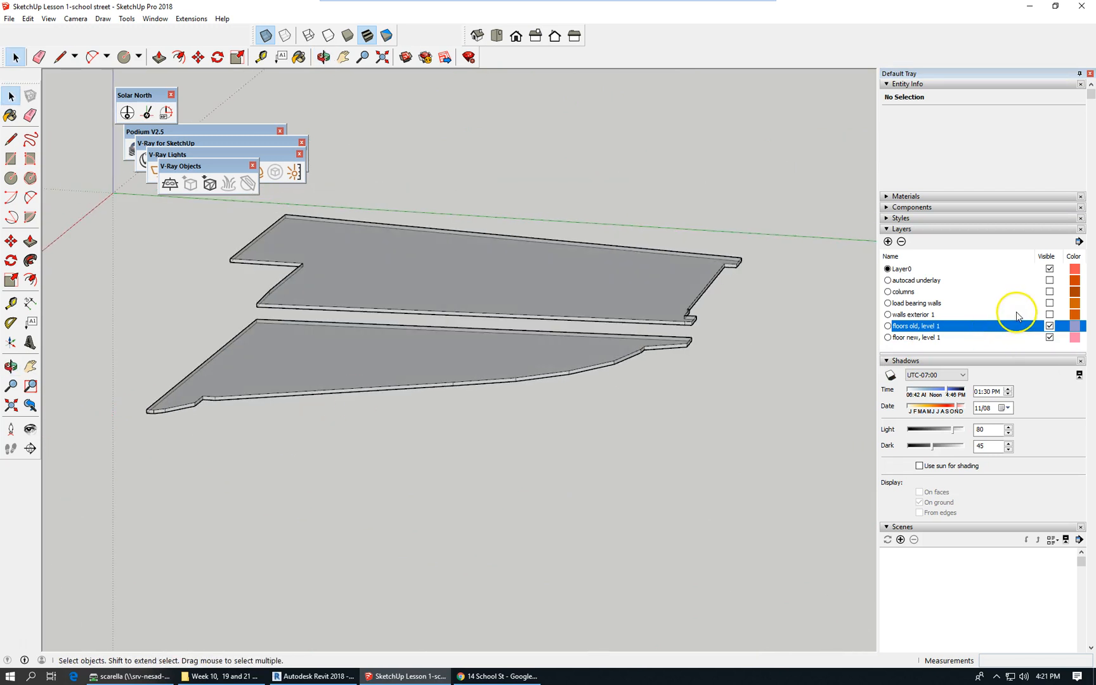
- Show the "walls exterior 1", "load bearing walls" and "columns" layers together with the floor slabs
click(1050, 313)
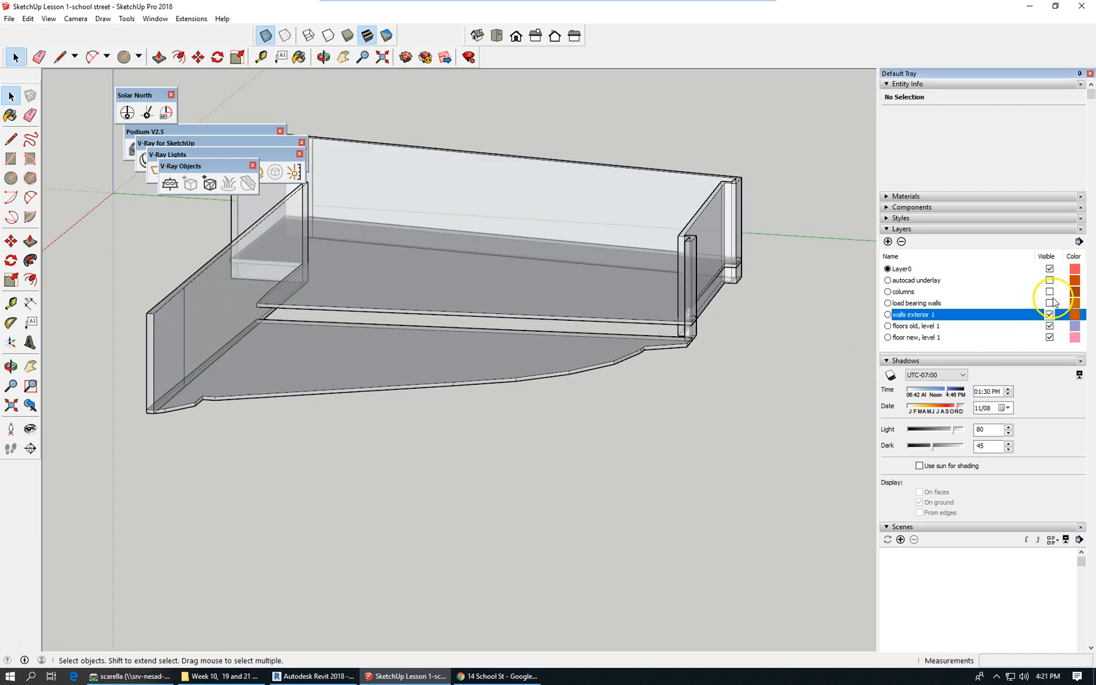
click(1050, 303)
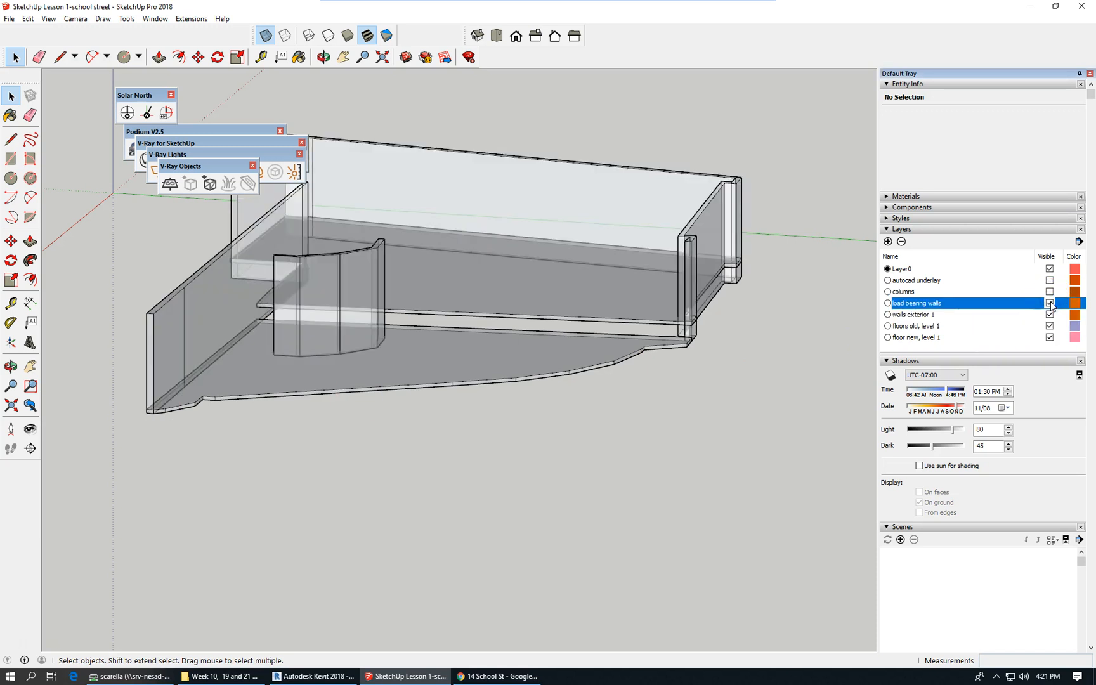
click(1050, 291)
middle_drag(605, 412, 565, 477)
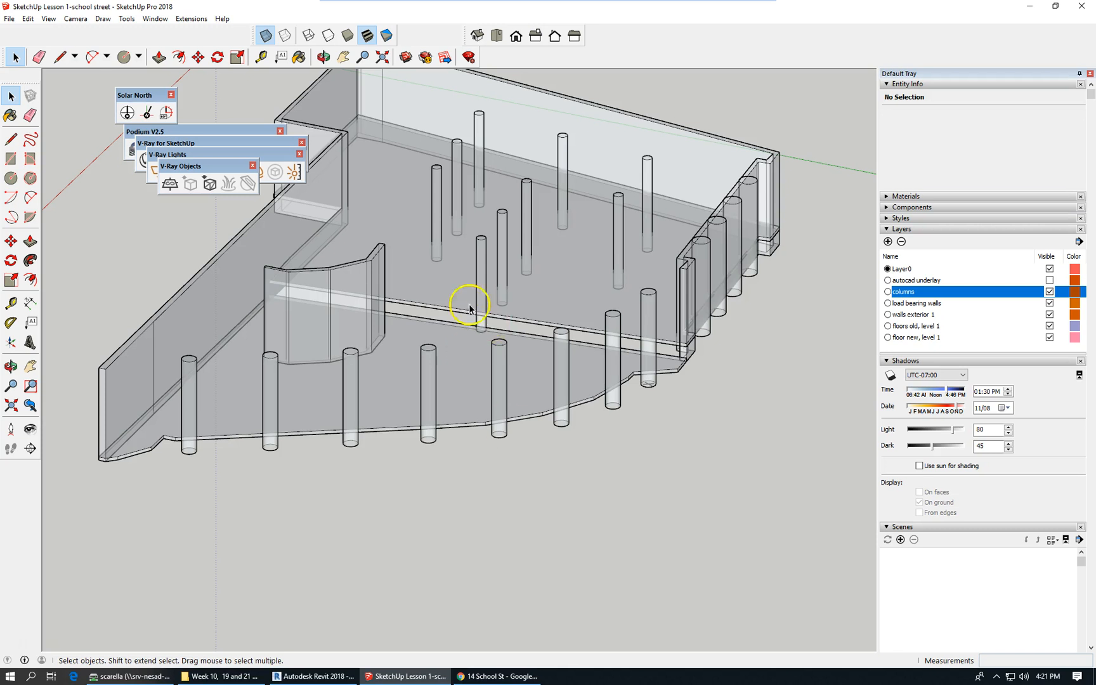
- Save a copy of the model as "SketchUp Lesson 2-school street" in the 10-24 School street folder
click(11, 19)
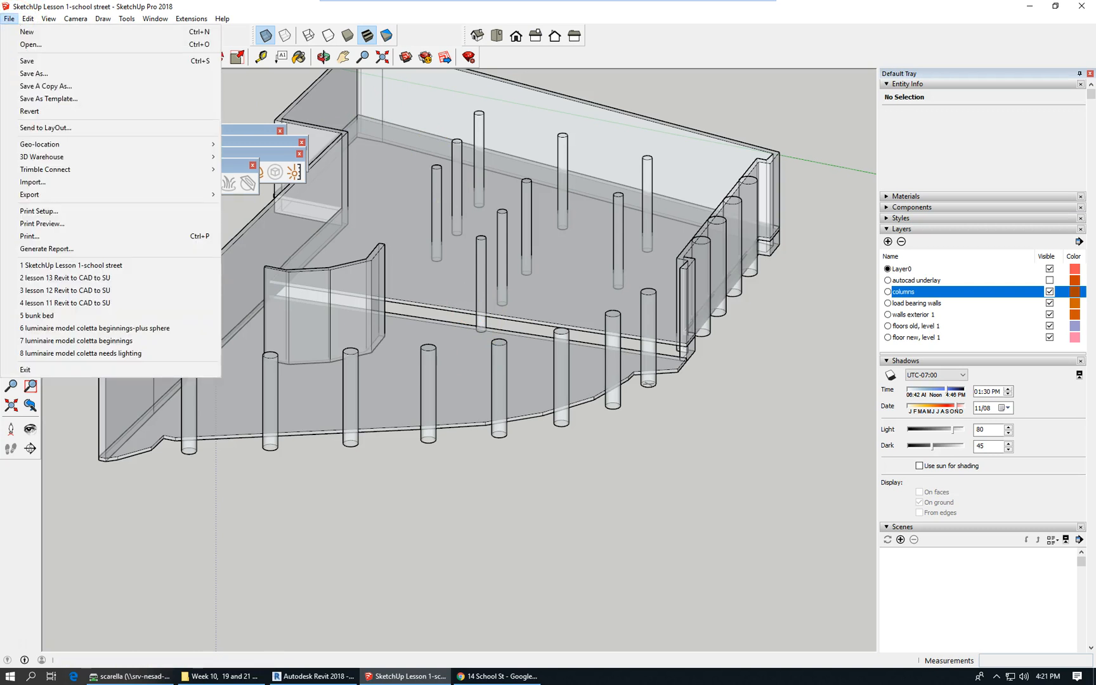
click(33, 74)
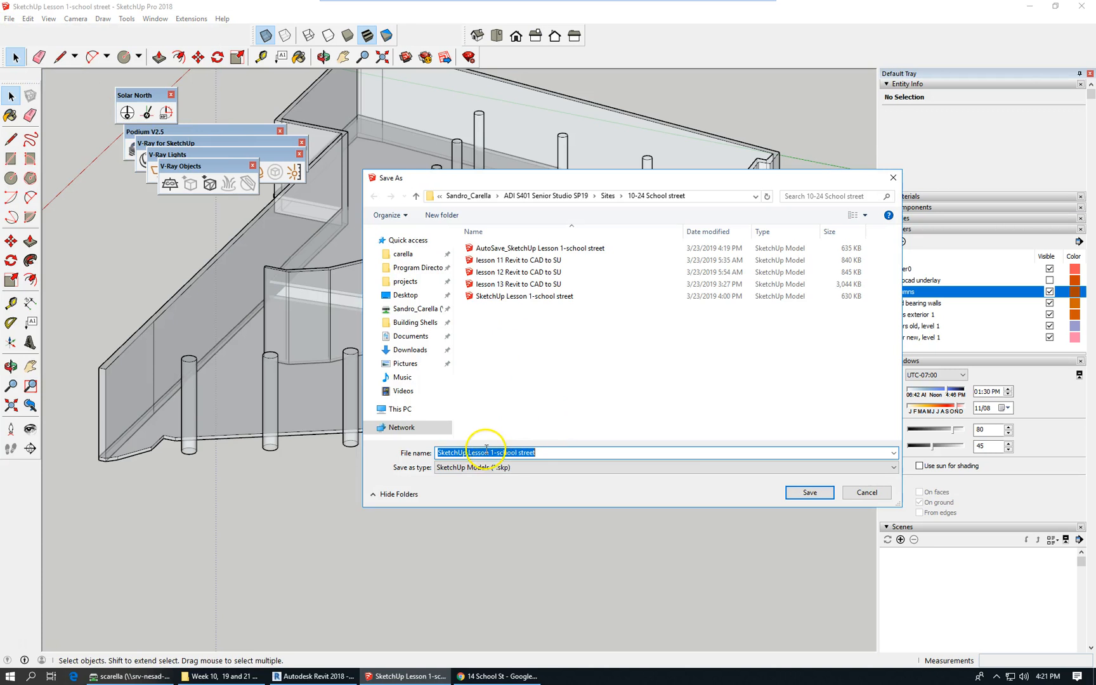
click(493, 453)
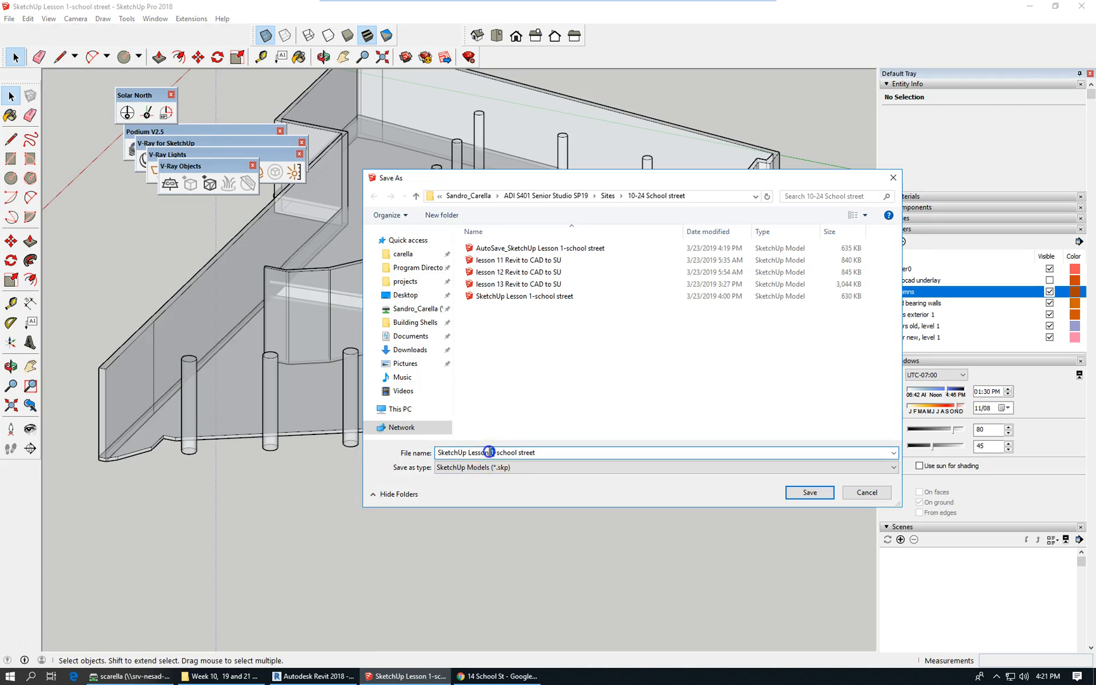
click(807, 492)
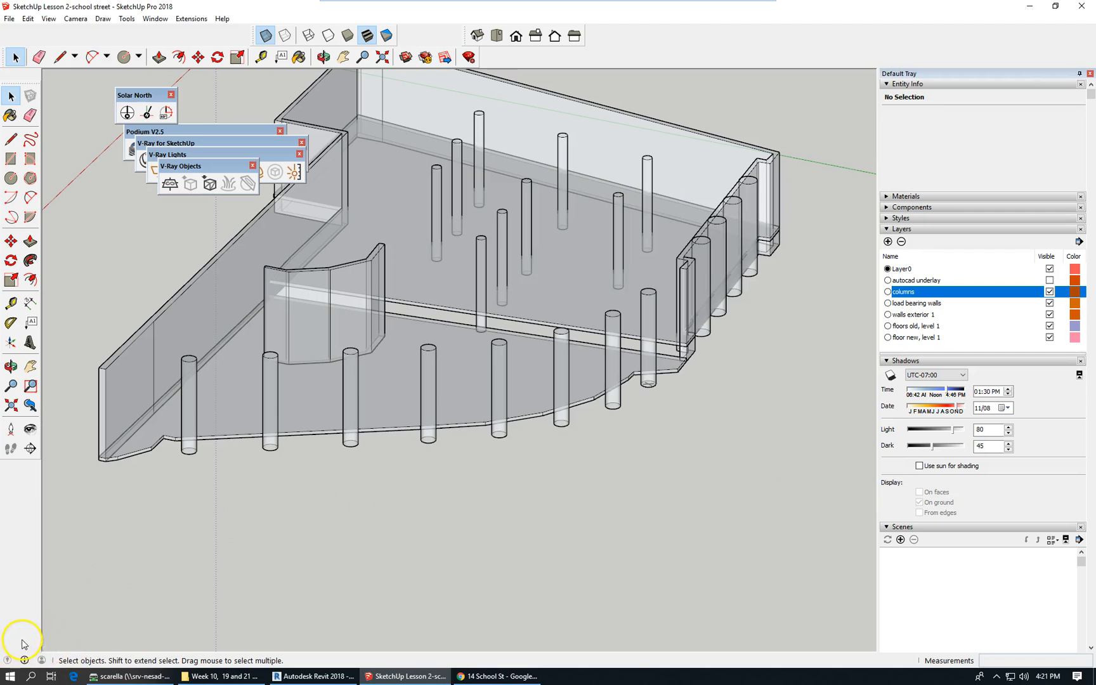